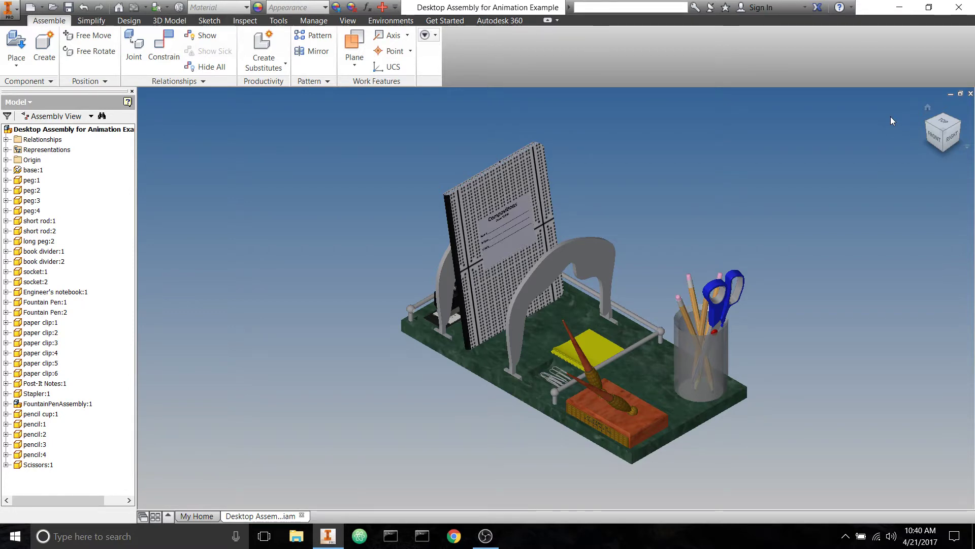
- Examine the stapler's mate constraints in the assembly
middle_click_drag(861, 263, 886, 307, "shift")
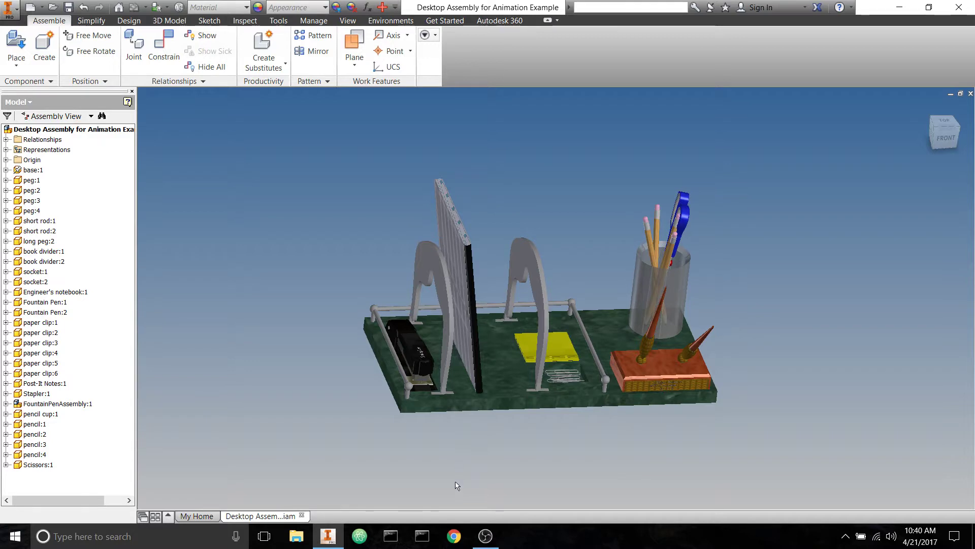
left_click(6, 393)
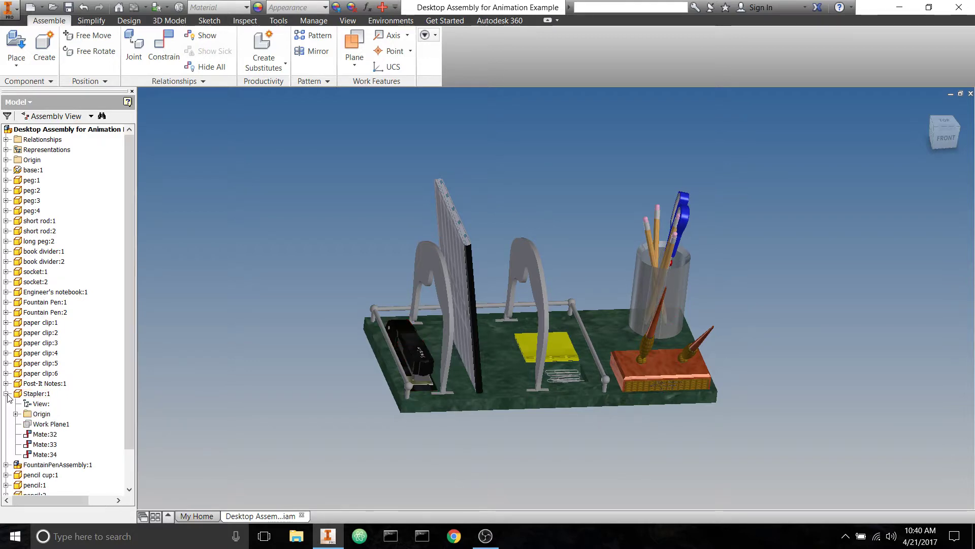
left_click(44, 445)
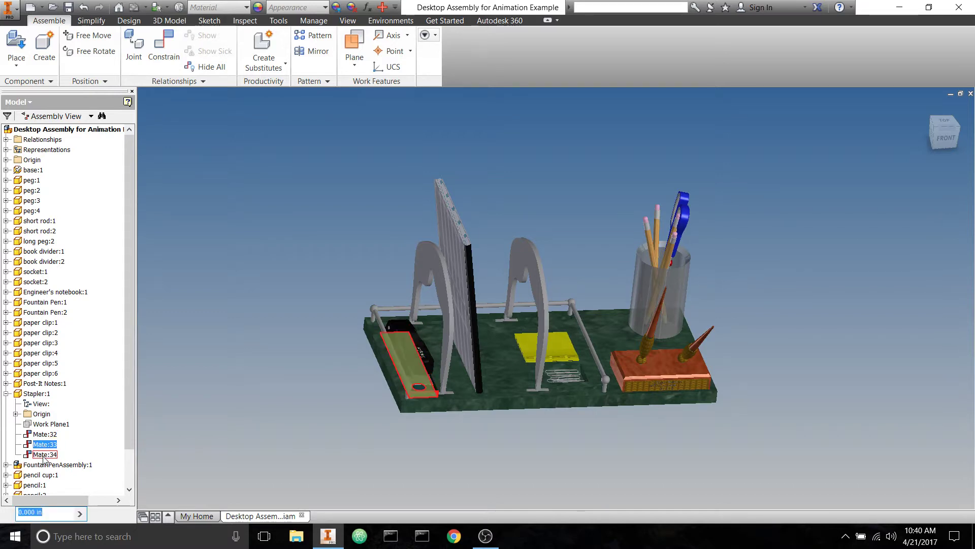
key("Escape")
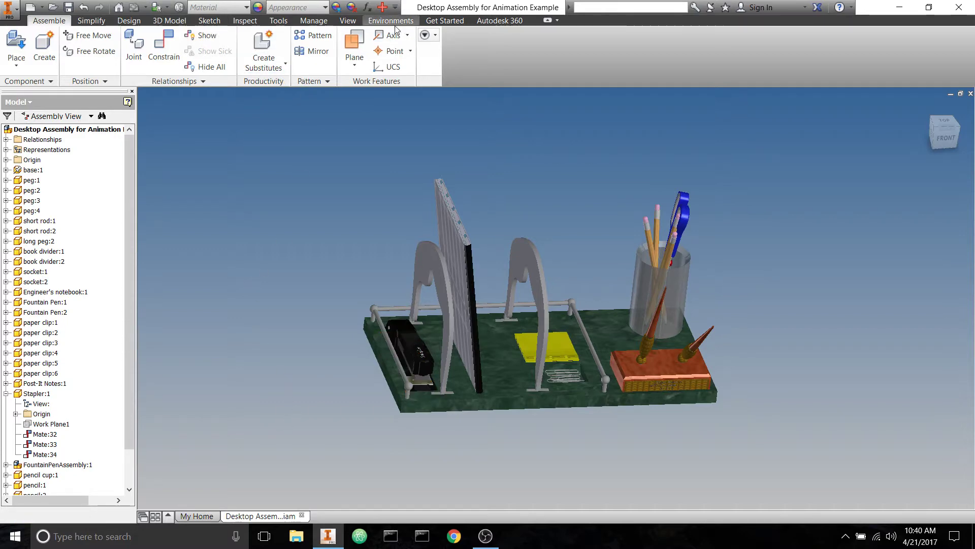
- Enter the Inventor Studio environment to work on the assembly's animation timeline
left_click(391, 20)
left_click(124, 50)
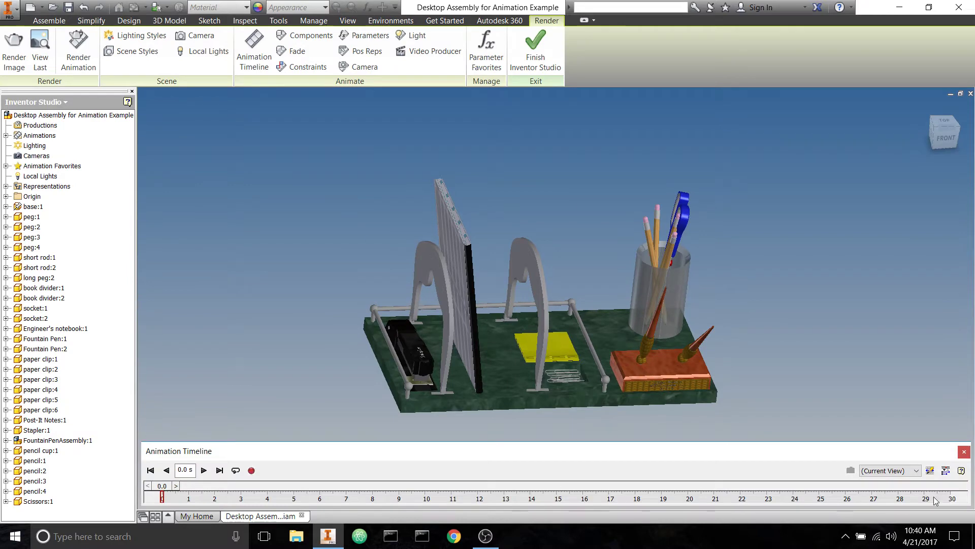
left_click(945, 470)
- Animate the stapler's Mate:34 constraint from 0 to 4 in, ending at 1 s
left_click(6, 430)
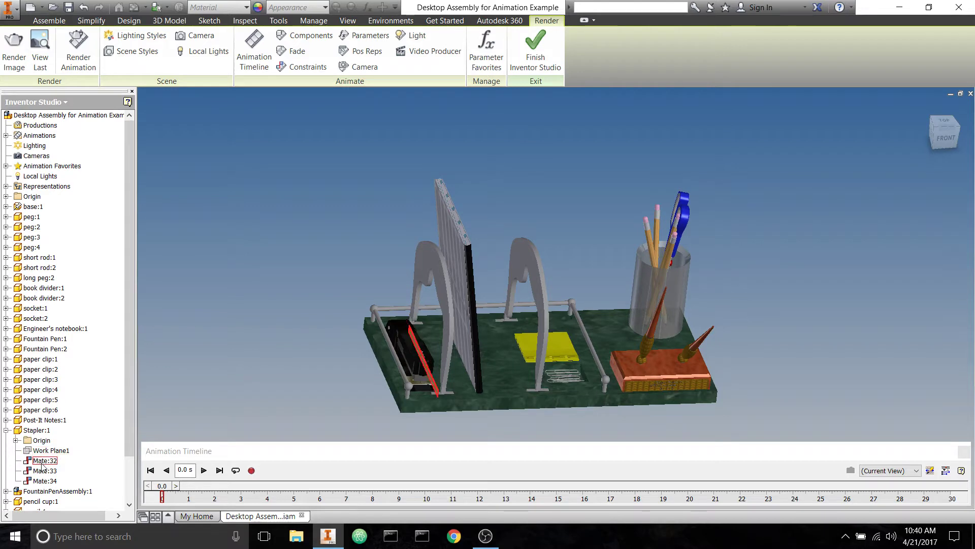
right_click(46, 480)
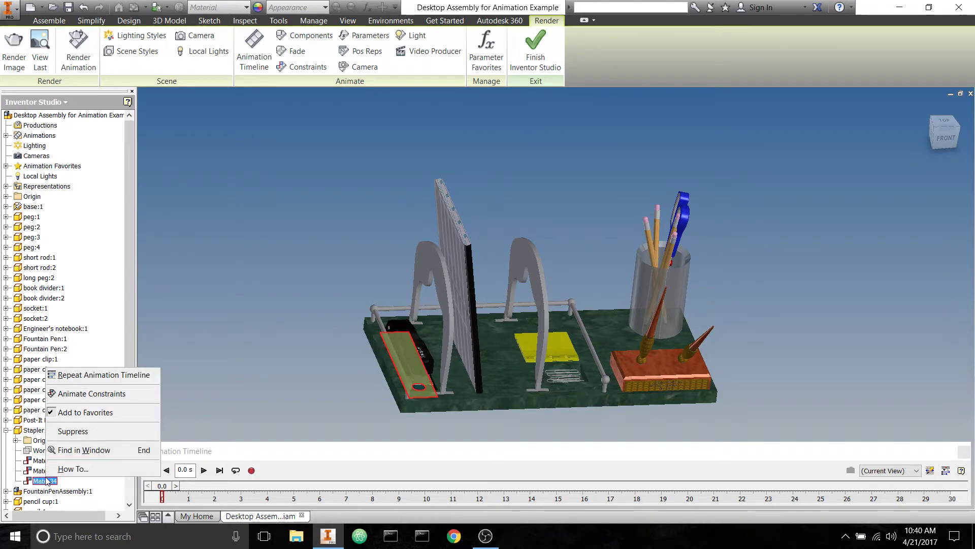
left_click(96, 394)
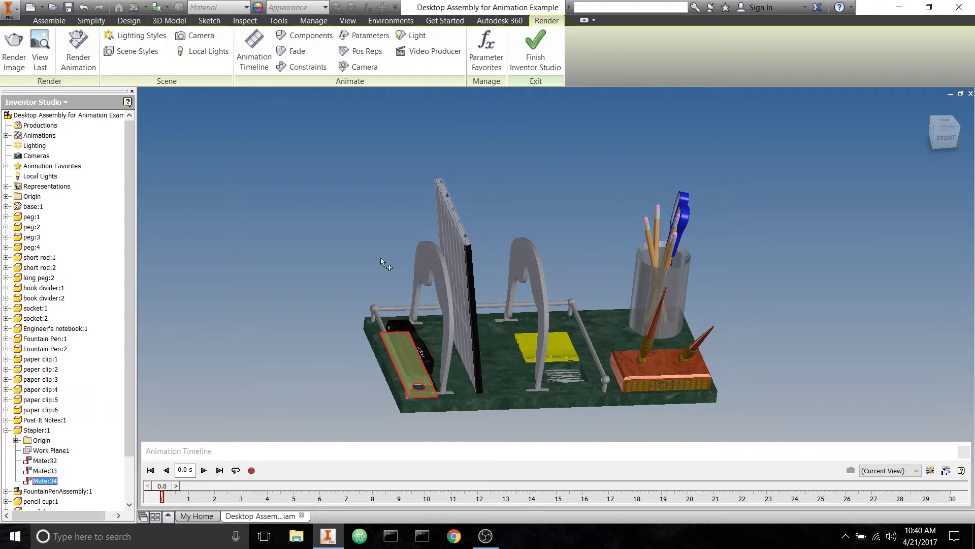
type("4")
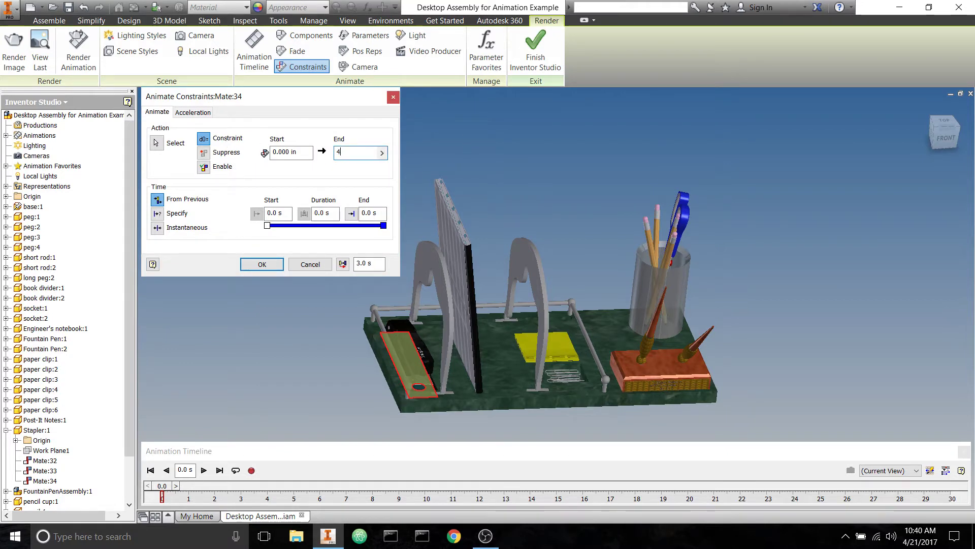
left_click(372, 212)
type("1")
left_click(262, 264)
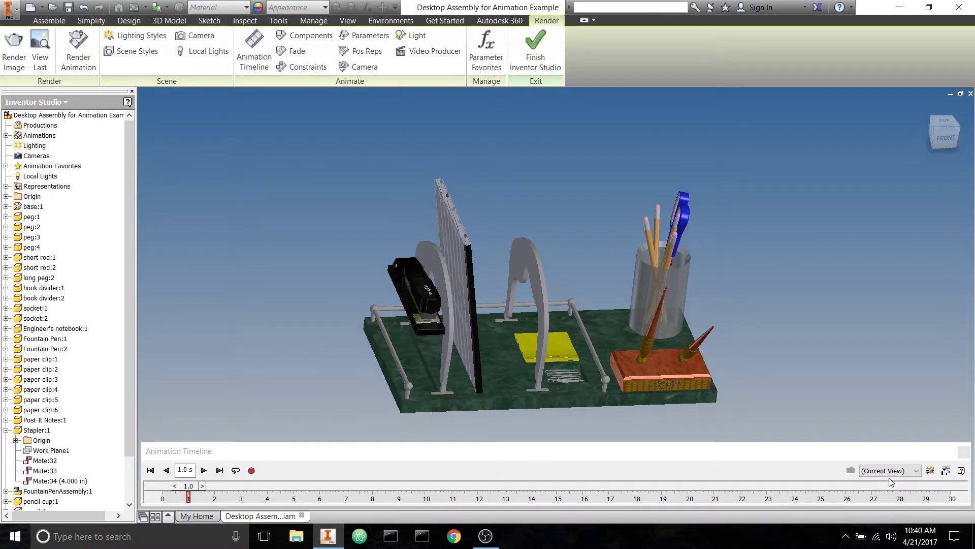
- Expand the timeline's action editor, review the stapler's lift and move the playhead to 2.5 s
left_click(946, 471)
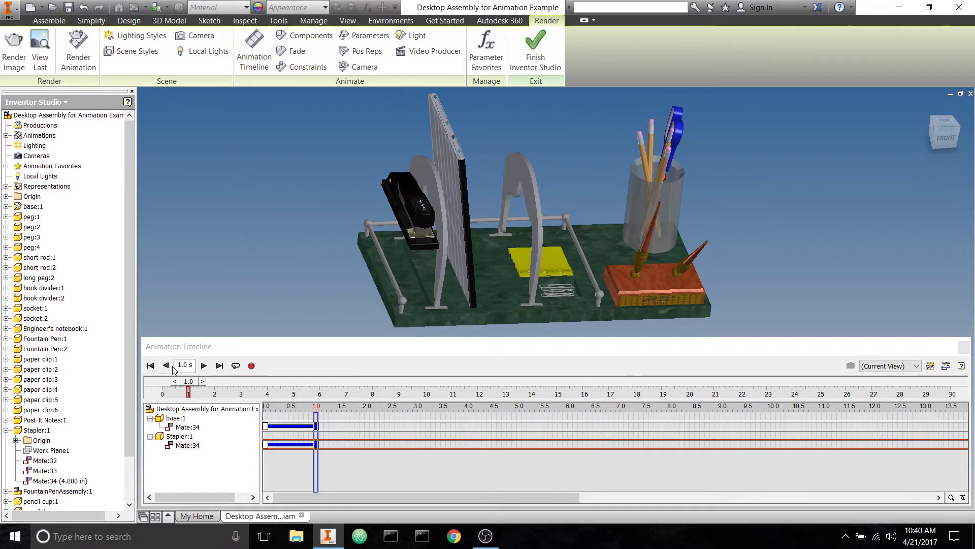
left_click(162, 373)
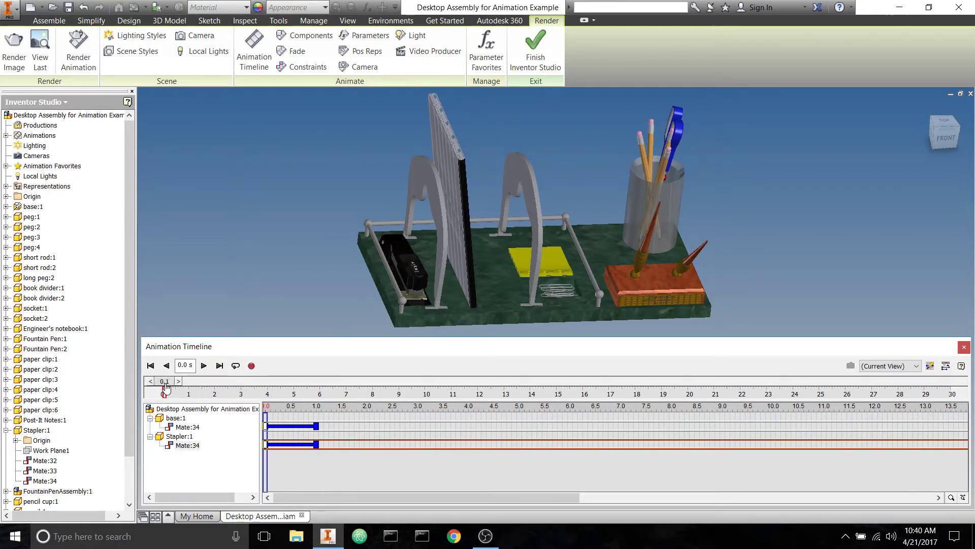
left_click_drag(162, 392, 230, 400)
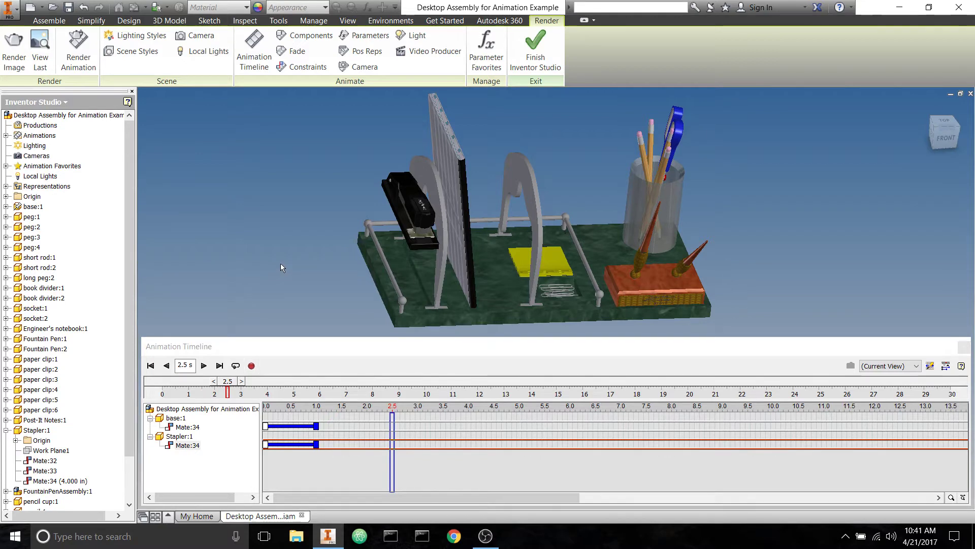
- Animate the stapler's Mate:33 constraint from 0 to -8 in, ending at 2.5 s
middle_click_drag(276, 276, 312, 259, "shift")
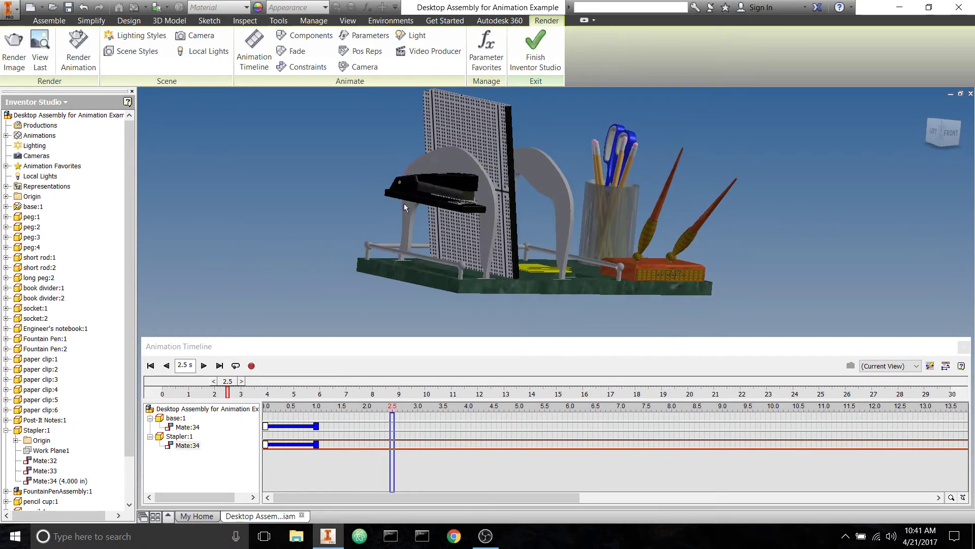
right_click(49, 475)
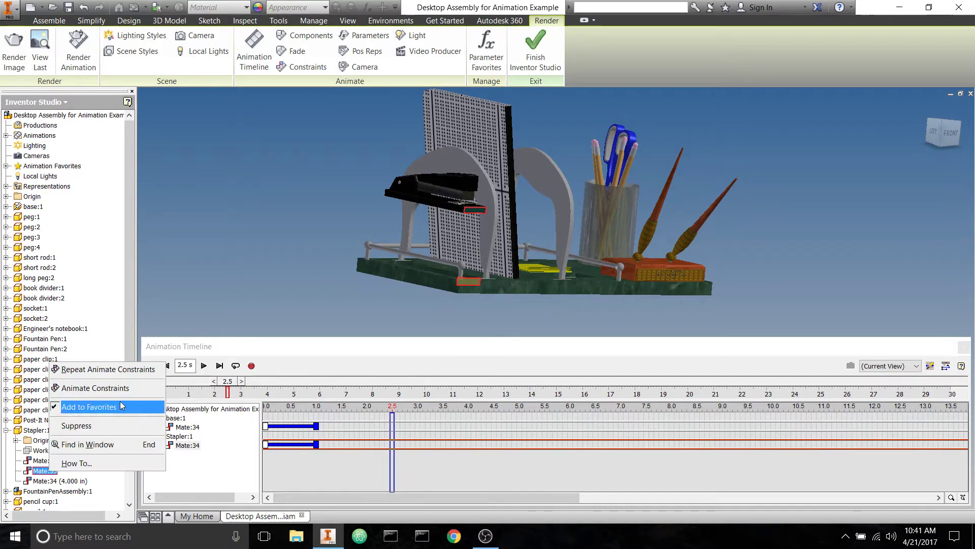
left_click(82, 387)
middle_click_drag(575, 303, 450, 255, "shift")
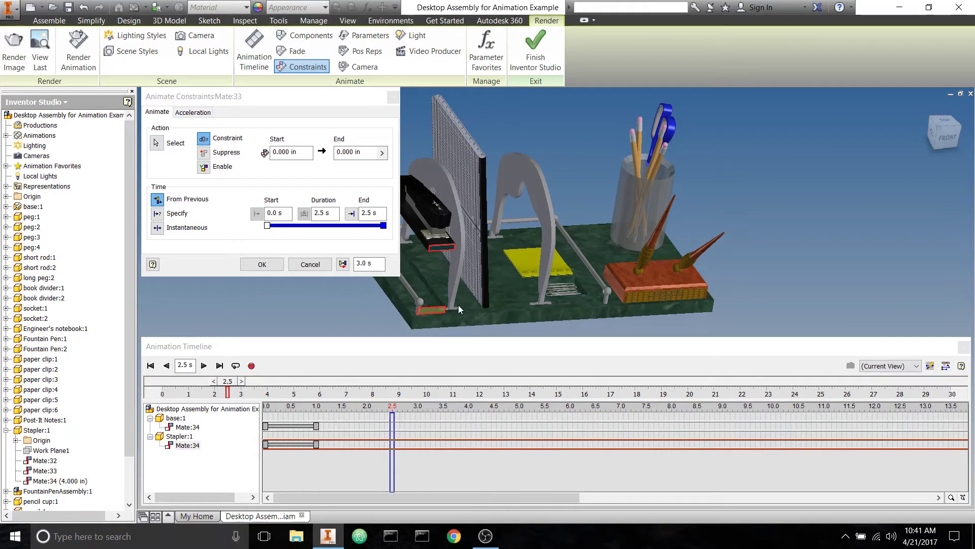
left_click(368, 154)
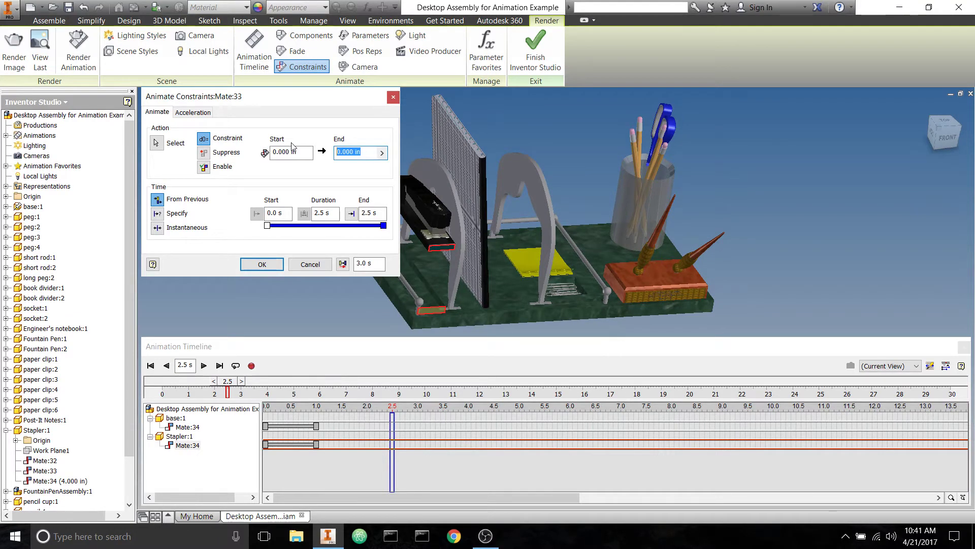
type("-8")
left_click(261, 266)
middle_click_drag(282, 201, 343, 237, "shift")
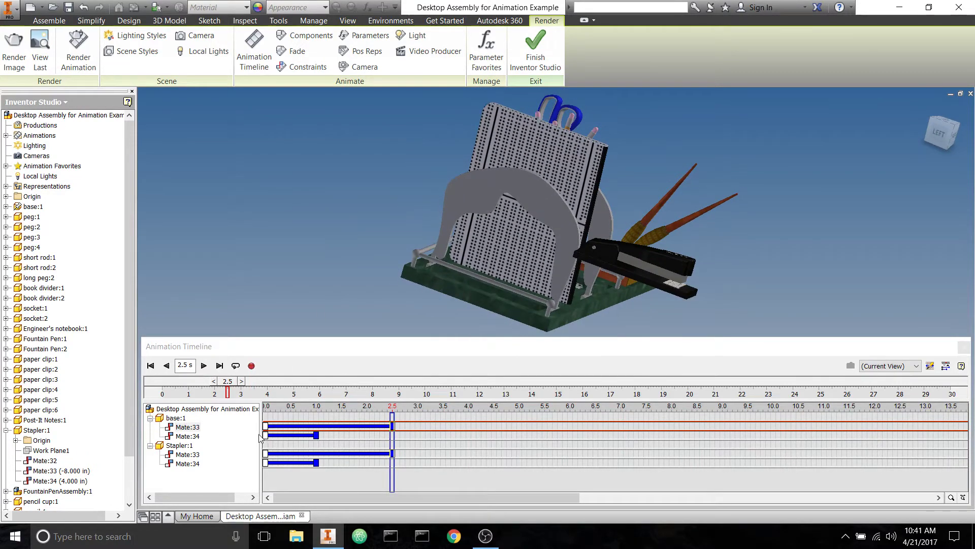
- Reschedule the Mate:34 action to run from 1 to 2 s and start the Mate:33 action at 1 s, previewing the motion
left_click_drag(265, 426, 355, 435)
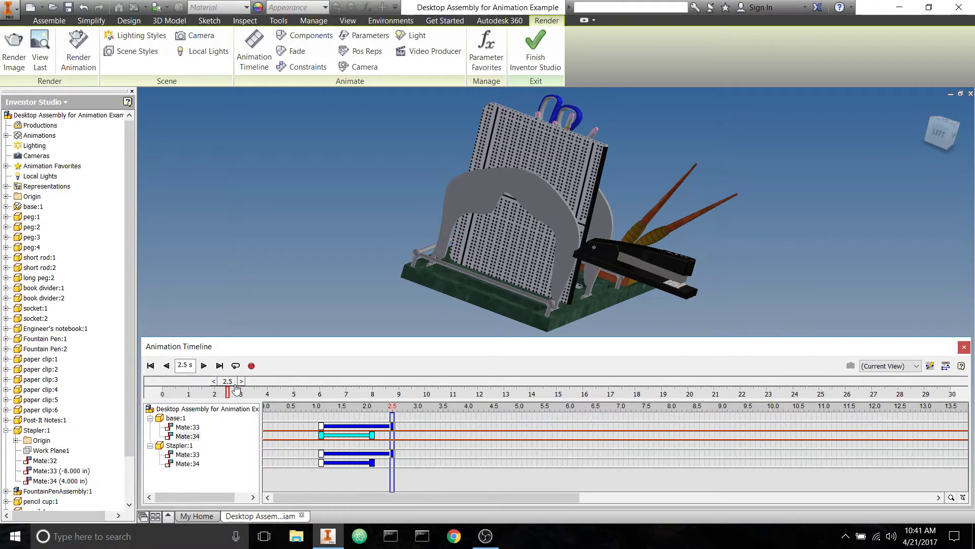
left_click_drag(225, 382, 354, 382)
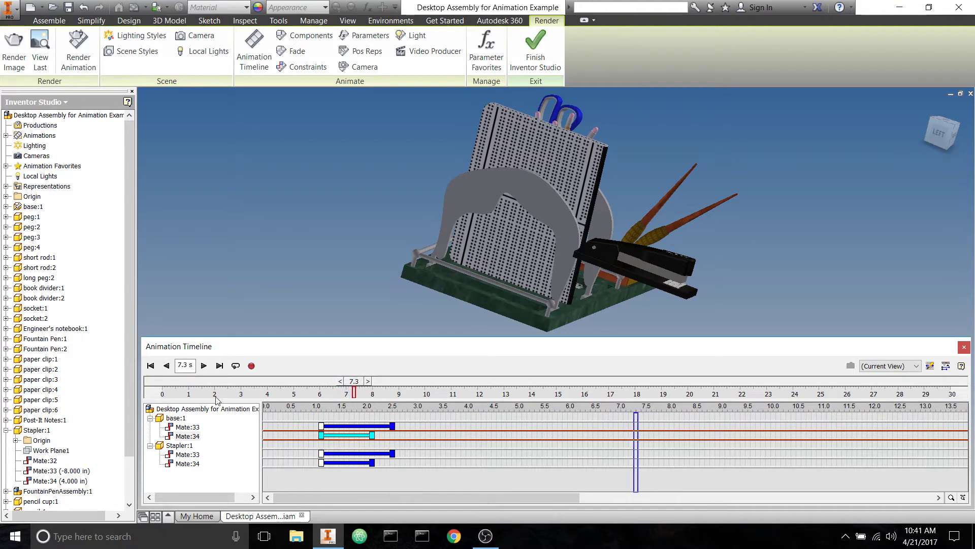
left_click(166, 366)
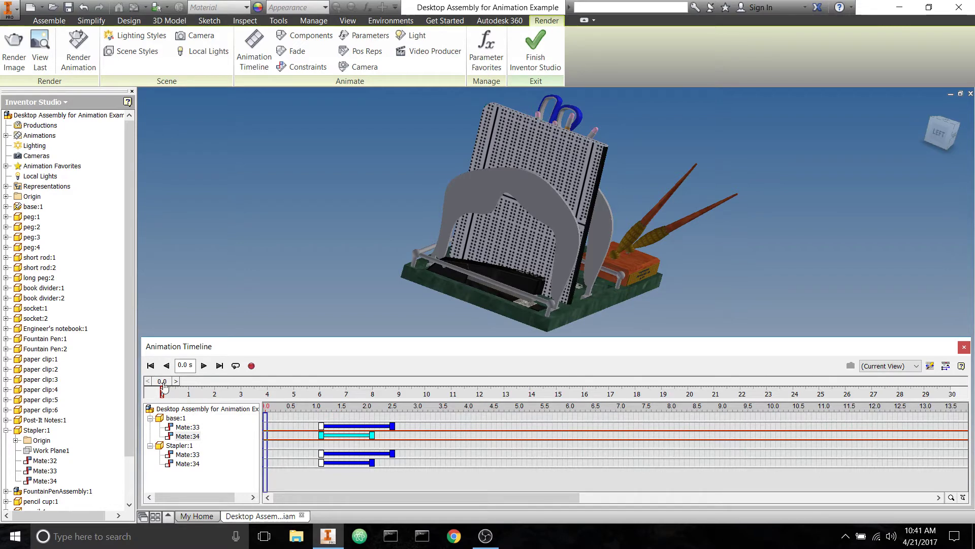
left_click_drag(162, 385, 172, 385)
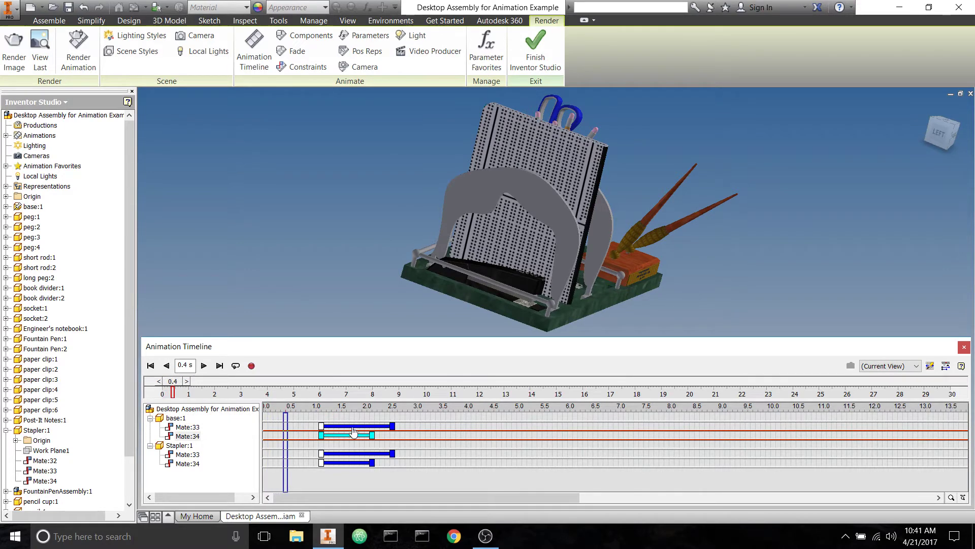
left_click(353, 428)
mouse_move(354, 430)
left_mouse_down()
mouse_move(300, 439)
mouse_move(348, 438)
left_mouse_up()
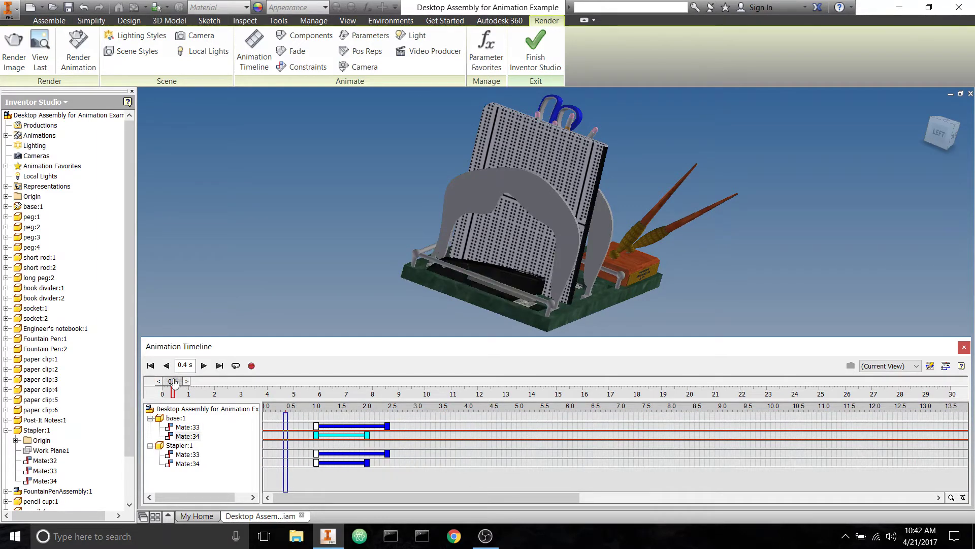
left_click_drag(173, 391, 222, 391)
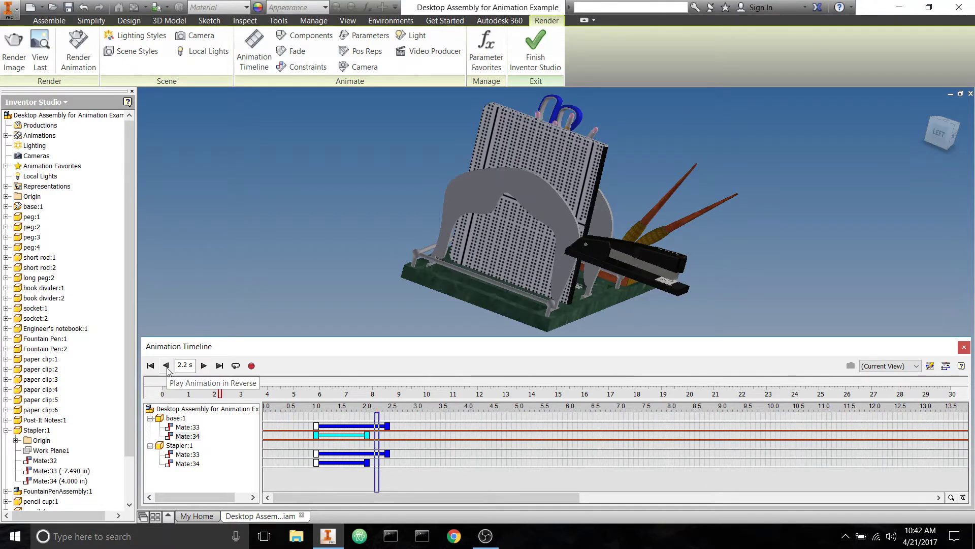
left_click(167, 366)
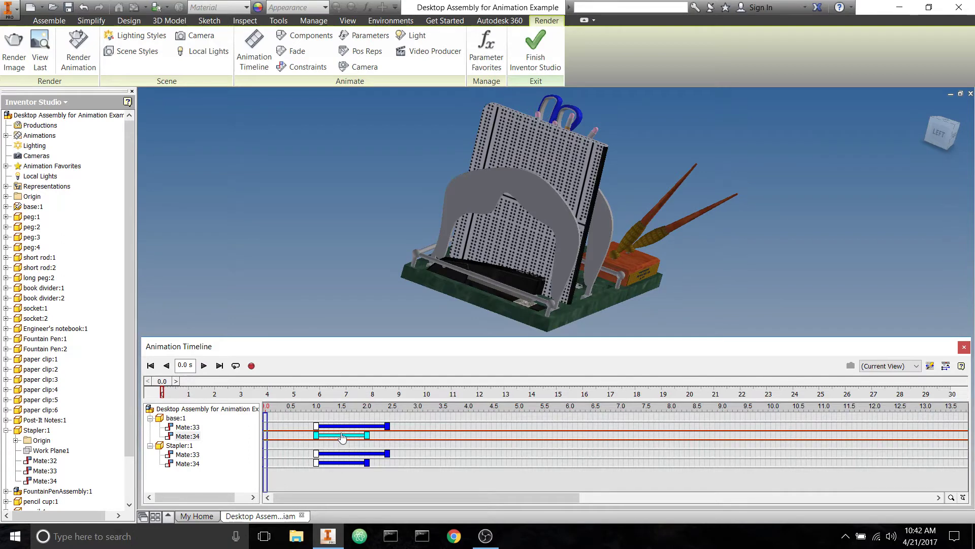
- Reschedule the Mate:33 action to run from 2 to 3 s, previewing the stapler's motion
left_click_drag(343, 429, 413, 427)
left_click_drag(163, 392, 243, 393)
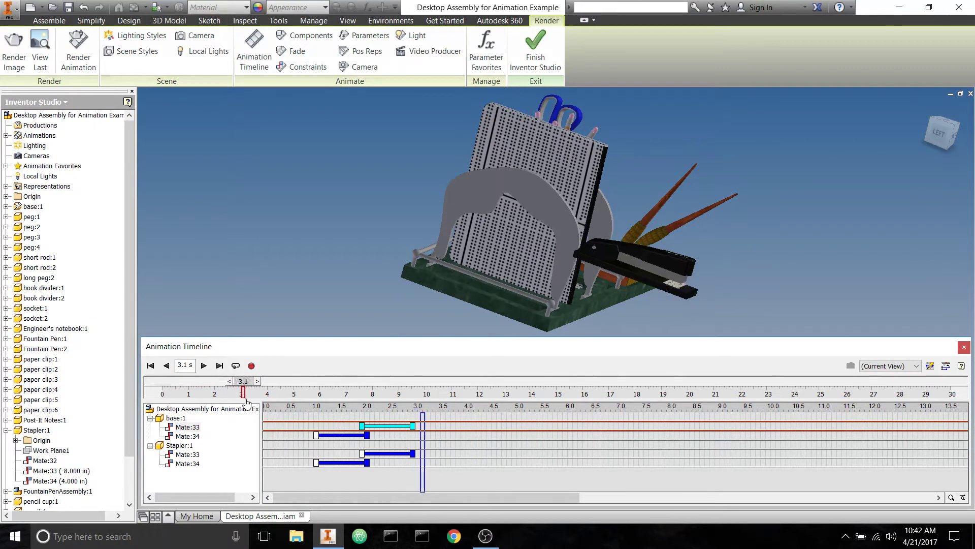
left_click(166, 365)
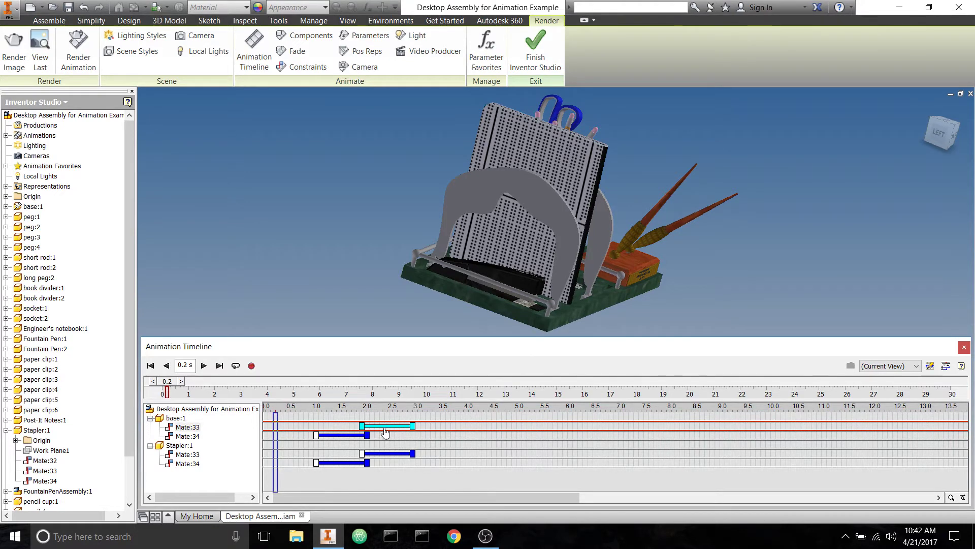
mouse_move(391, 427)
left_mouse_down()
mouse_move(426, 427)
mouse_move(396, 427)
left_mouse_up()
- Collapse the base:1 tracks and mirror the stapler's Mate:34 action to lower it between 2 and 3 s
left_click(150, 418)
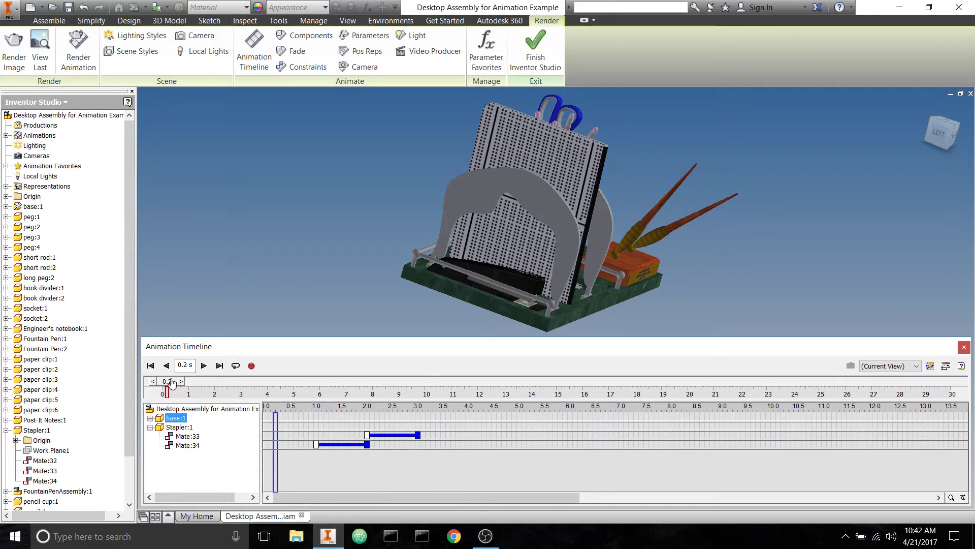
left_click_drag(168, 394, 249, 407)
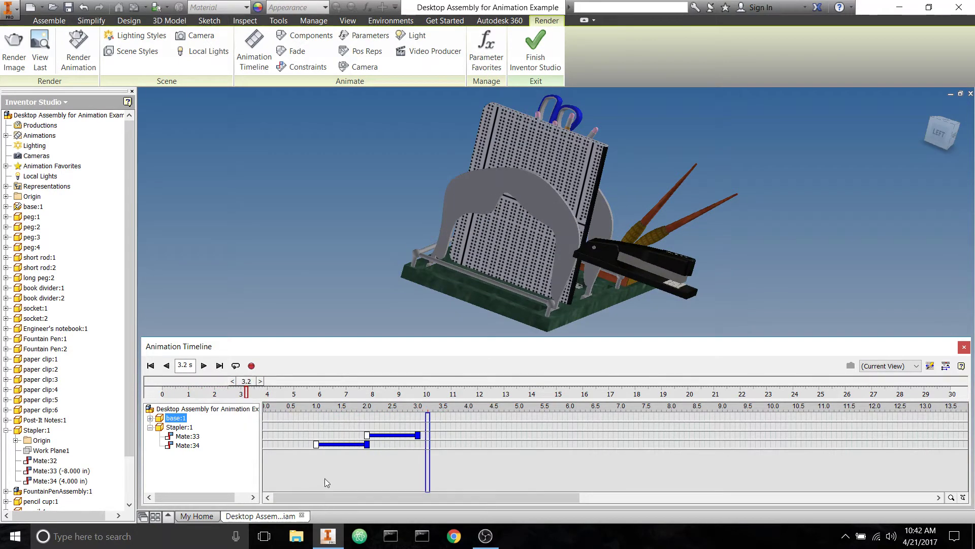
right_click(346, 450)
left_click(367, 495)
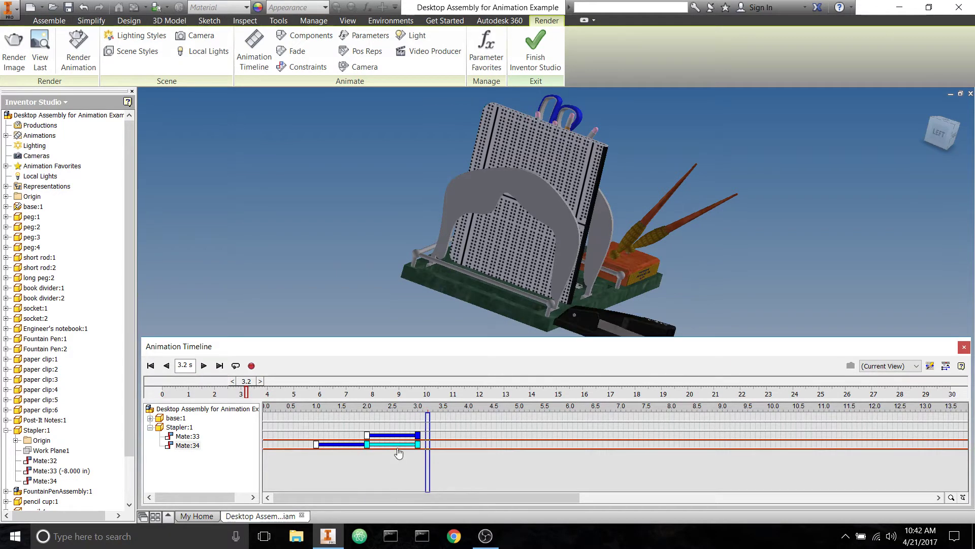
- Try shifting the mirrored Mate:34 action to about 2.3–3.3 s and play the animation in reverse
left_click_drag(399, 453, 414, 453)
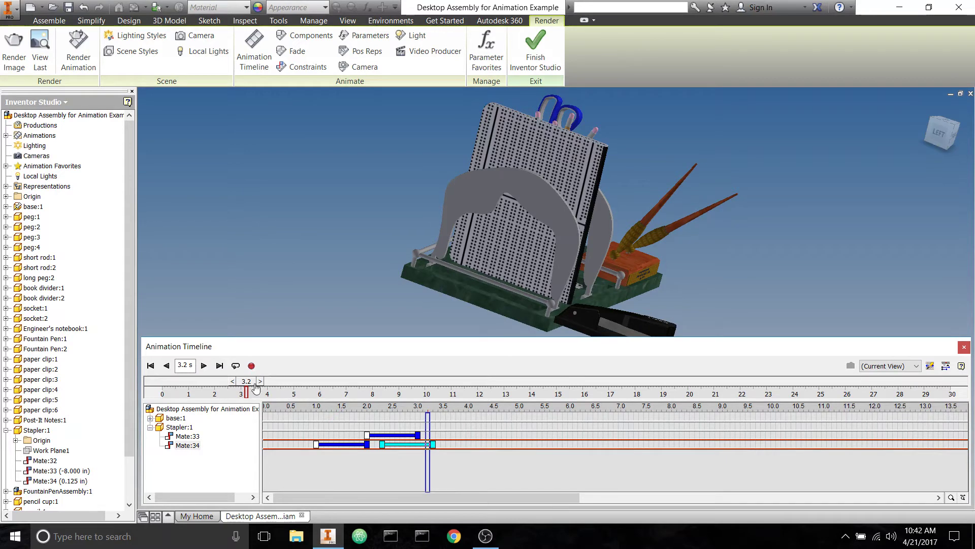
left_click_drag(256, 389, 263, 388)
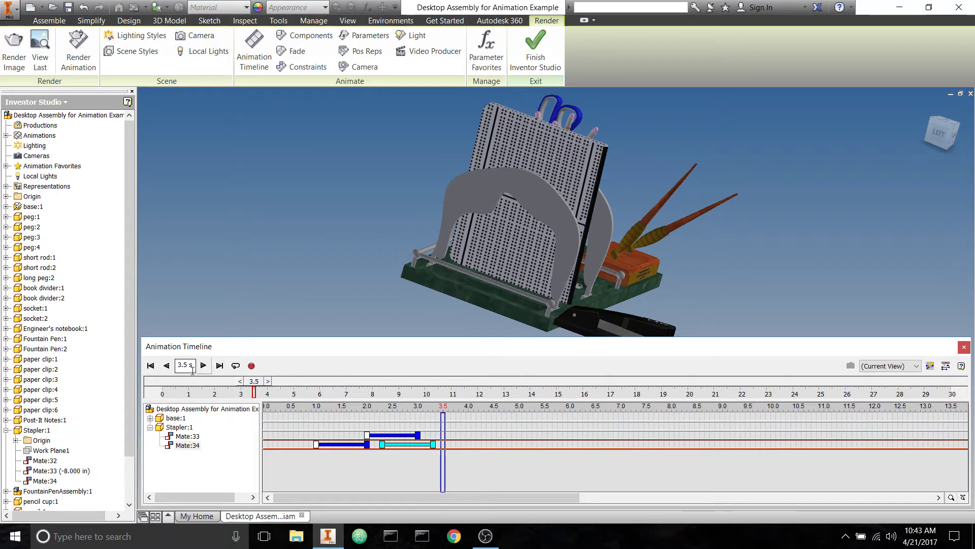
left_click(168, 366)
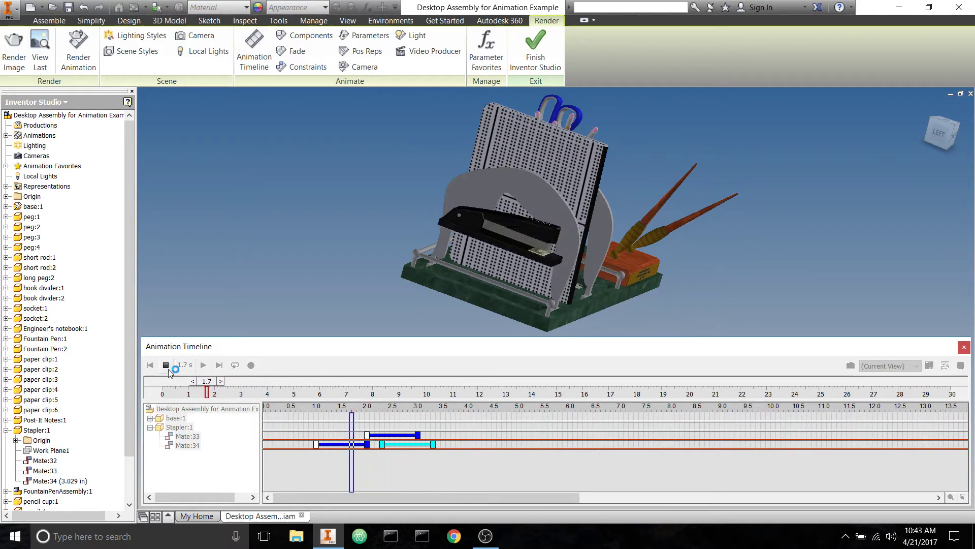
left_click(166, 365)
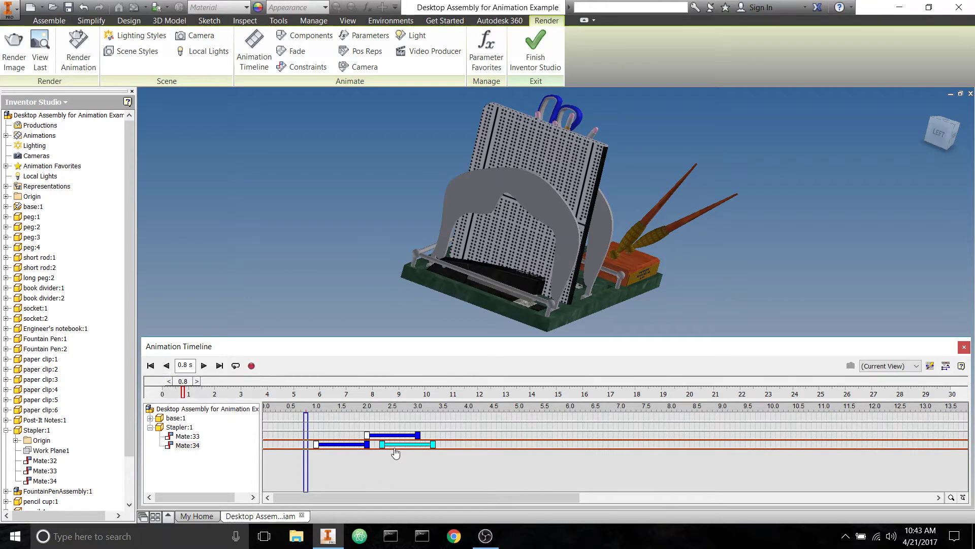
- Place the mirrored Mate:34 action at 2 to 3 s and scrub the animation to 2.3 s
left_click_drag(396, 453, 385, 448)
left_click_drag(182, 391, 227, 410)
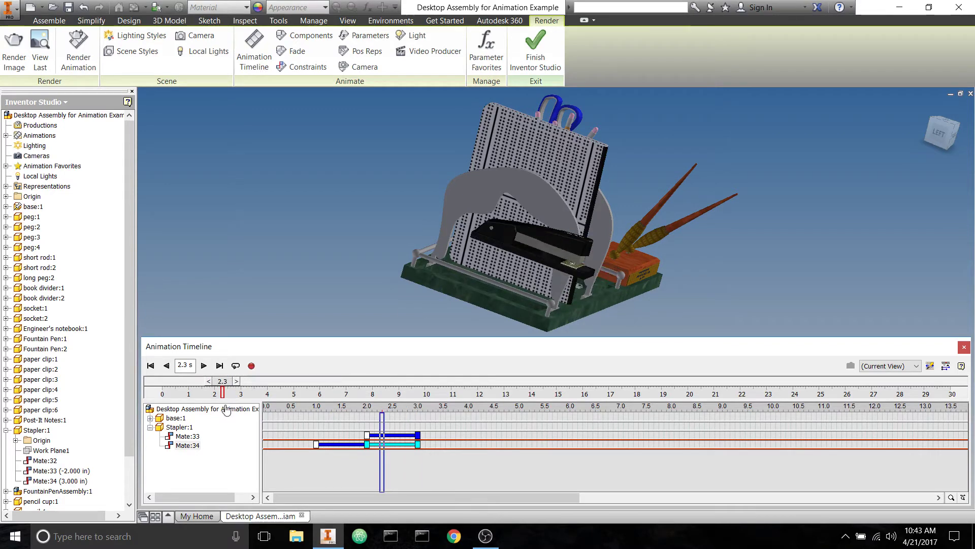
- Edit the stapler's Mate:33 action so that its end value is -10 in
left_click(397, 439)
right_click(397, 438)
left_click(412, 461)
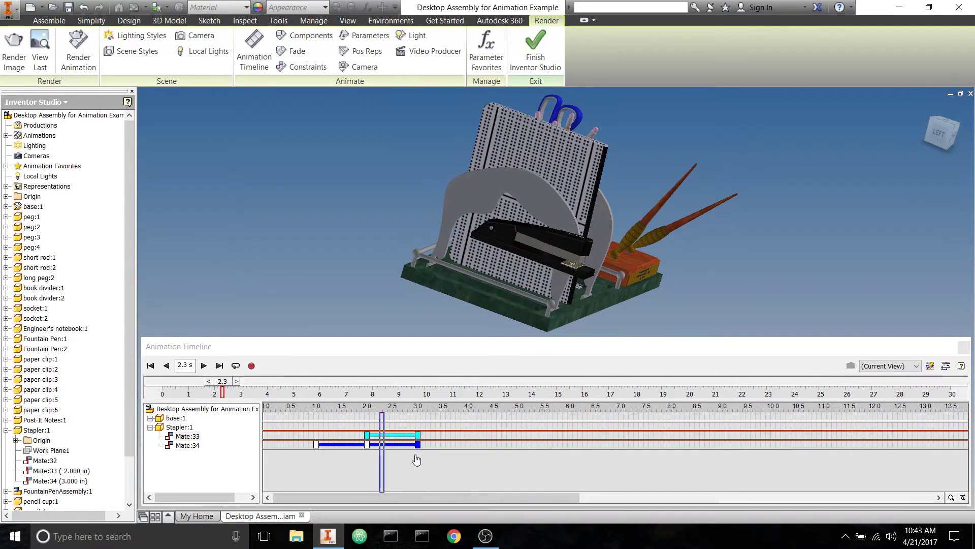
left_click(342, 153)
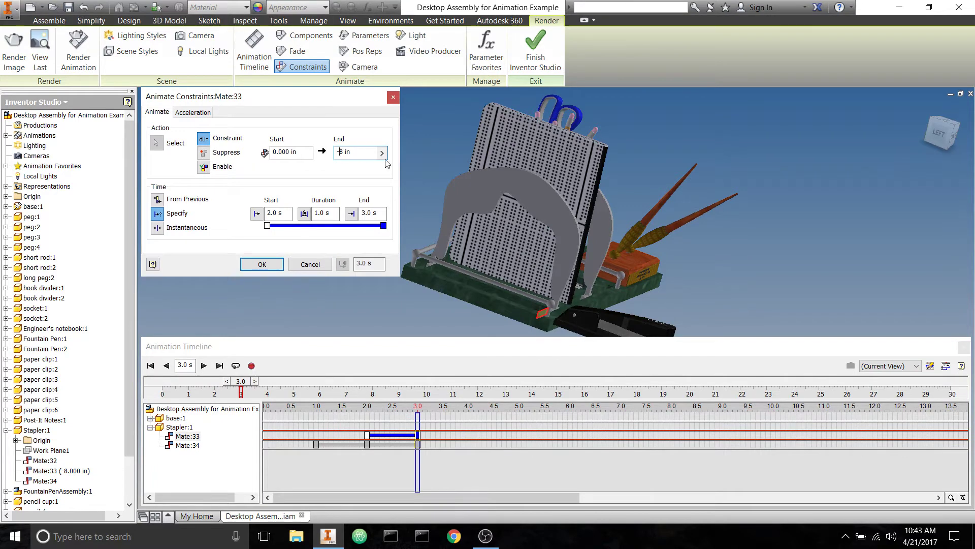
key("BackSpace")
left_click(271, 268)
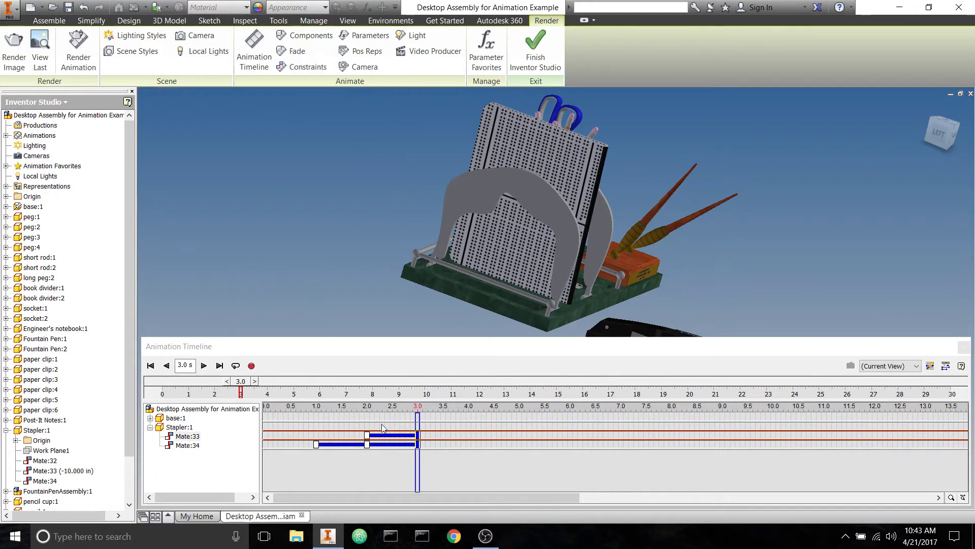
- Shift the mirrored Mate:34 action to about 2.4–3.4 s and play the animation in reverse
left_click_drag(391, 447, 402, 447)
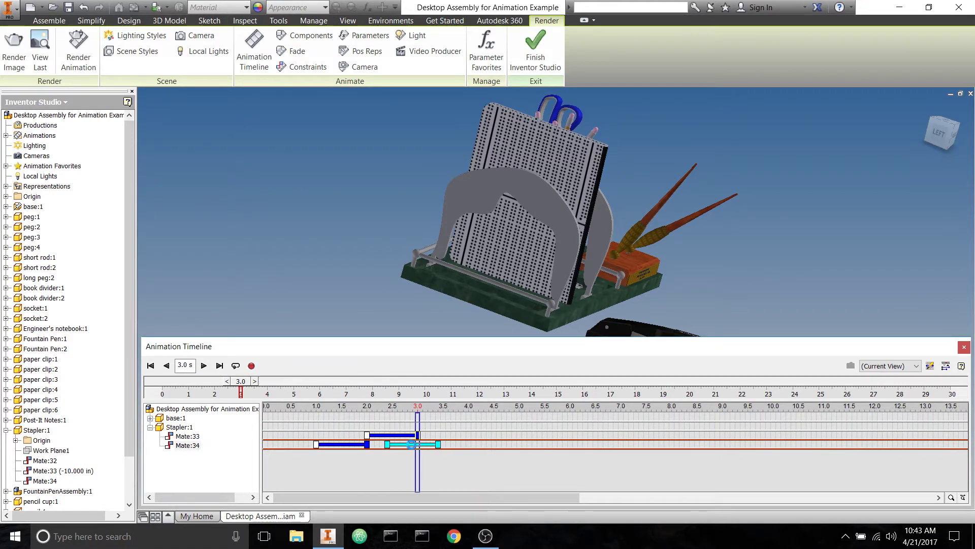
left_click_drag(242, 387, 254, 389)
left_click(165, 365)
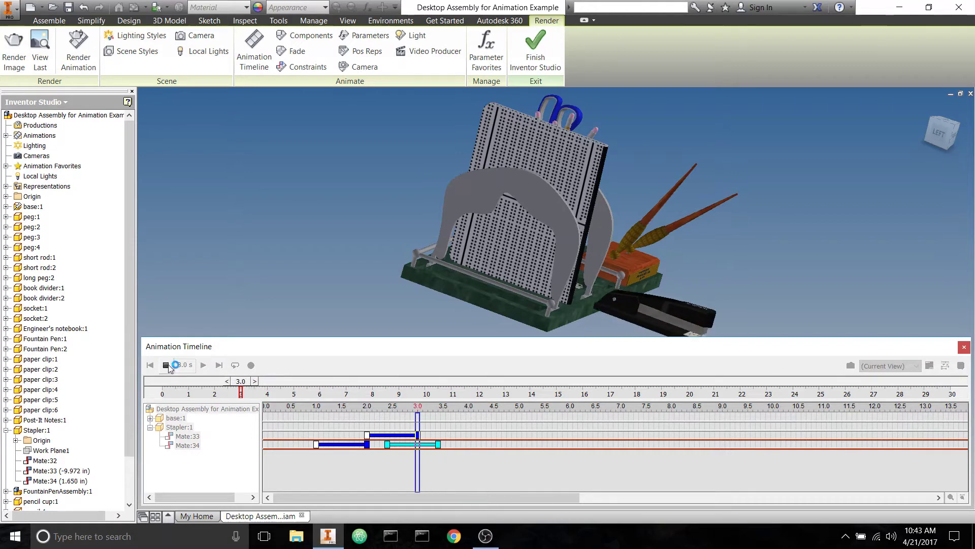
left_click(166, 365)
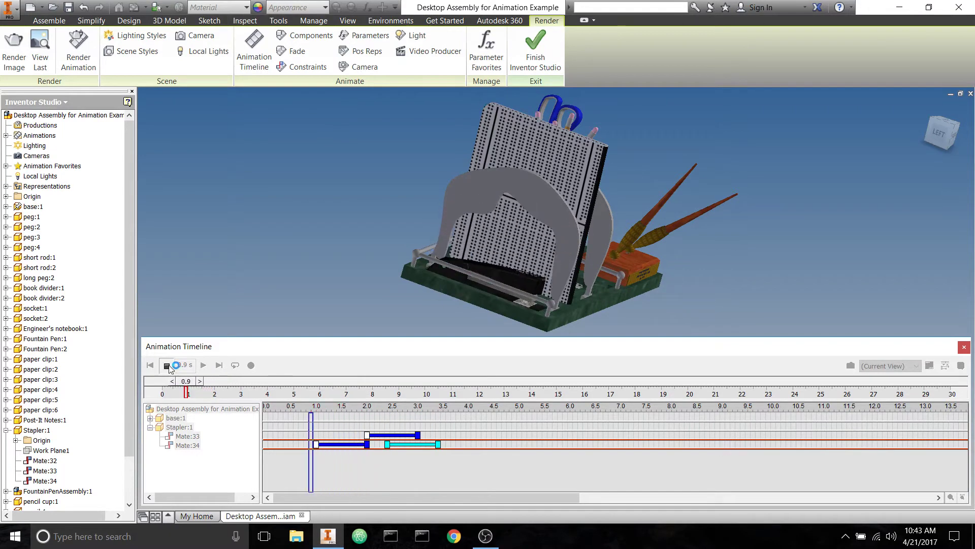
- Scrub the animation to 0.5 s, then finish Inventor Studio to return to the assembly environment
middle_click_drag(745, 287, 549, 290, "shift")
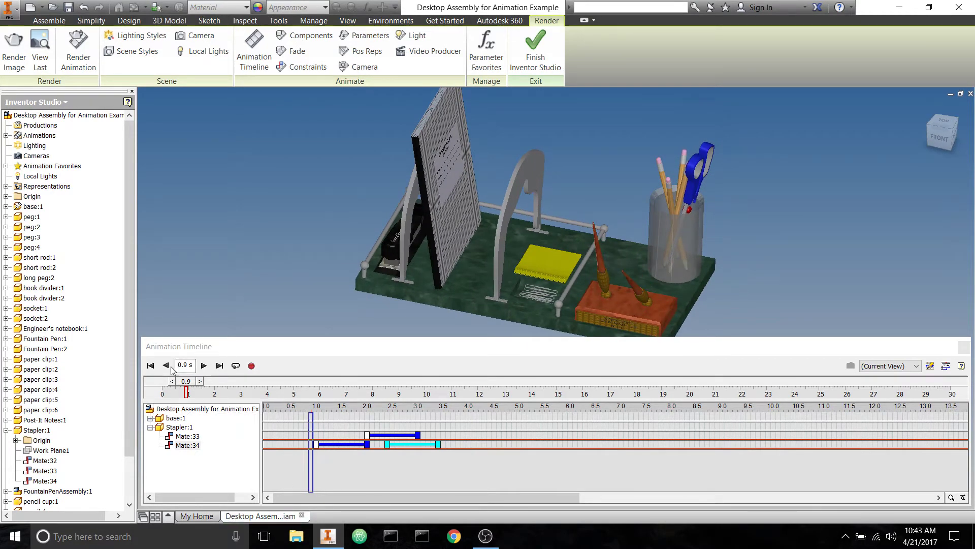
mouse_move(184, 385)
left_mouse_down()
mouse_move(199, 385)
mouse_move(176, 389)
left_mouse_up()
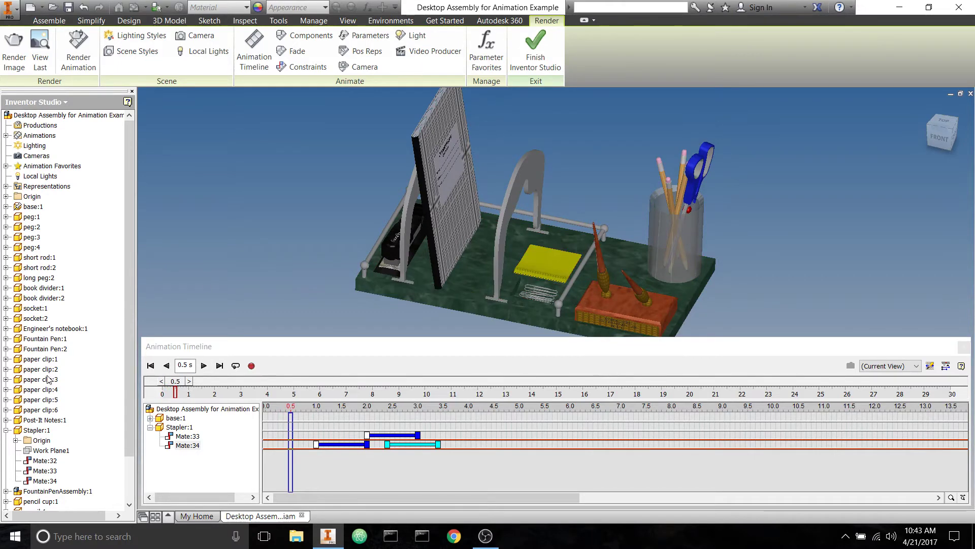
left_click(6, 430)
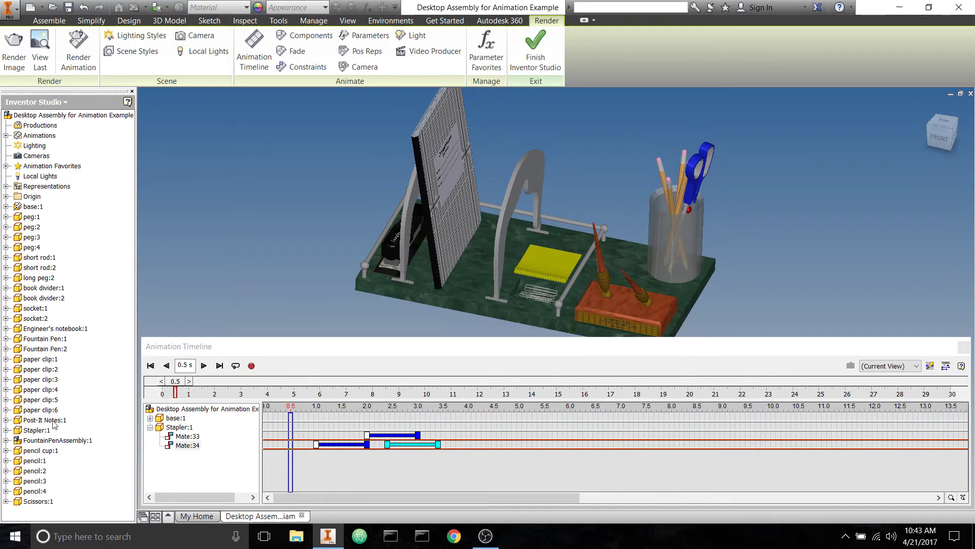
left_click(532, 61)
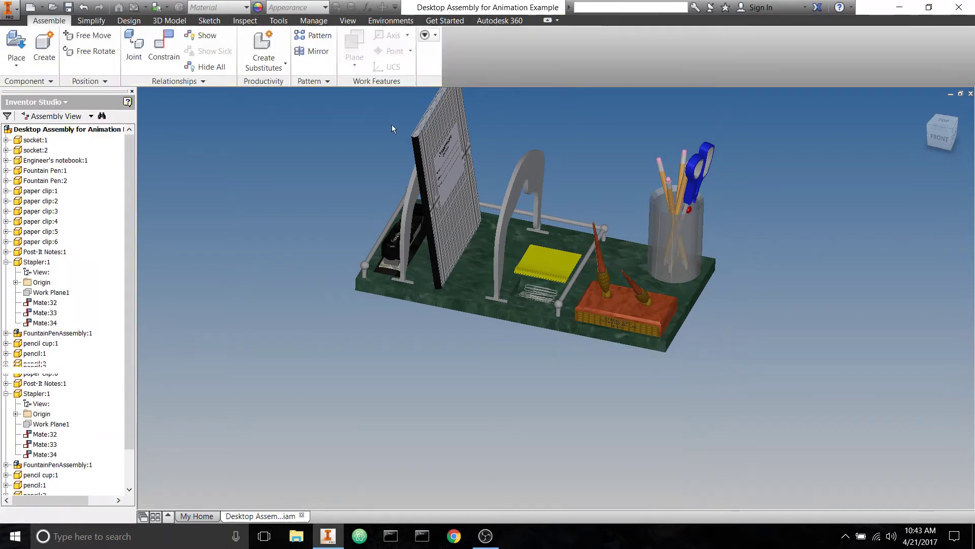
- Examine the constraints Mate:60 and Mate:62 of Post-It Notes:1 to see which faces of the pad they locate
left_click(6, 394)
left_click(6, 384)
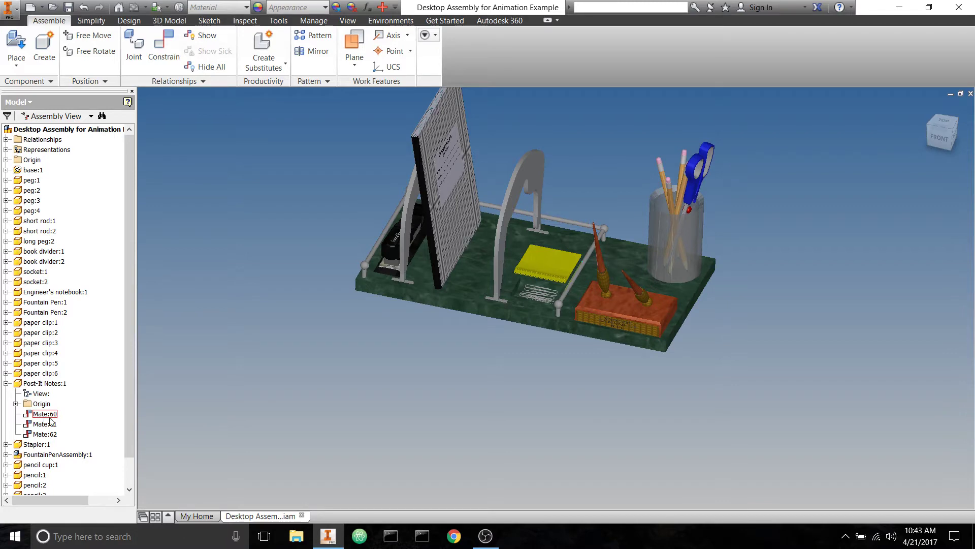
left_click(49, 434)
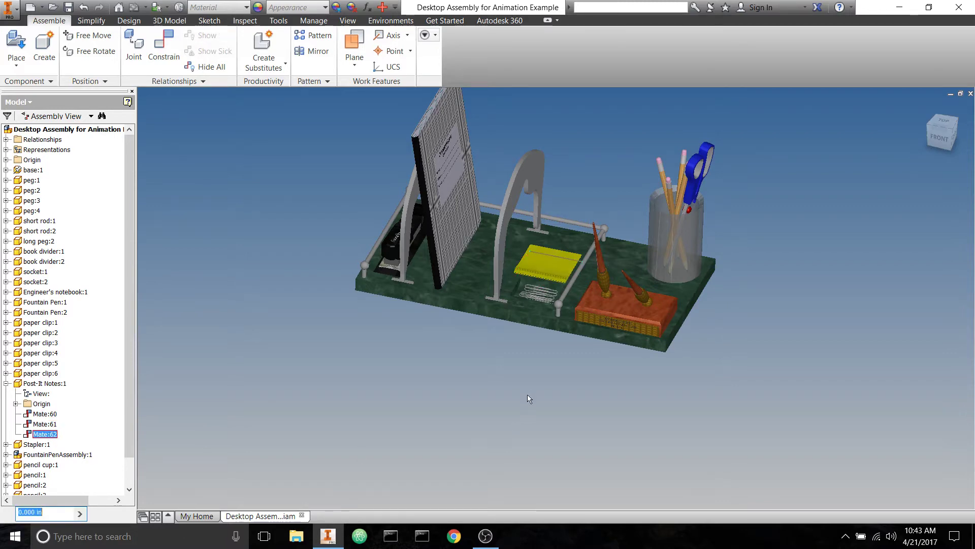
middle_click_drag(527, 394, 562, 281, "shift")
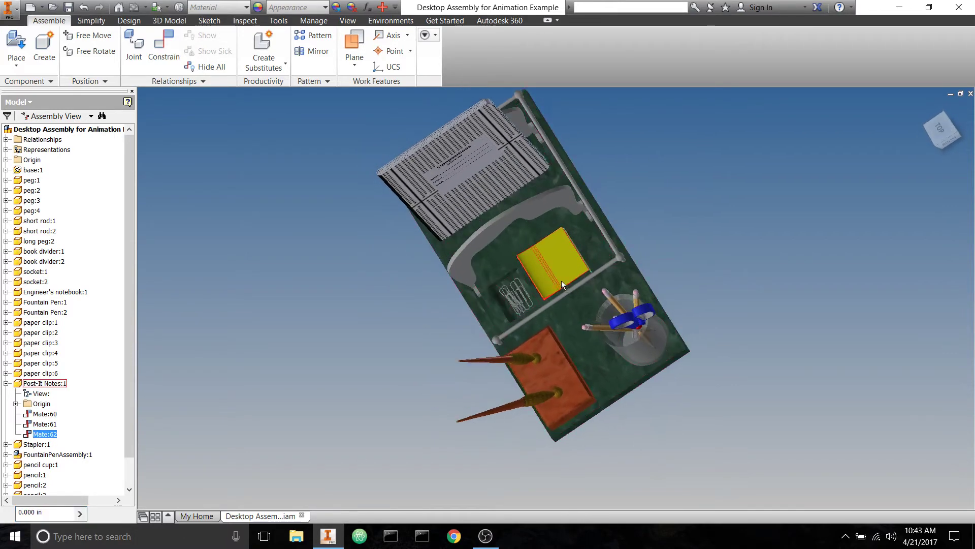
left_click(670, 208)
scroll(640, 234, "up", 3)
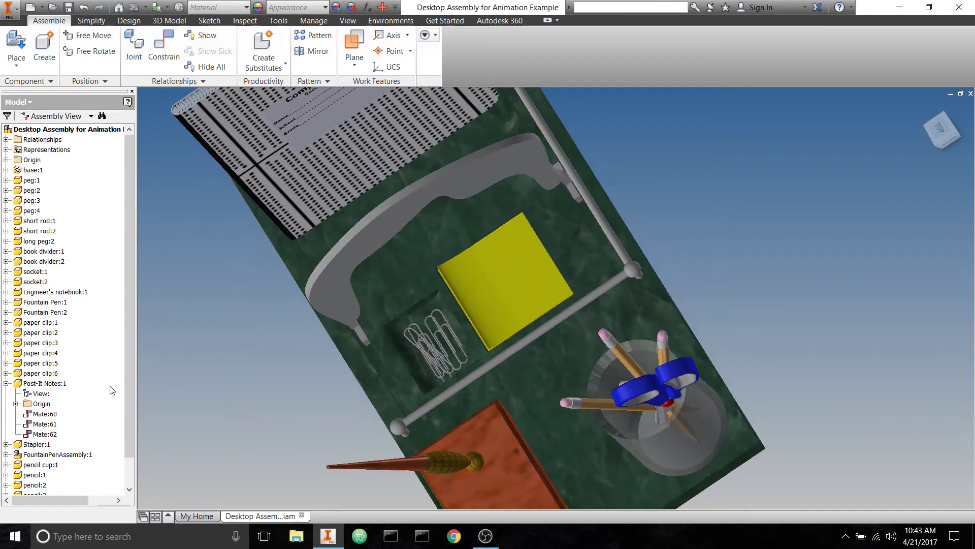
left_click(45, 414)
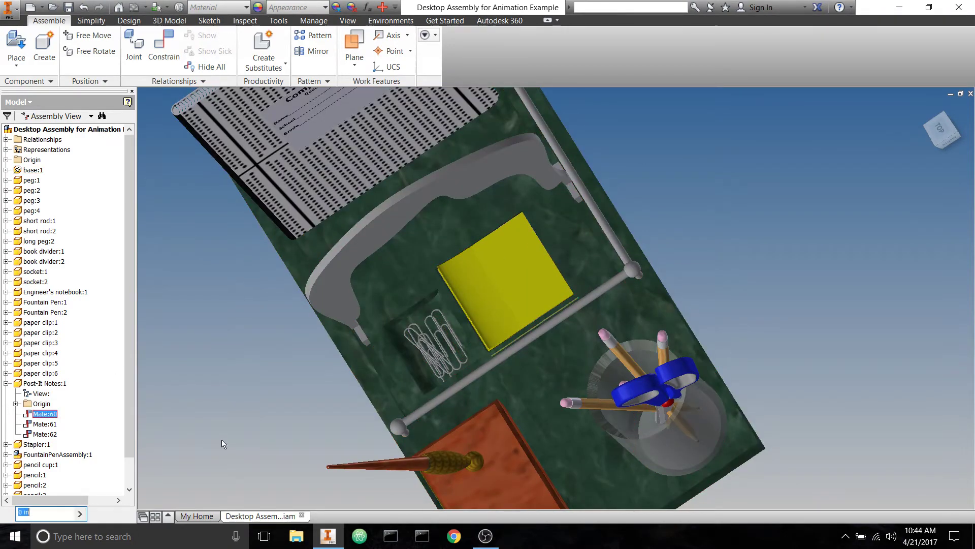
middle_click_drag(559, 285, 611, 353, "shift")
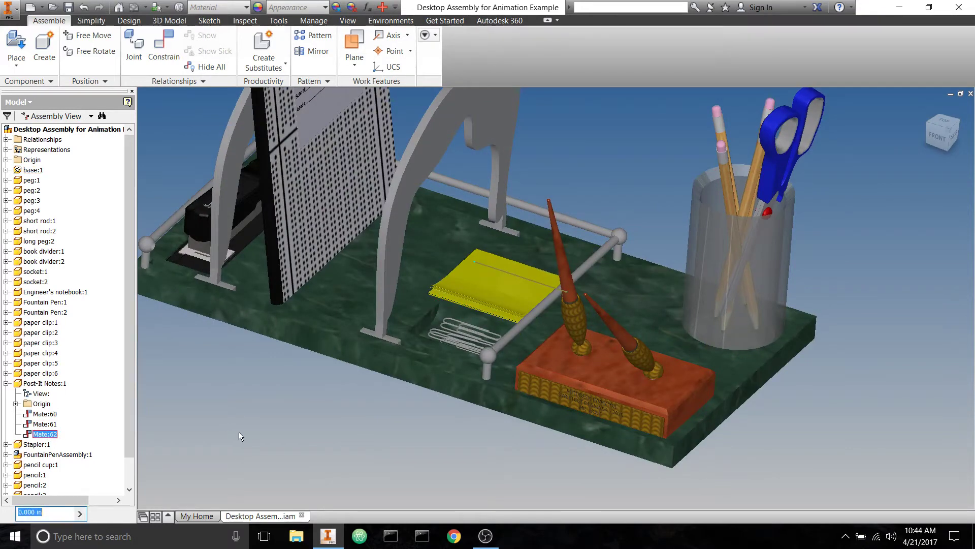
middle_click_drag(256, 434, 257, 434, "shift")
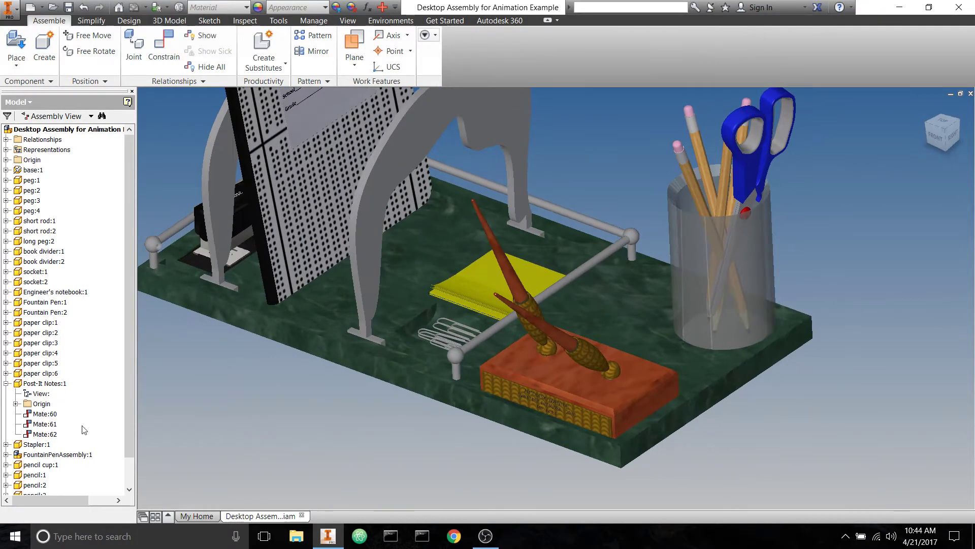
- Delete Mate:62 and Mate:60 from Post-It Notes:1 and move the pad out of its recess toward the pencil cup
right_click(53, 435)
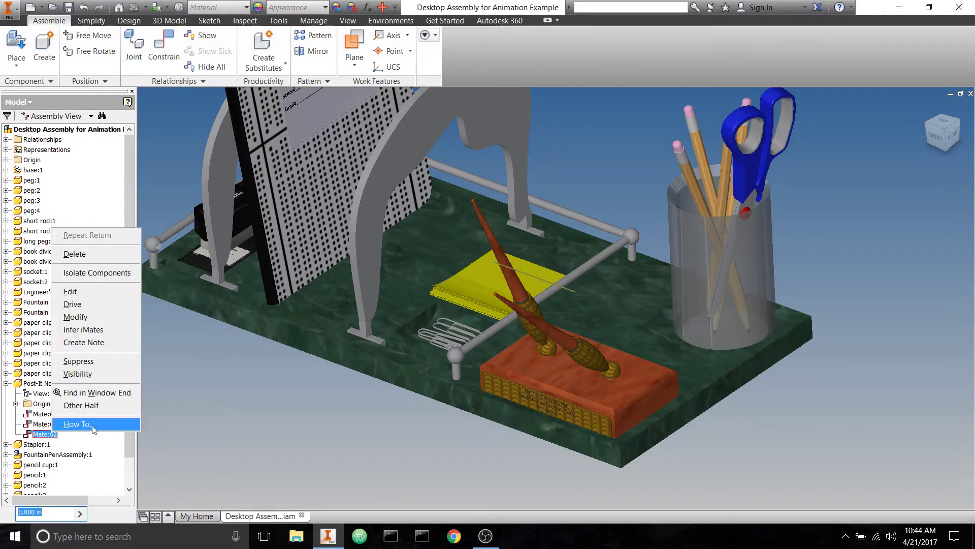
left_click(83, 257)
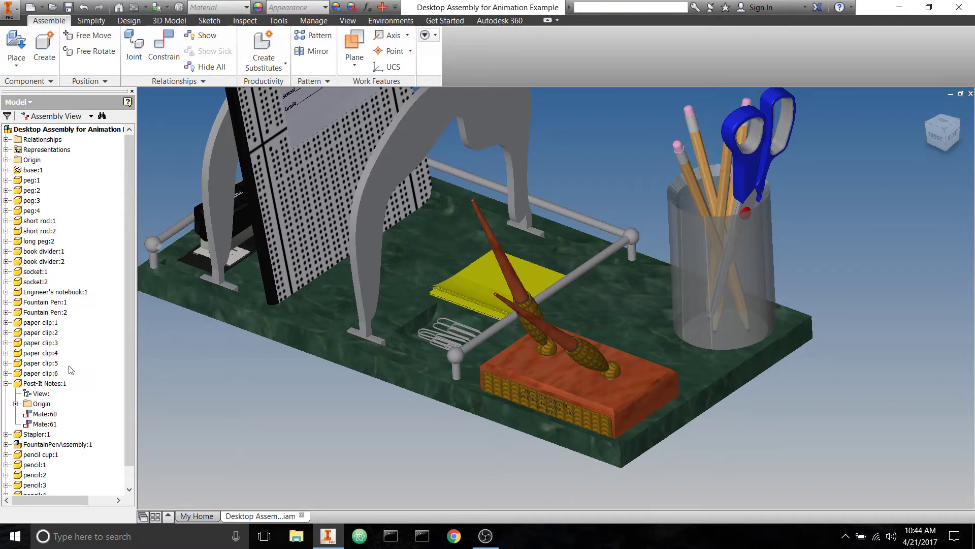
right_click(53, 414)
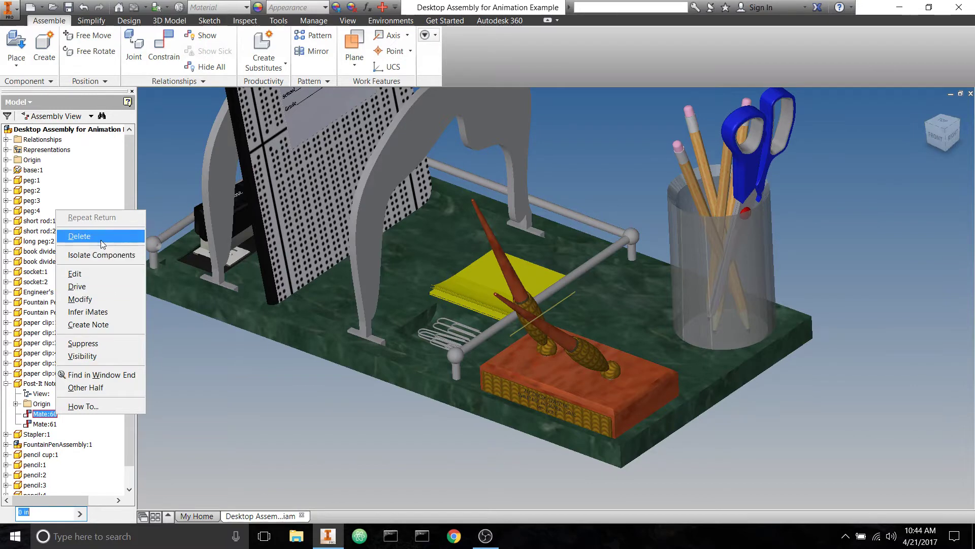
left_click(83, 236)
mouse_move(508, 276)
left_mouse_down()
mouse_move(545, 279)
mouse_move(705, 201)
mouse_move(718, 159)
left_mouse_up()
left_click(615, 126)
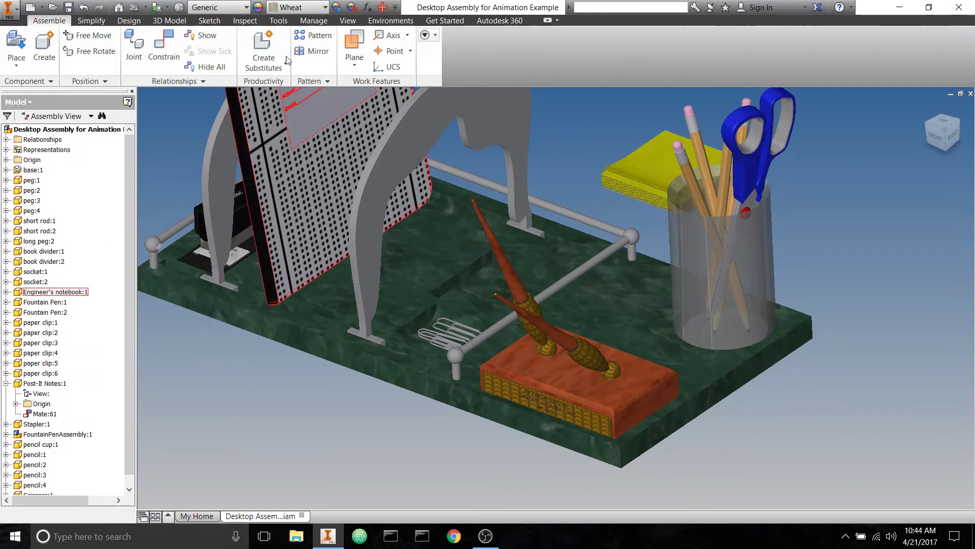
- Mate the back wall of the Post-It recess in the base to the pad's back side face with a 0 in offset
left_click(164, 50)
left_click(540, 277)
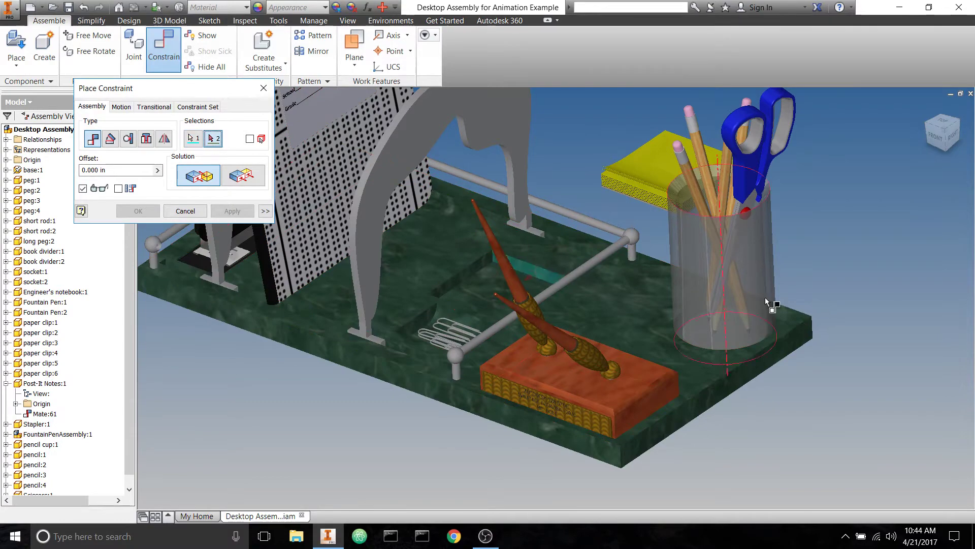
middle_click_drag(539, 278, 617, 281, "shift")
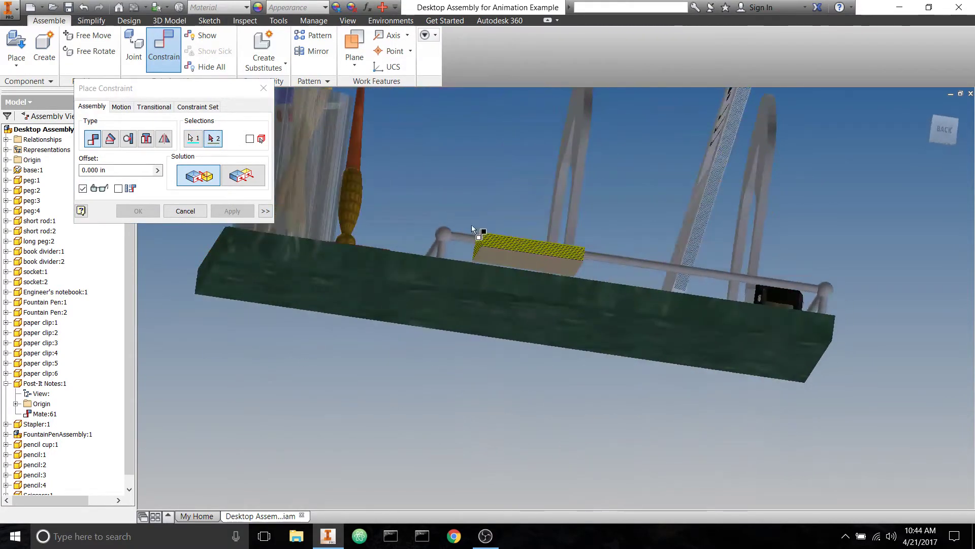
scroll(513, 252, "down", 5)
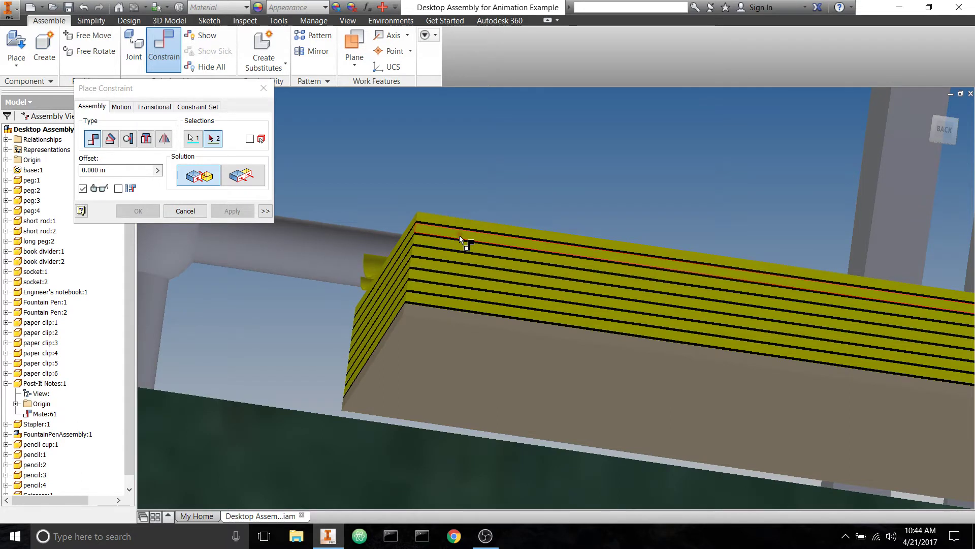
left_click(808, 331)
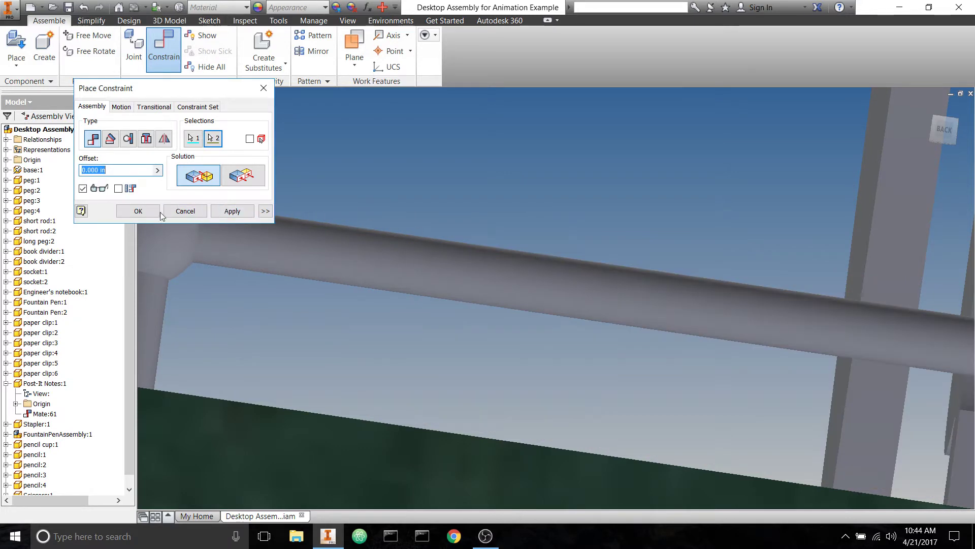
left_click(137, 210)
key("F5")
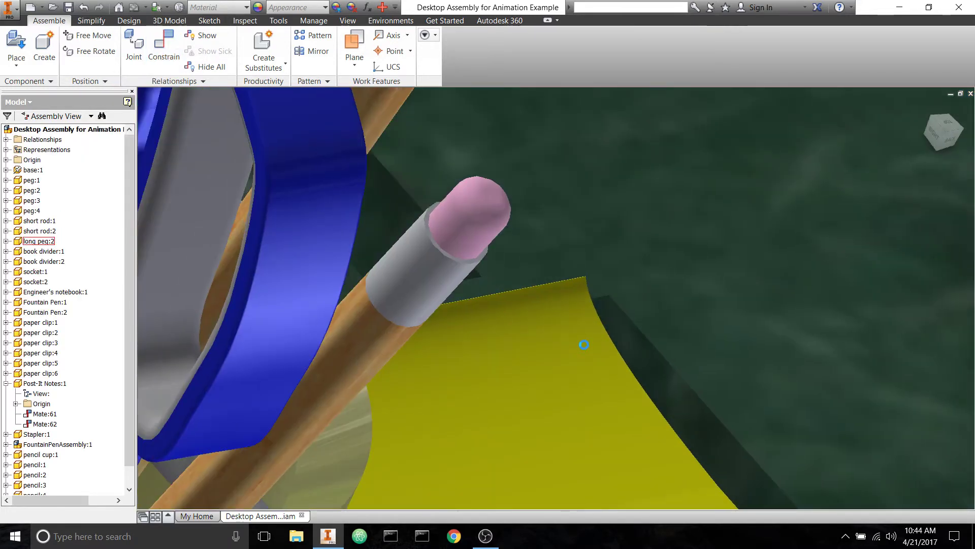
- Move the pad clear of the pencil cup and mate its backing's side face to the recess wall beside the short rod with 0 in offset
mouse_move(596, 380)
left_mouse_down()
mouse_move(331, 432)
mouse_move(237, 441)
mouse_move(223, 432)
left_mouse_up()
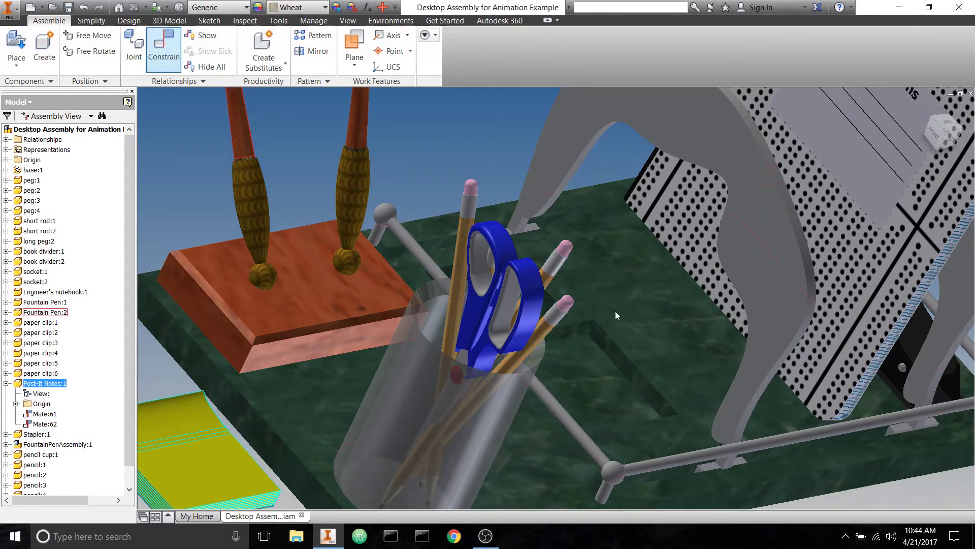
scroll(616, 315, "down", 3)
scroll(376, 439, "up", 6)
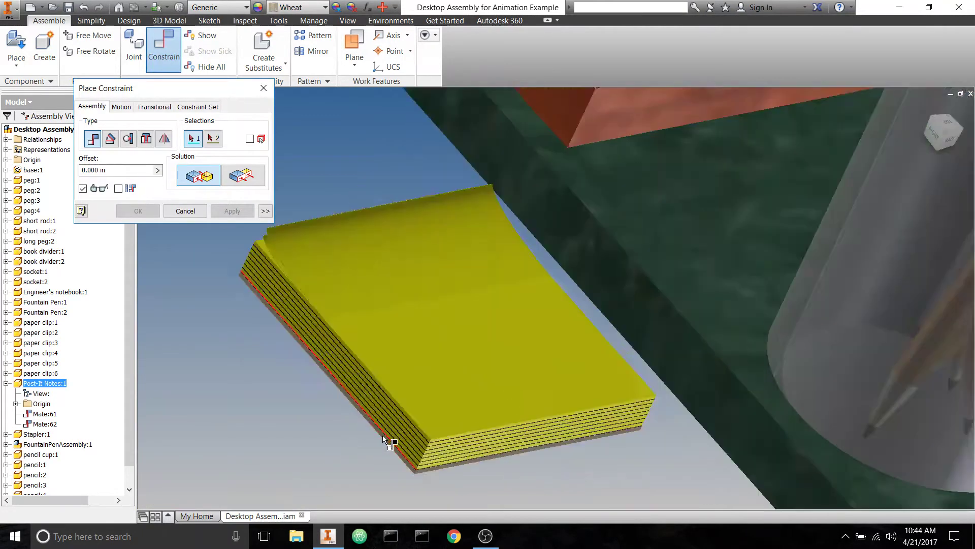
scroll(384, 438, "up", 3)
left_click(388, 437)
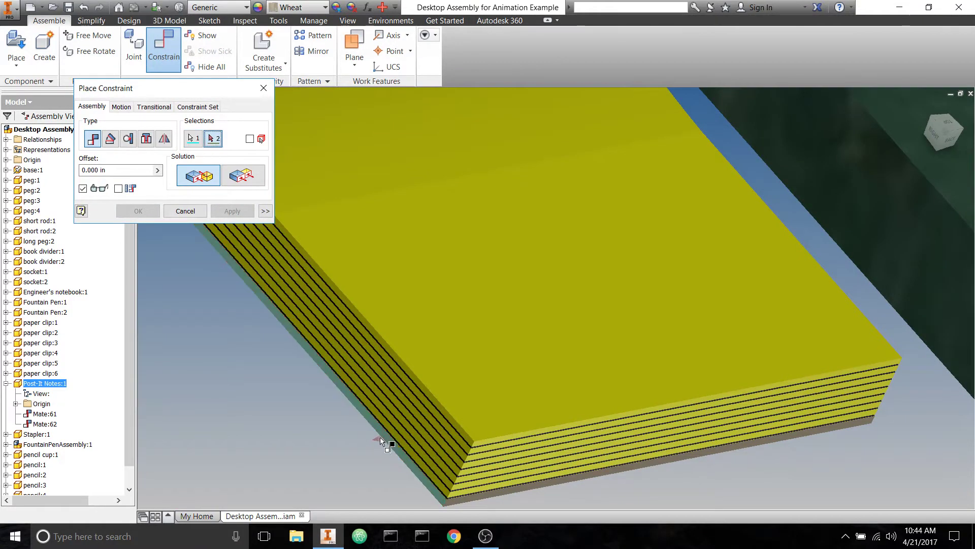
scroll(381, 442, "down", 3)
middle_click_drag(291, 409, 458, 460, "shift")
scroll(458, 460, "down", 4)
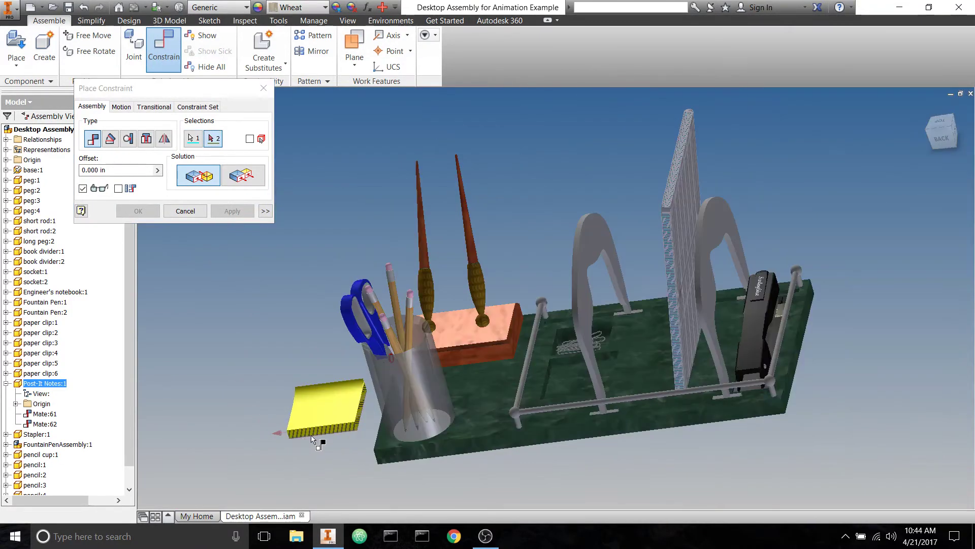
scroll(569, 397, "up", 3)
scroll(530, 405, "up", 2)
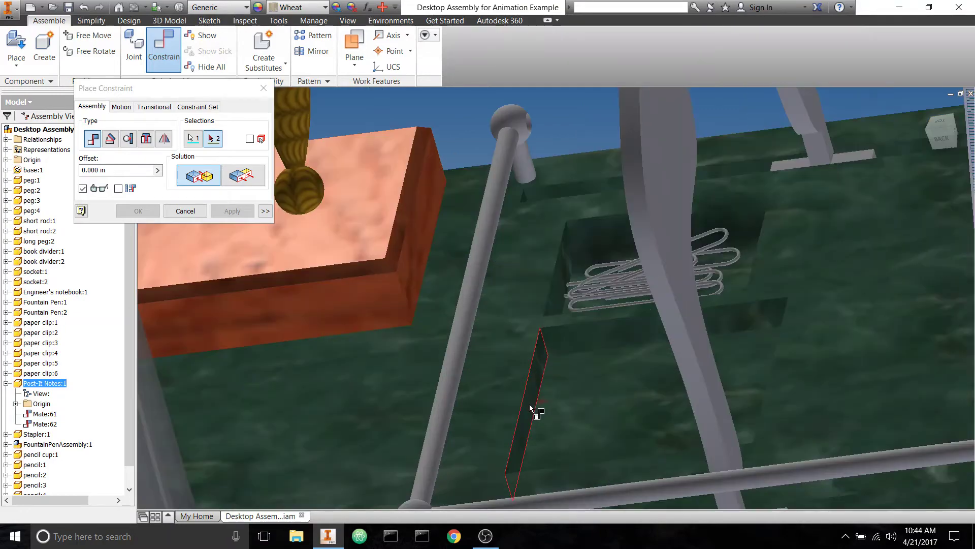
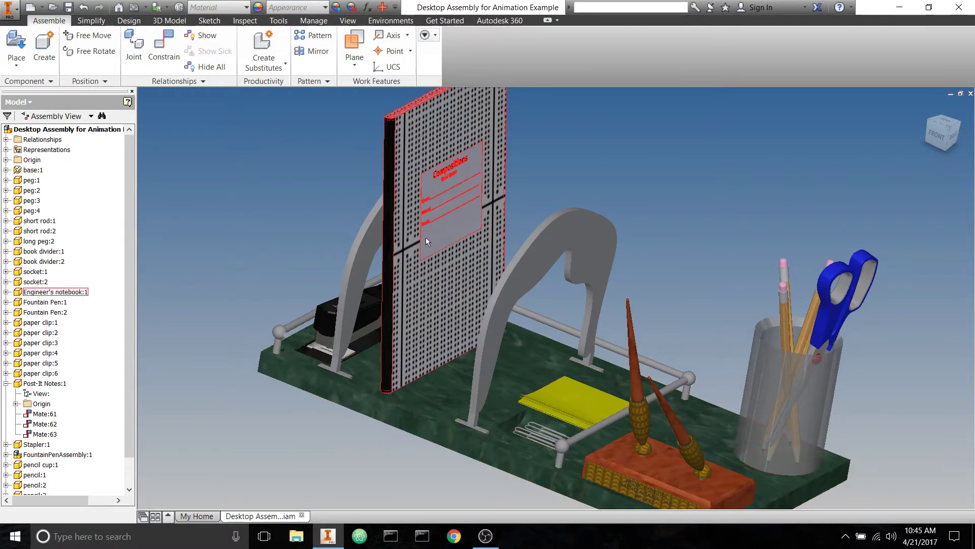
- Save the assembly and slide the engineer's notebook slightly between the book dividers to test its freedom of movement
left_click(67, 7)
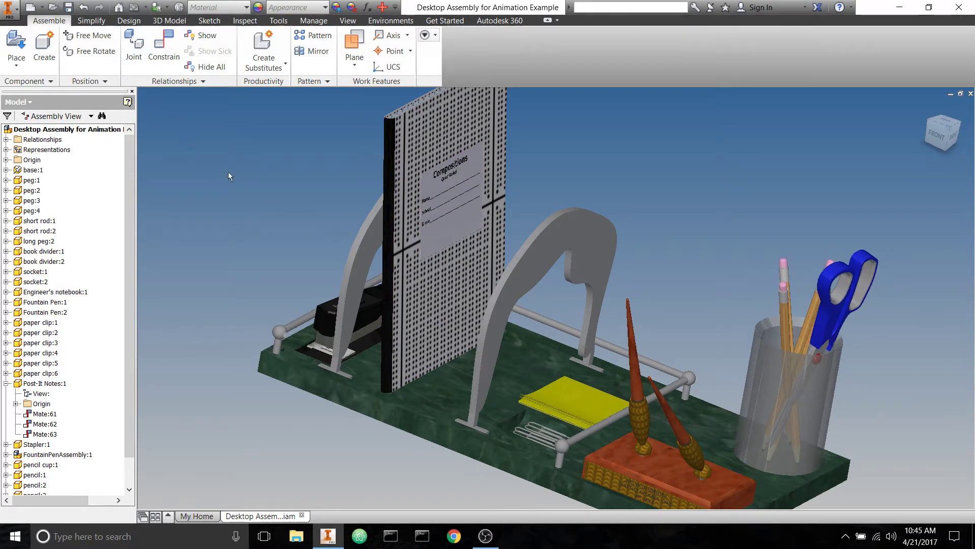
left_click_drag(411, 278, 422, 288)
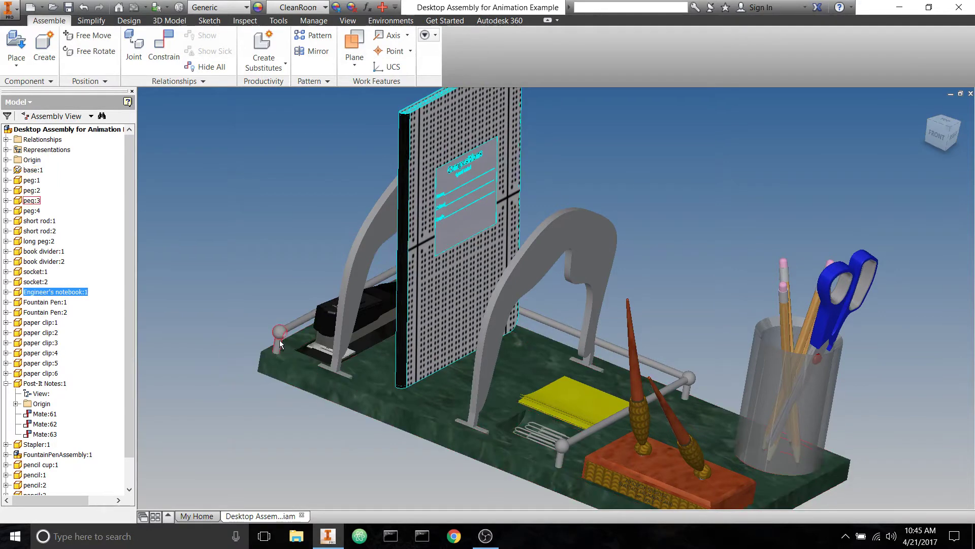
left_click(251, 456)
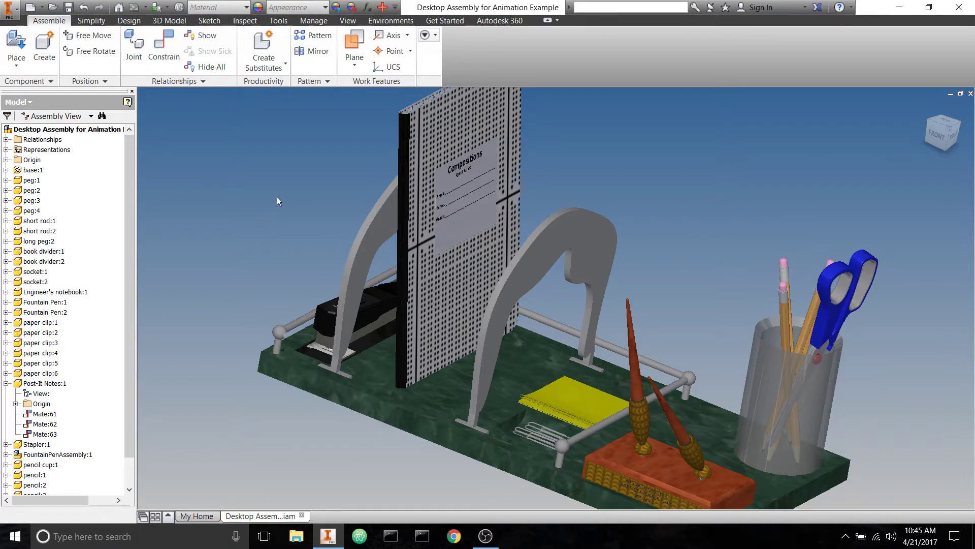
left_click(164, 45)
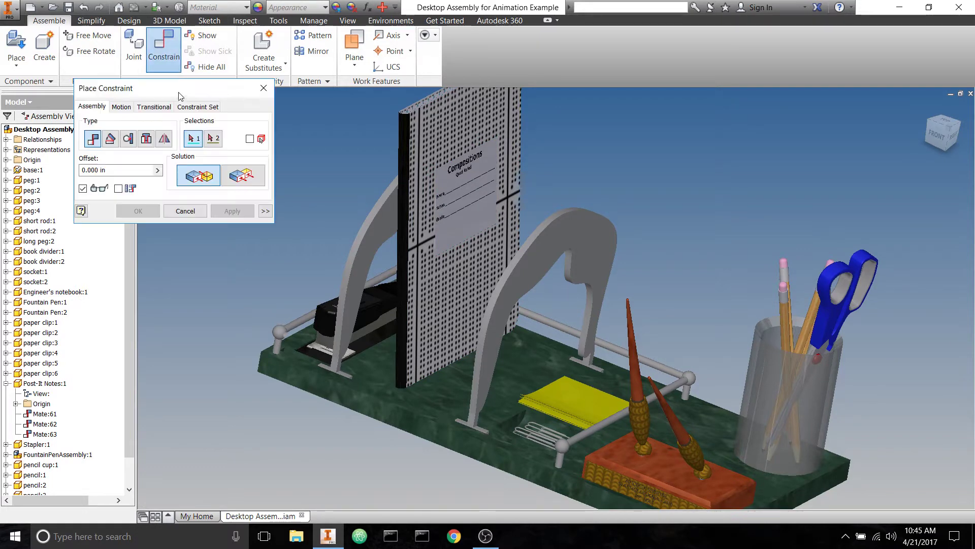
left_click(243, 174)
middle_click_drag(654, 156, 468, 267, "shift")
left_click(469, 266)
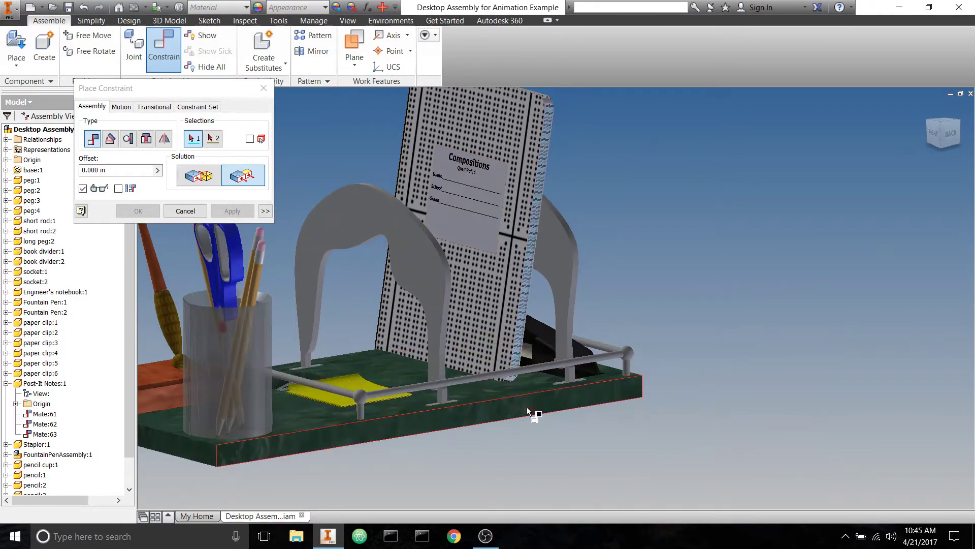
middle_click_drag(523, 436, 729, 437, "shift")
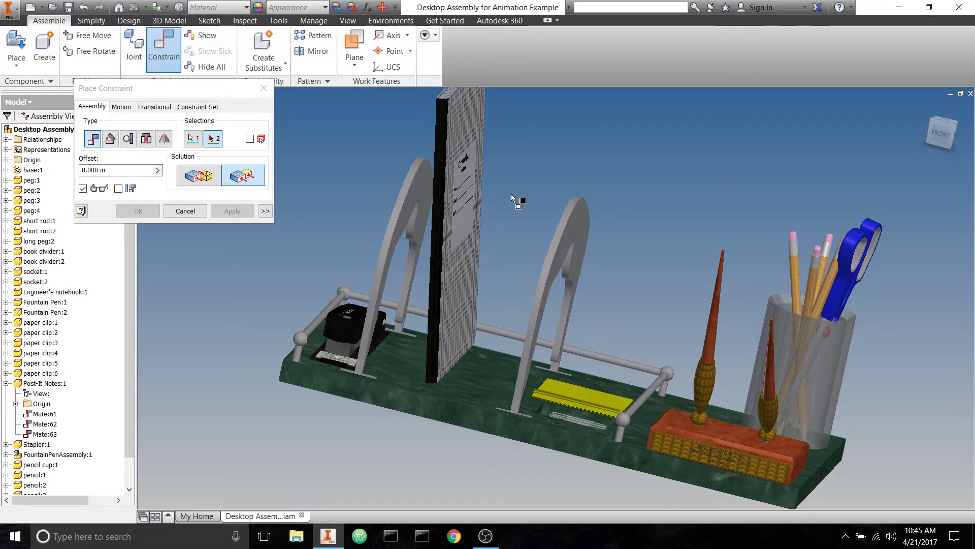
middle_click_drag(523, 235, 459, 320, "shift")
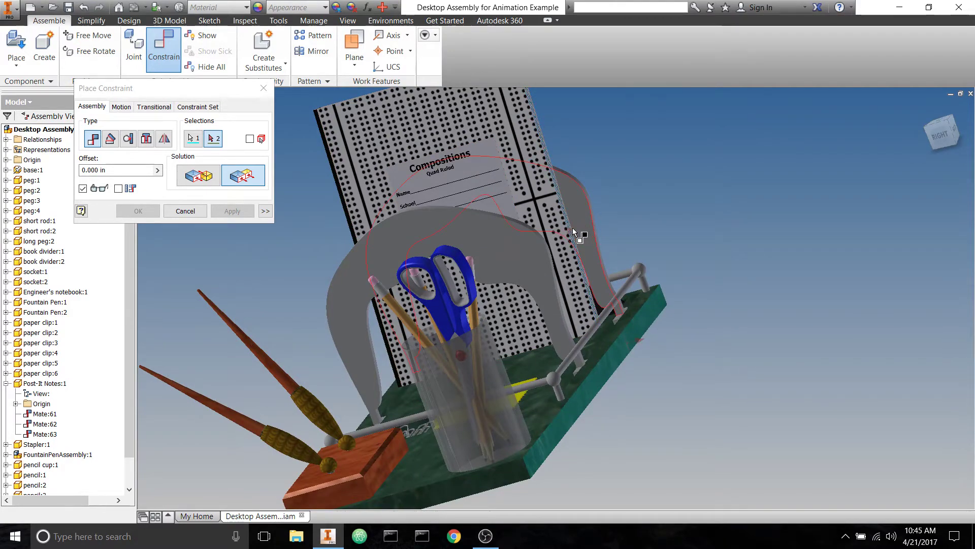
middle_click_drag(574, 233, 451, 356, "shift")
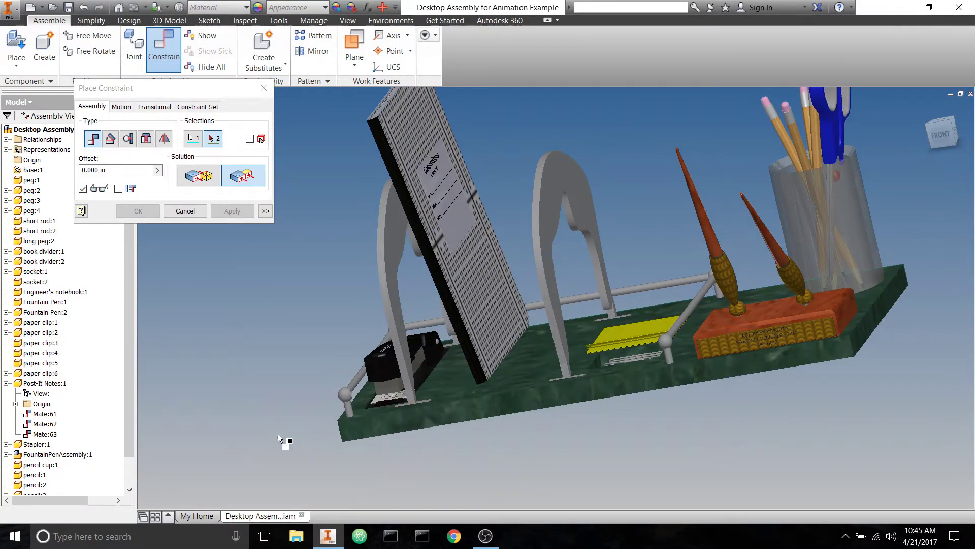
middle_click_drag(280, 354, 133, 312, "shift")
scroll(541, 215, "up", 6)
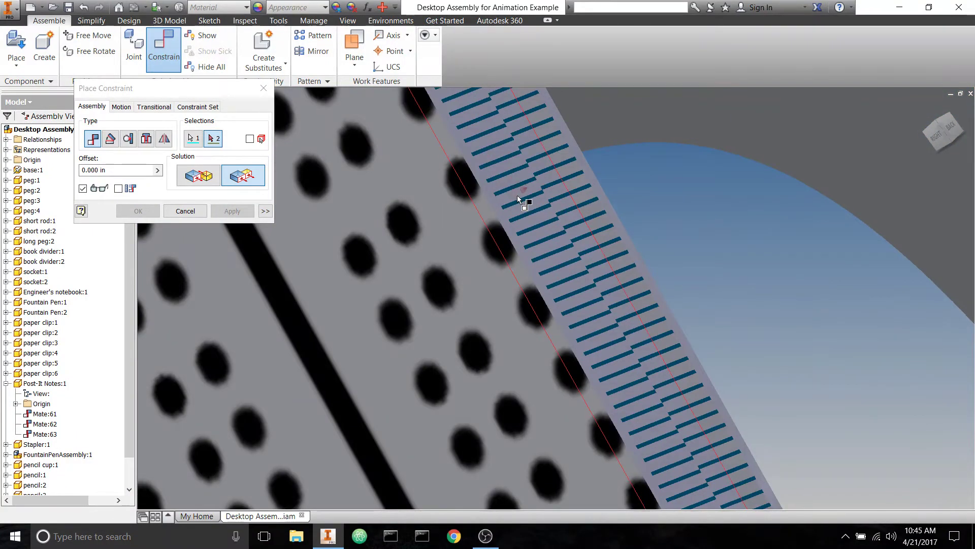
scroll(526, 197, "down", 8)
middle_click_drag(527, 216, 703, 199, "shift")
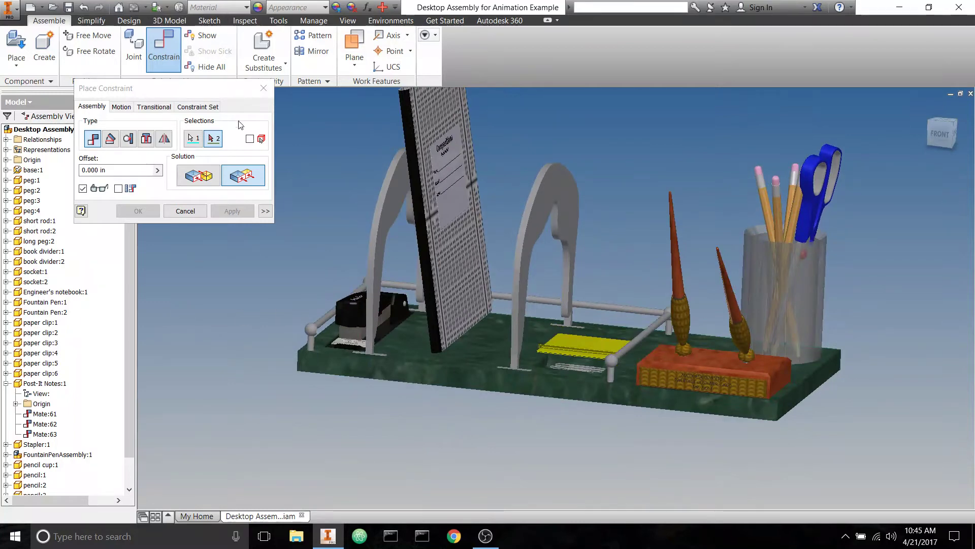
- Mate the engineer's notebook's YZ plane to the base's long back face with a -1 in offset, then nudge the notebook to test its motion
left_click(7, 291)
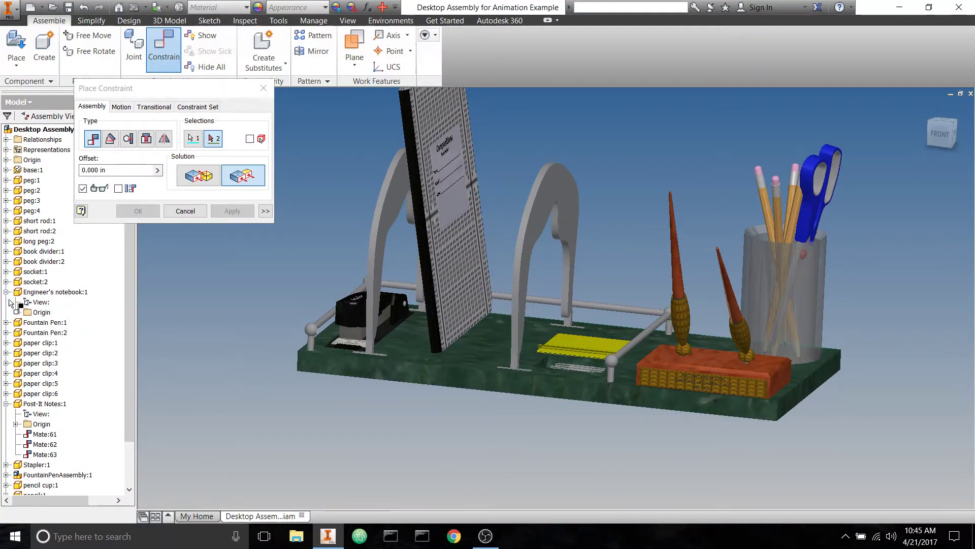
left_click(16, 312)
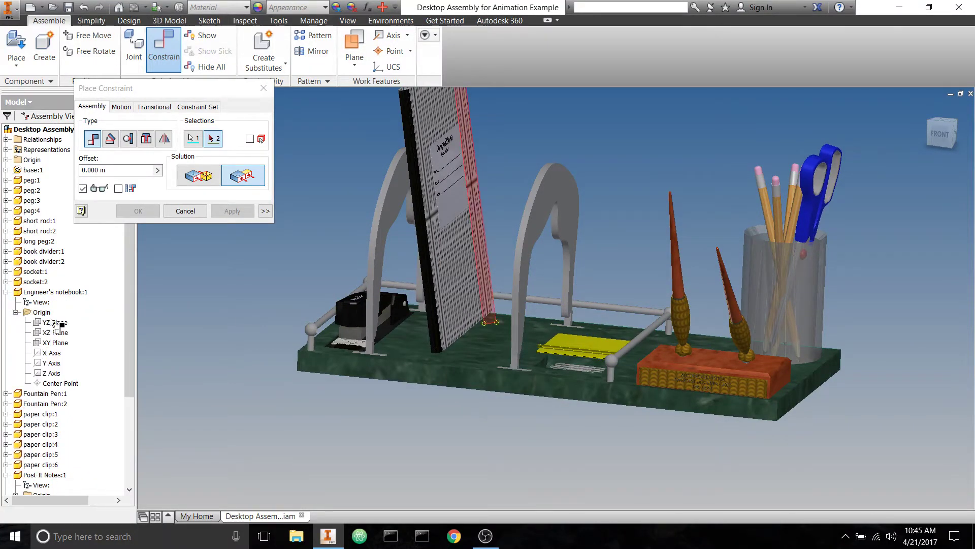
middle_click_drag(245, 355, 73, 333, "shift")
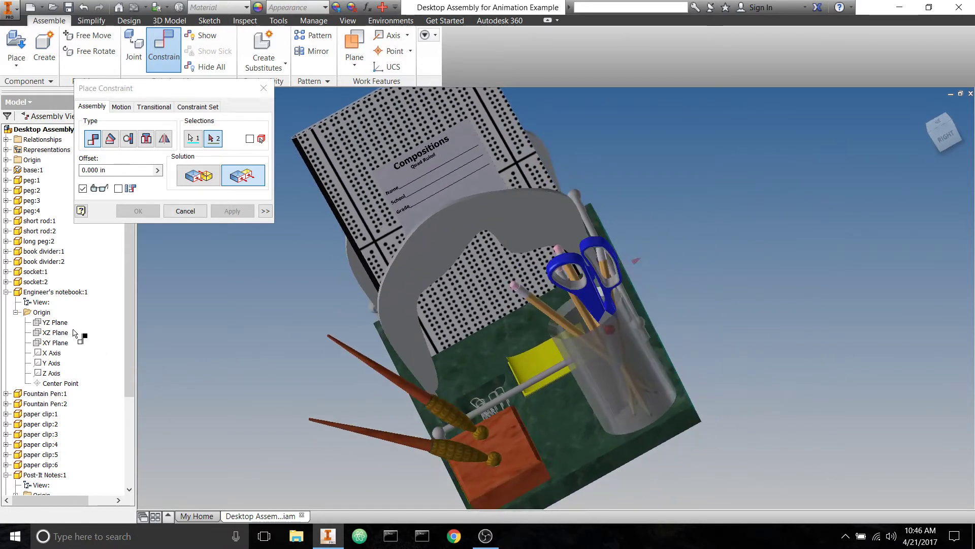
left_click(166, 56)
left_click(166, 56)
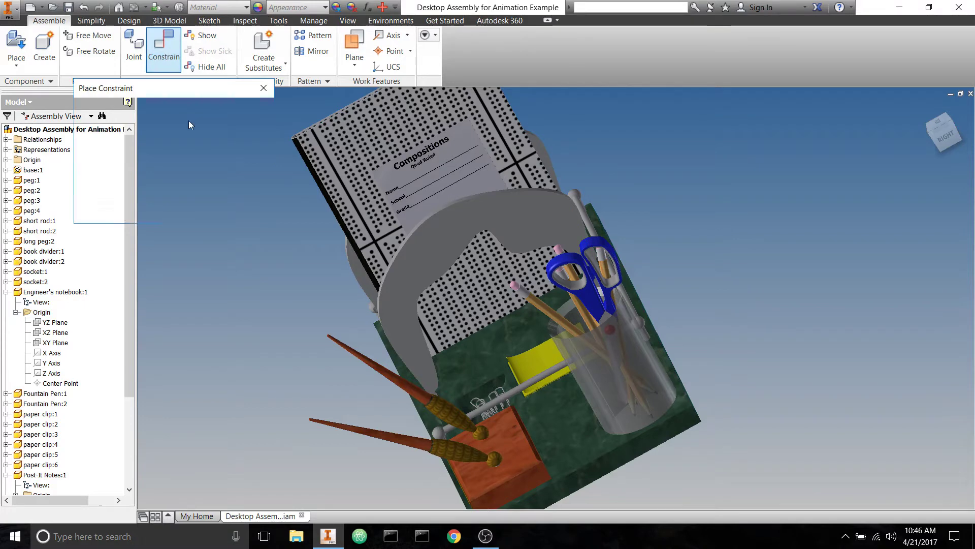
left_click(51, 323)
middle_click_drag(187, 344, 465, 321, "shift")
left_click(600, 292)
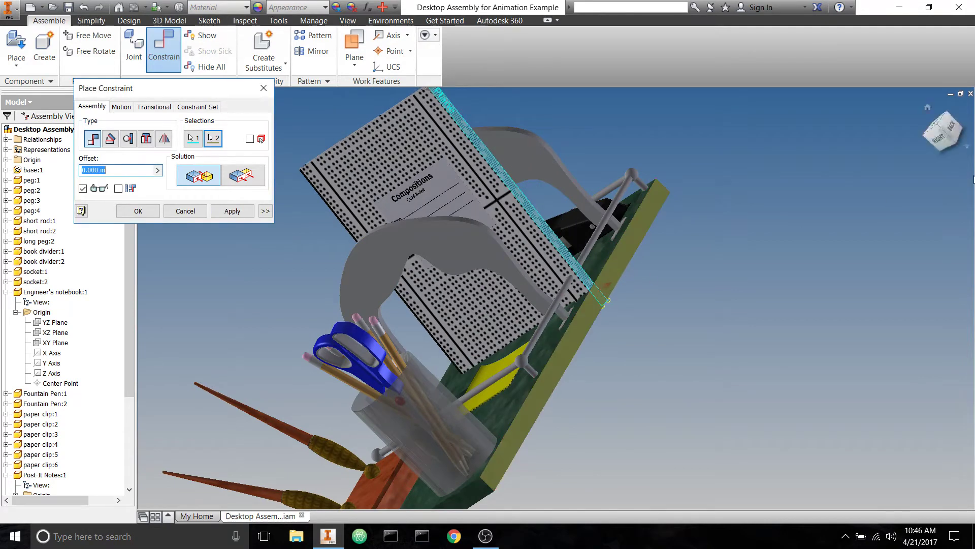
left_click(933, 133)
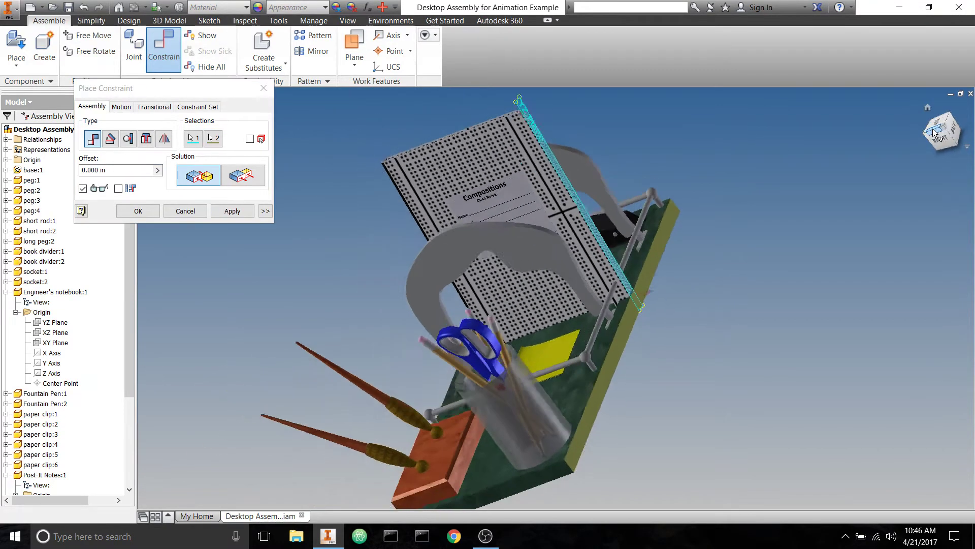
type("1")
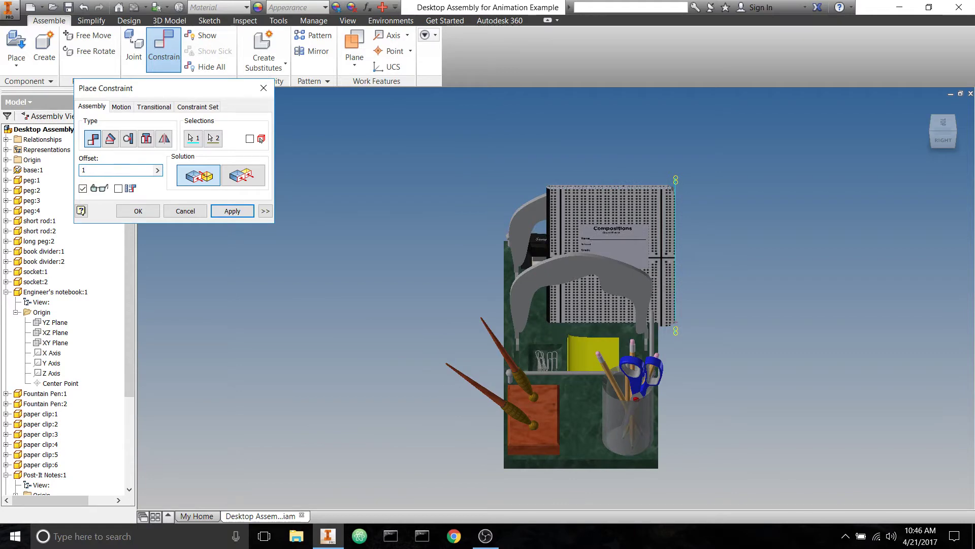
type("-")
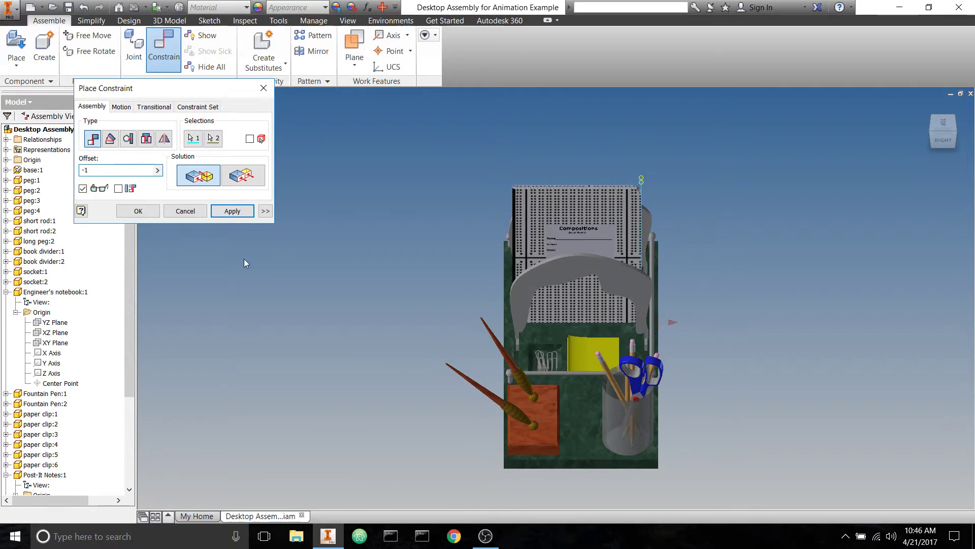
left_click(138, 211)
middle_click_drag(272, 327, 403, 307, "shift")
left_click_drag(510, 298, 481, 288)
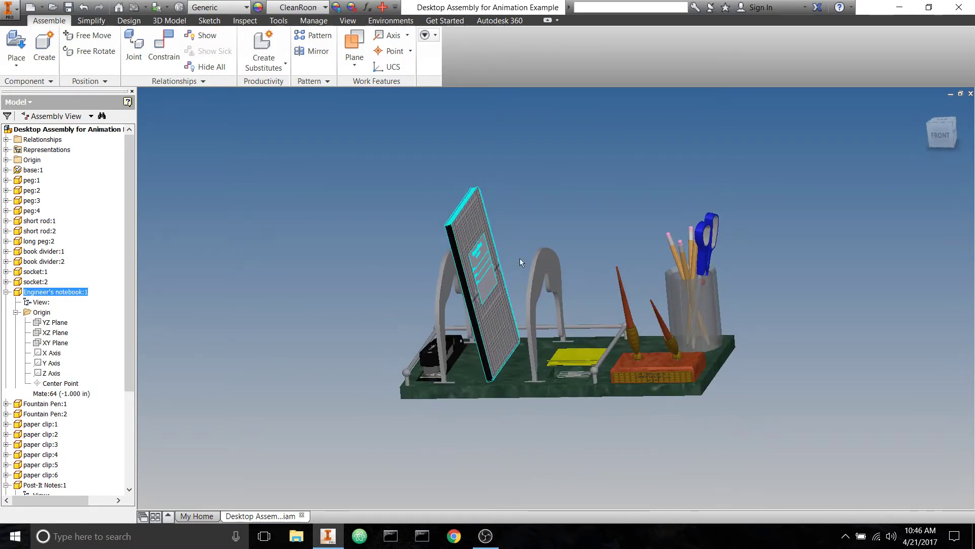
- Open the Inventor Studio animation timeline and animate the notebook's Mate:64 to an end offset of -12 in with a 1 s end time
left_click(391, 21)
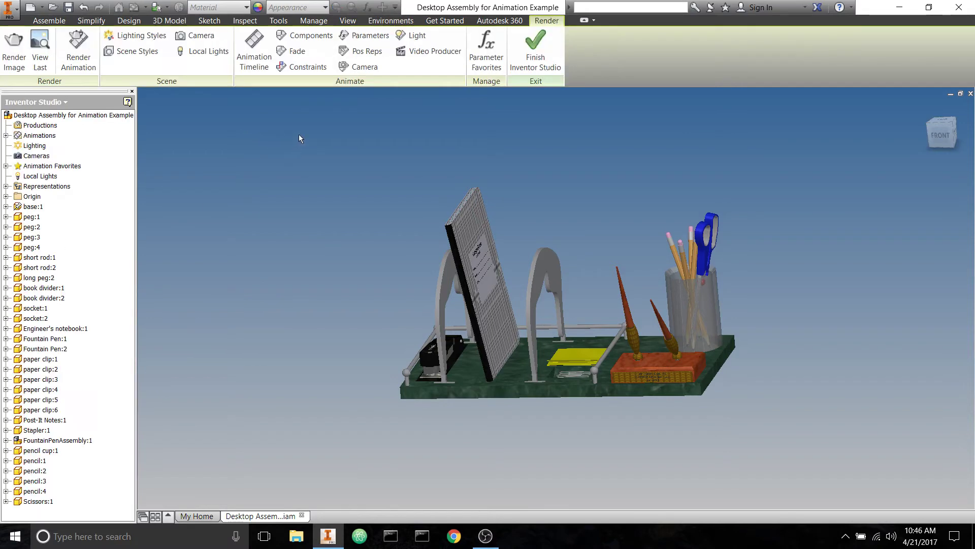
left_click(254, 51)
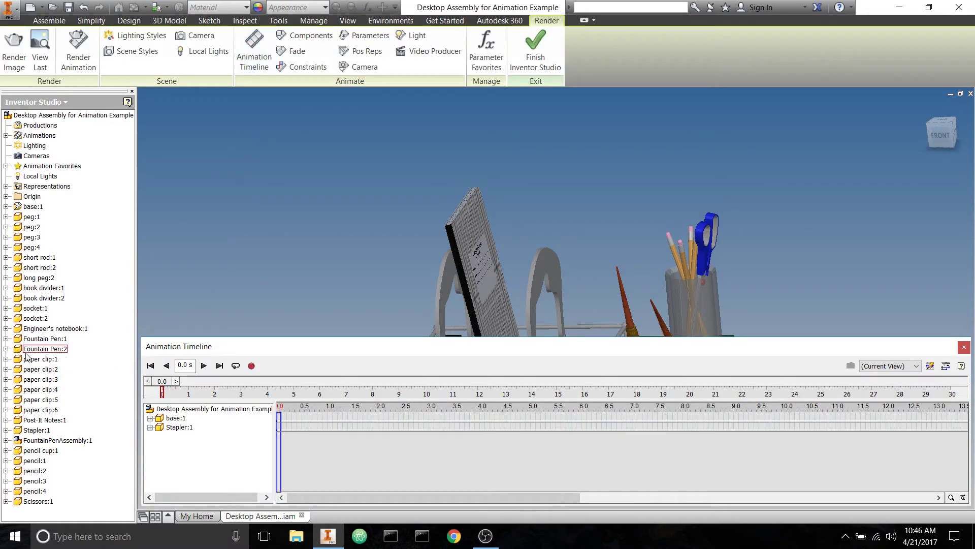
left_click(6, 329)
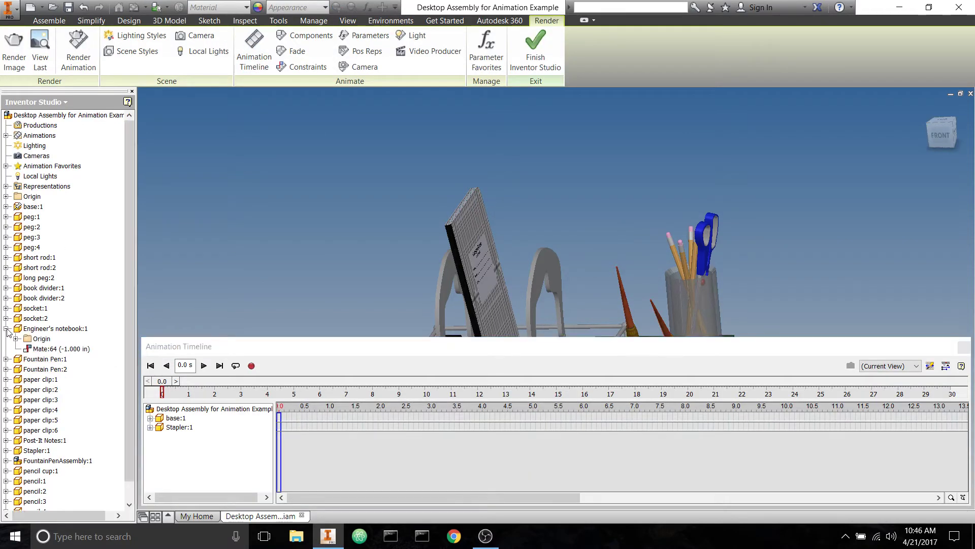
right_click(57, 350)
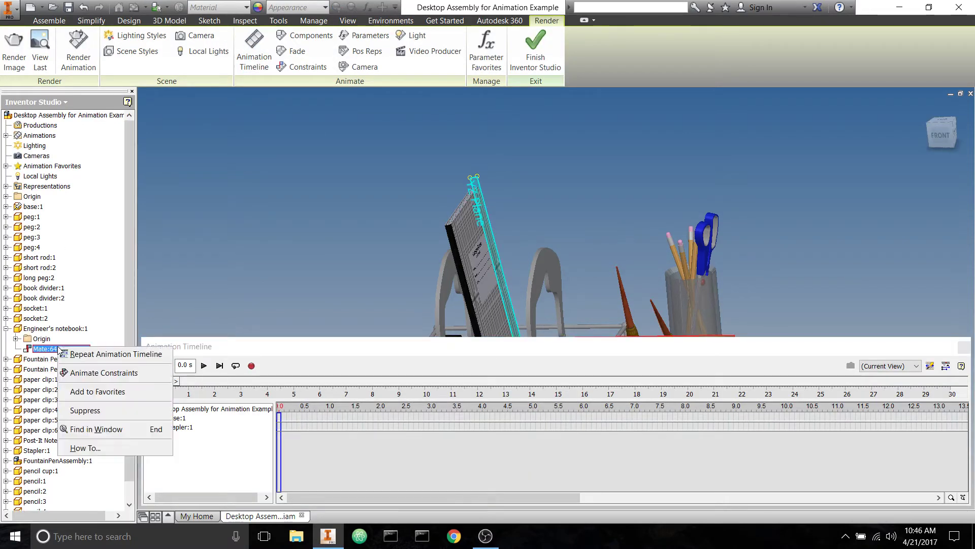
left_click(73, 379)
mouse_move(705, 226)
middle_mouse_down("shift")
mouse_move(673, 201)
mouse_move(668, 235)
mouse_move(709, 191)
mouse_move(721, 203)
middle_mouse_up("shift")
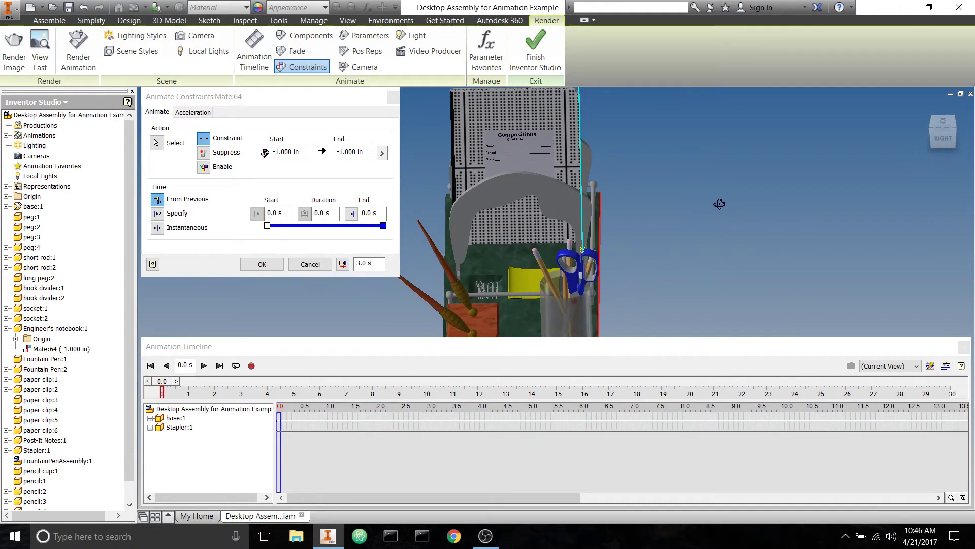
left_click(369, 155)
type("-12")
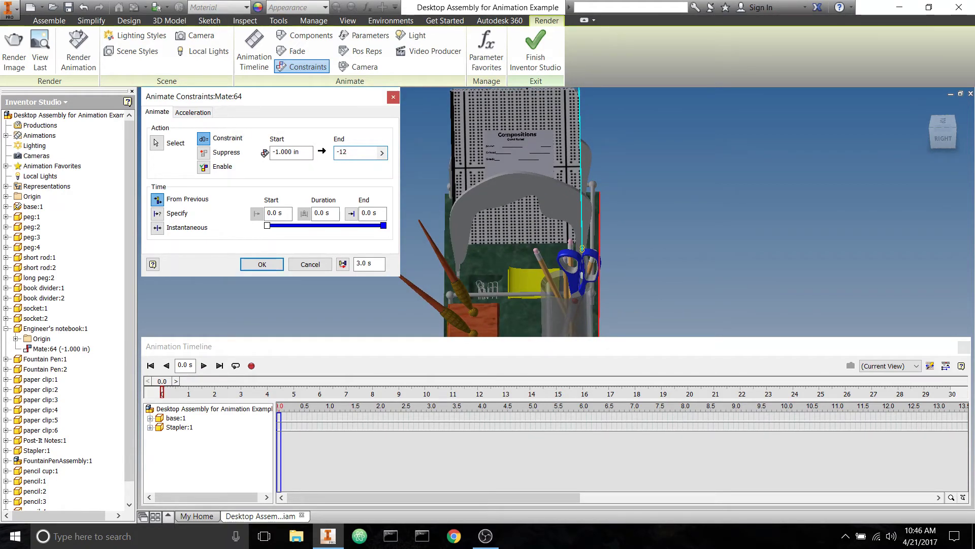
left_click(376, 213)
type("1")
left_click(262, 265)
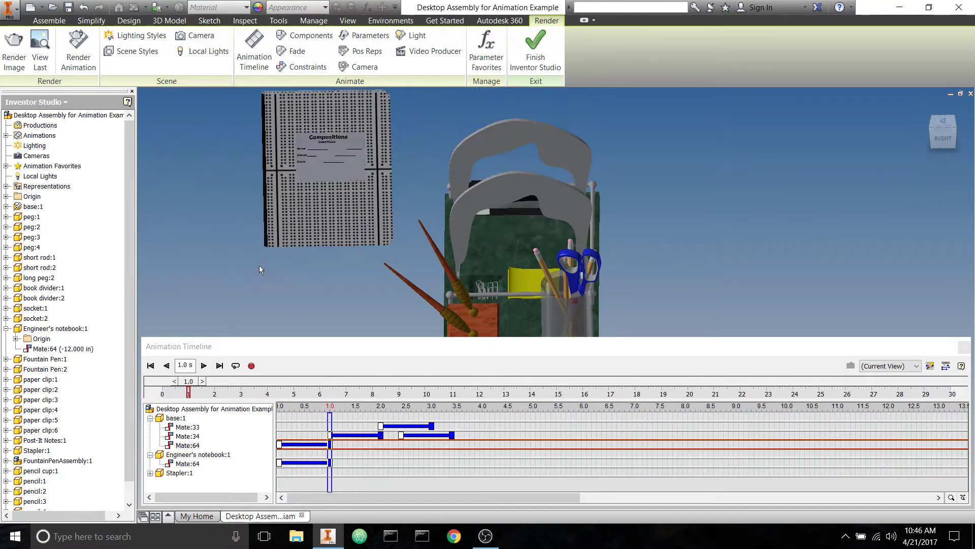
- Shift the notebook's Mate:64 action on the timeline to run from about 3.4 s to 4.4 s, after the existing base mate actions
middle_click_drag(306, 271, 404, 250, "shift")
left_click(302, 472)
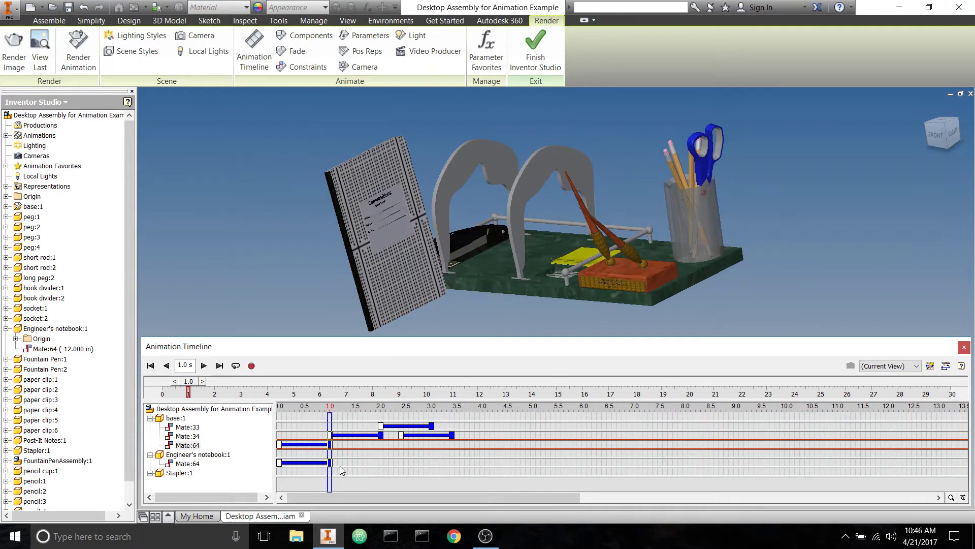
left_click_drag(299, 459, 481, 470)
- Set the animation time to 5.1 s, preview the animation in reverse and stop it partway
left_click_drag(192, 385, 304, 419)
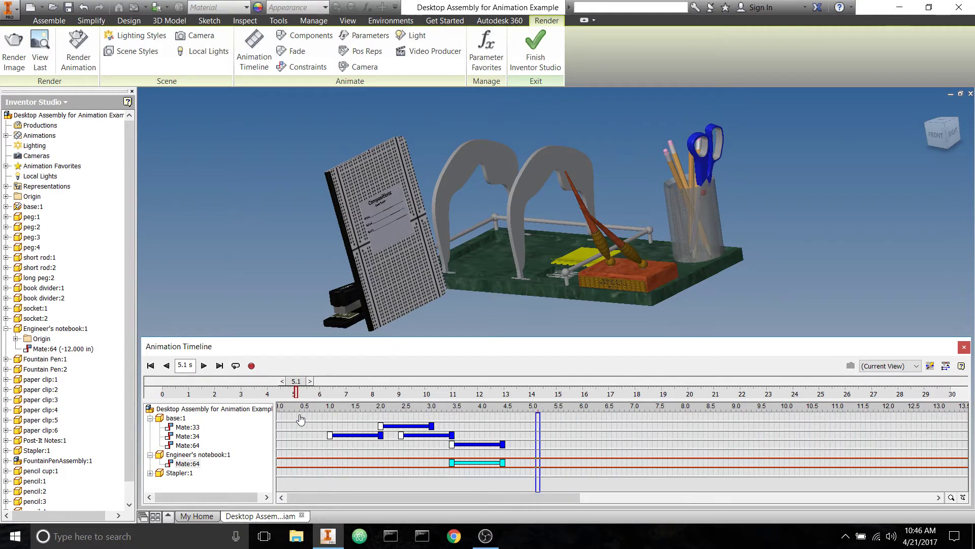
left_click(167, 365)
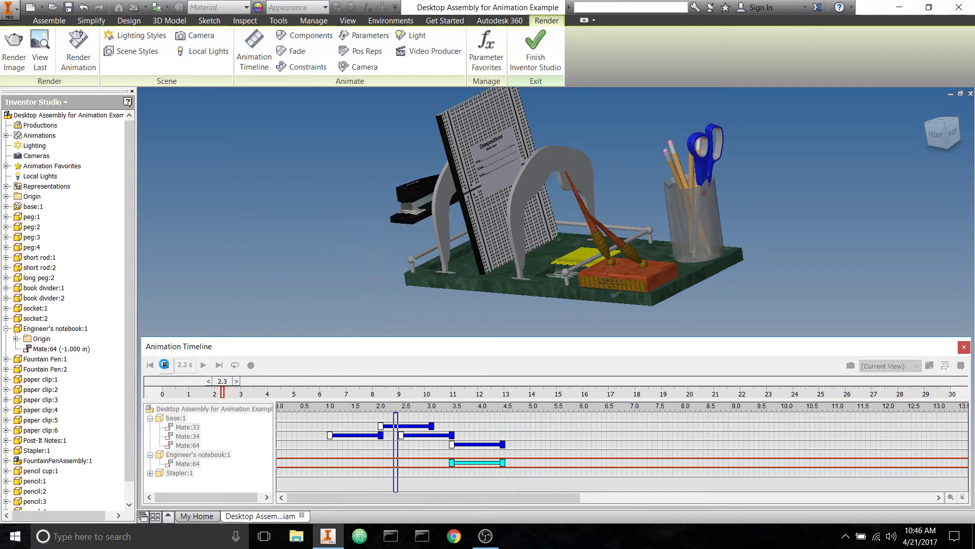
left_click(164, 365)
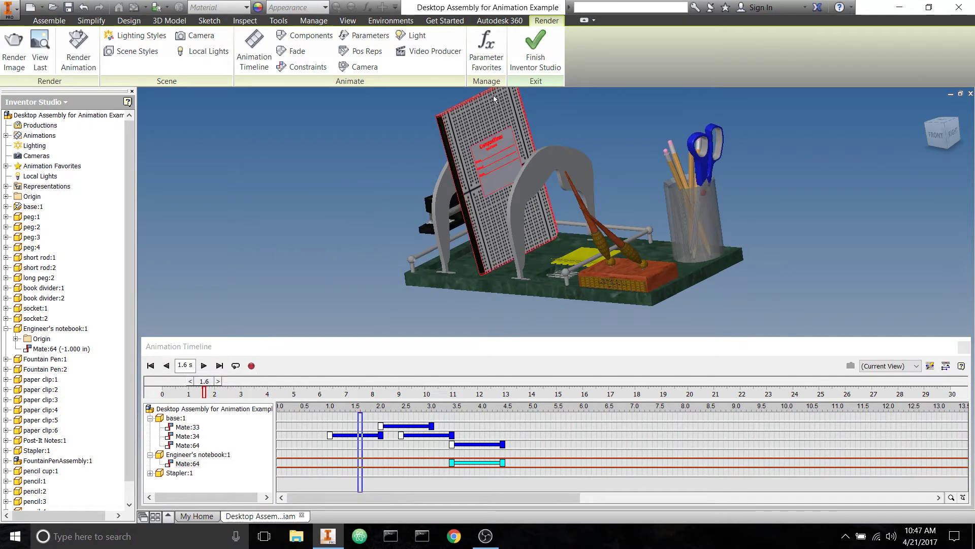
- Finish Inventor Studio and raise the engineer's notebook slightly off the base between the book dividers
left_click(526, 57)
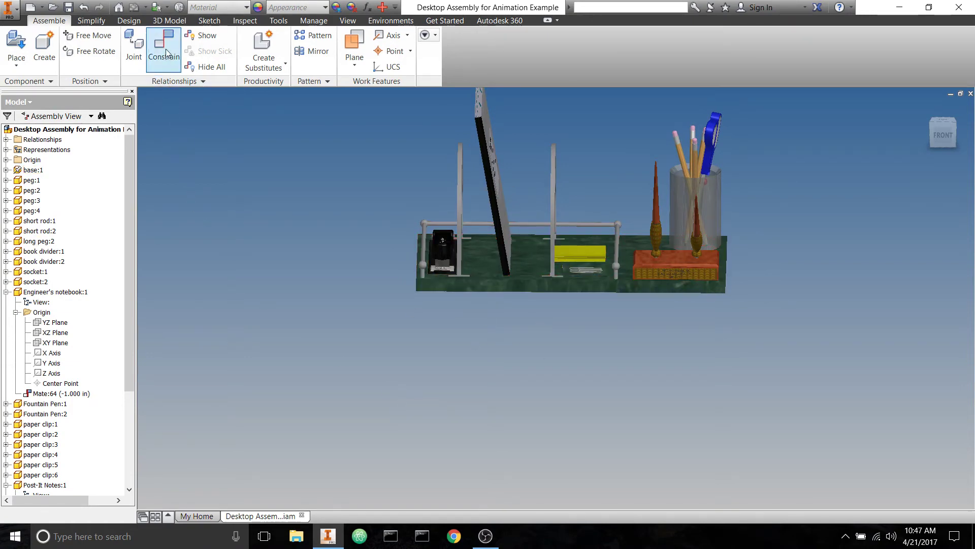
left_click(506, 269)
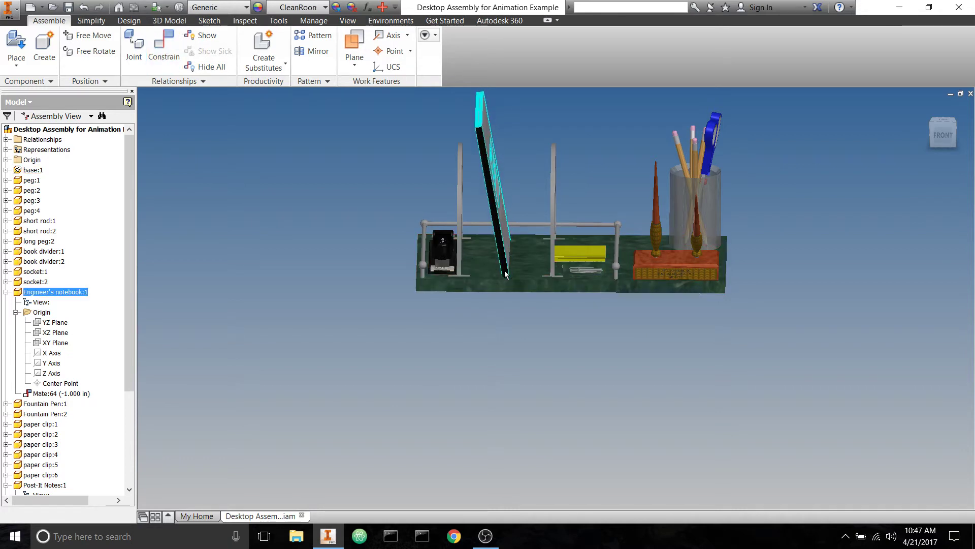
left_click(453, 363)
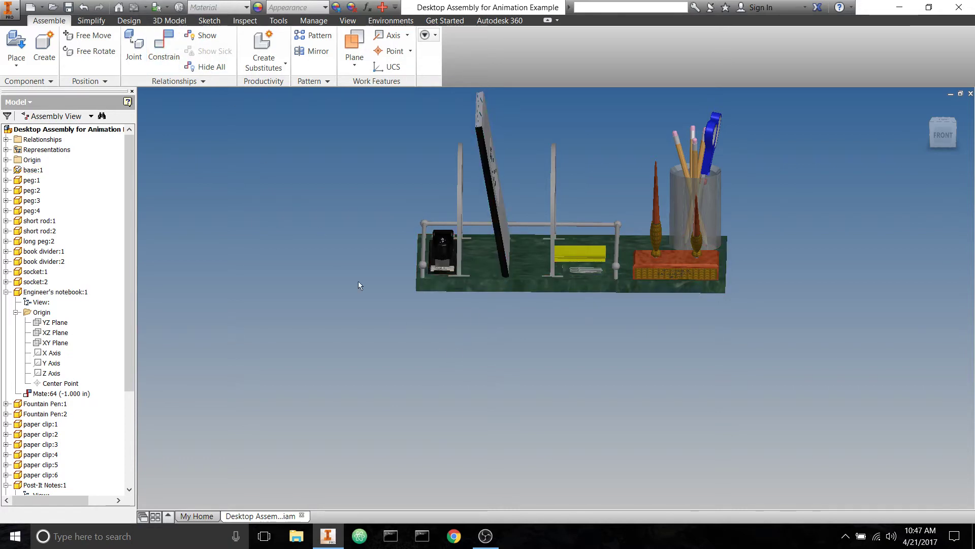
middle_click_drag(454, 391, 537, 310, "shift")
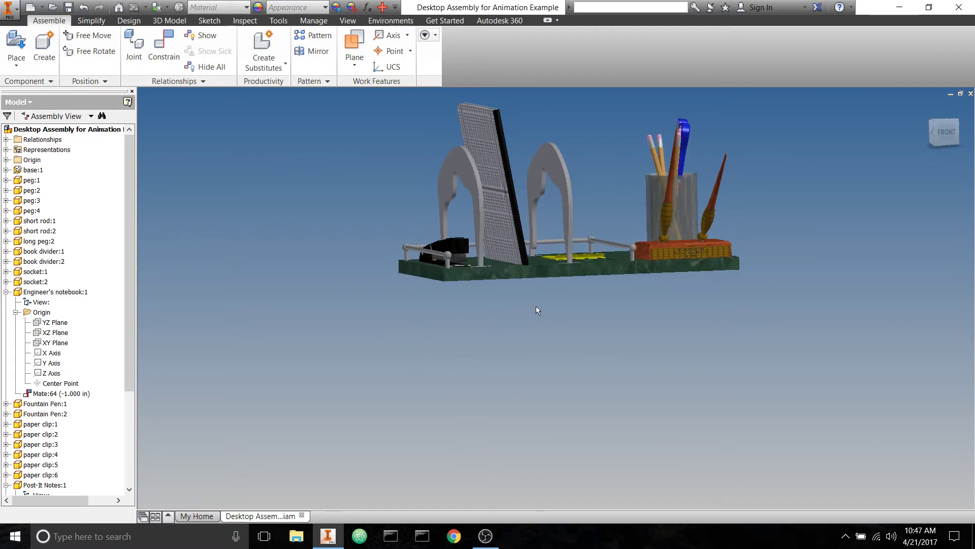
left_click_drag(525, 257, 525, 241)
left_click(325, 198)
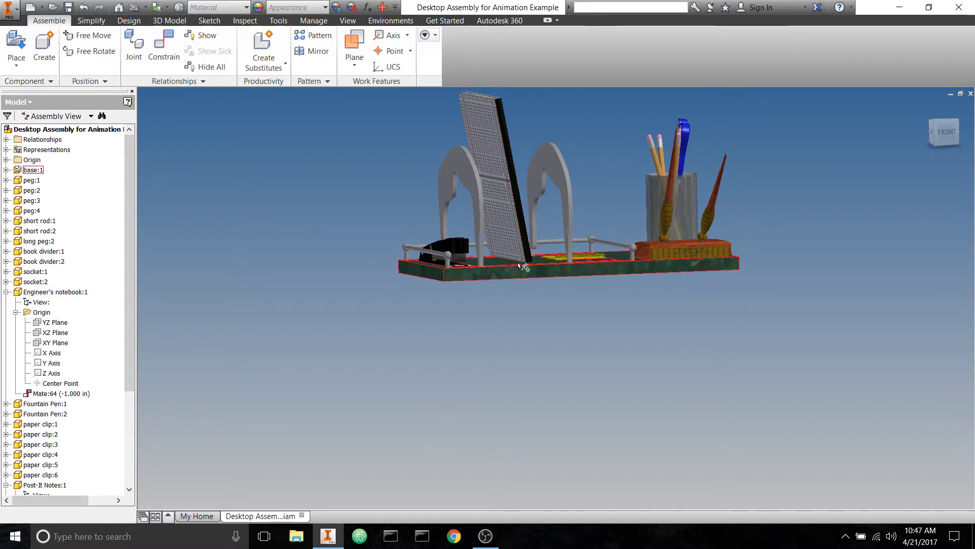
- Mate the bottom edge of the engineer's notebook to the top face of the base with a 0.000 in offset
left_click(166, 49)
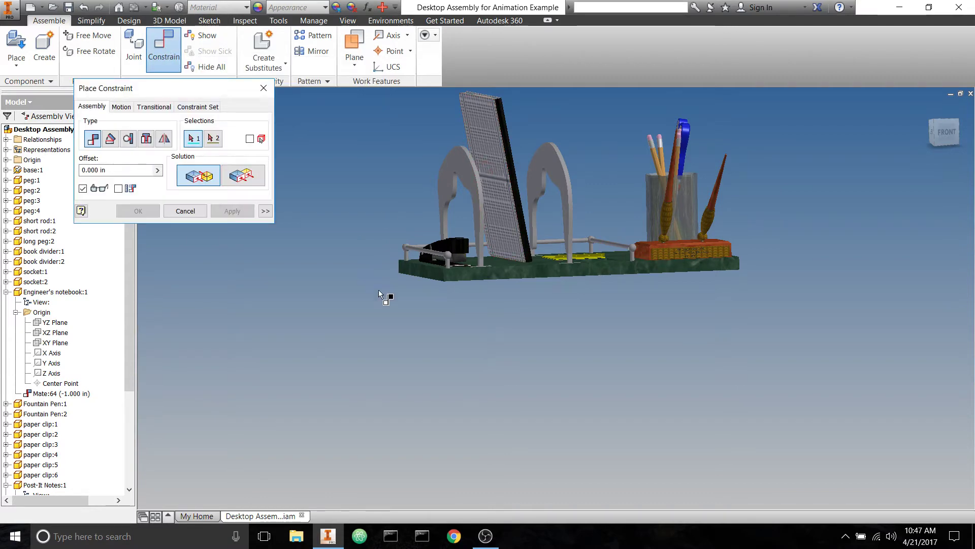
scroll(514, 257, "up", 5)
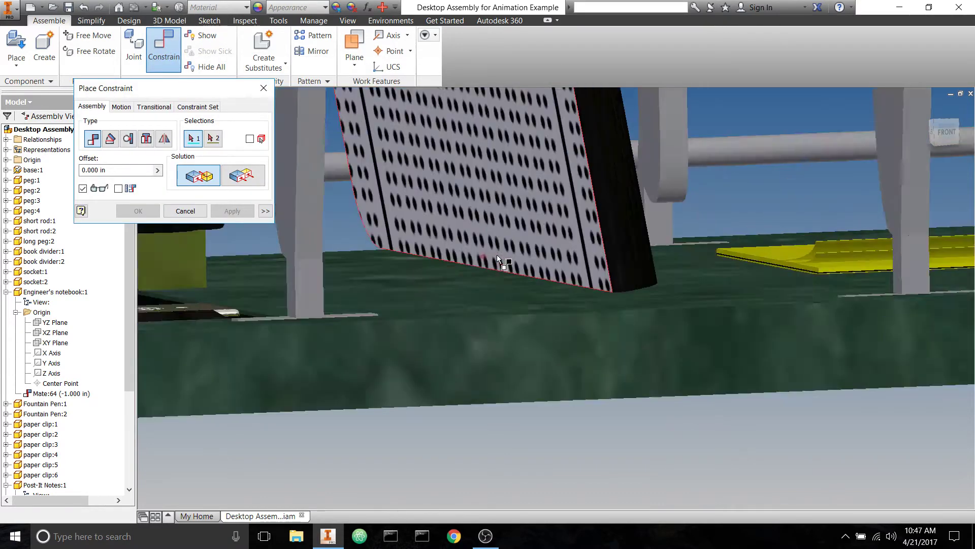
scroll(497, 264, "up", 2)
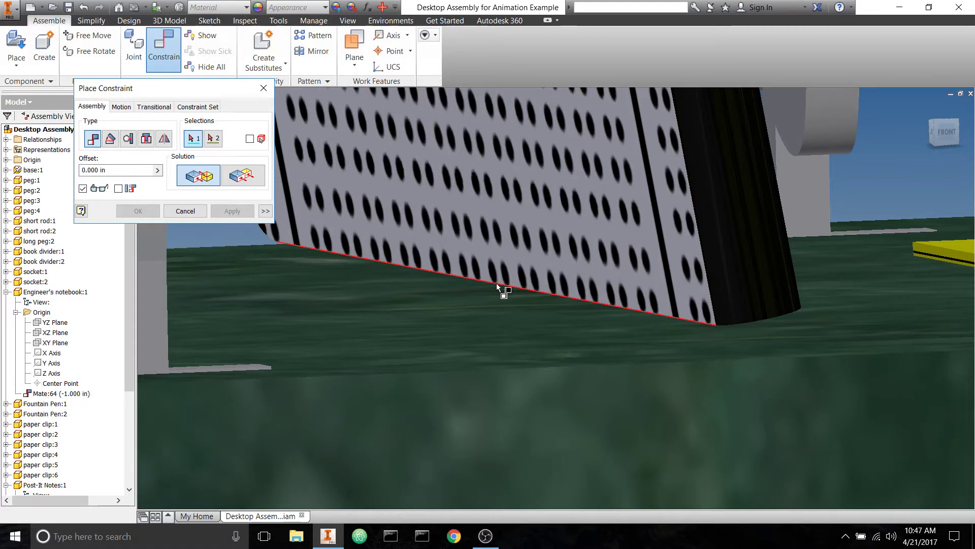
left_click(497, 285)
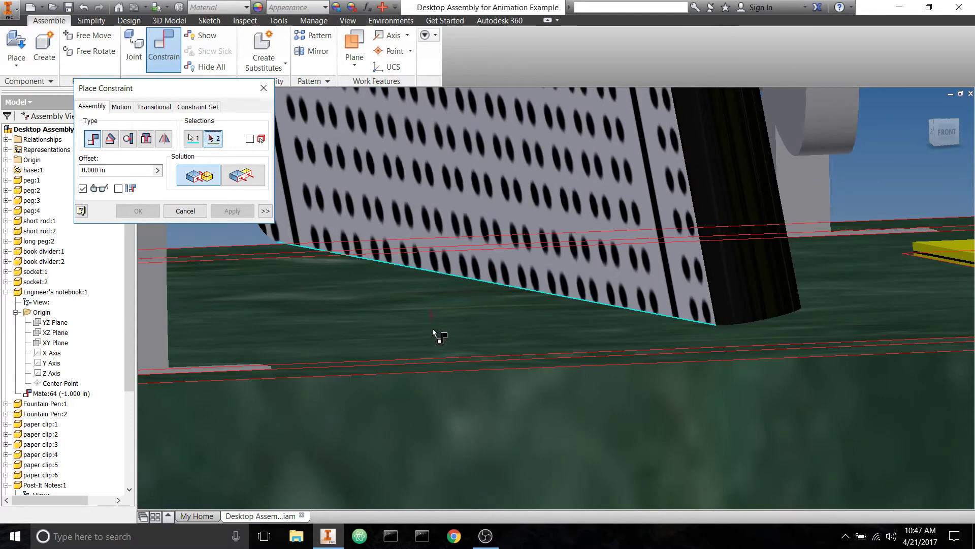
left_click(415, 313)
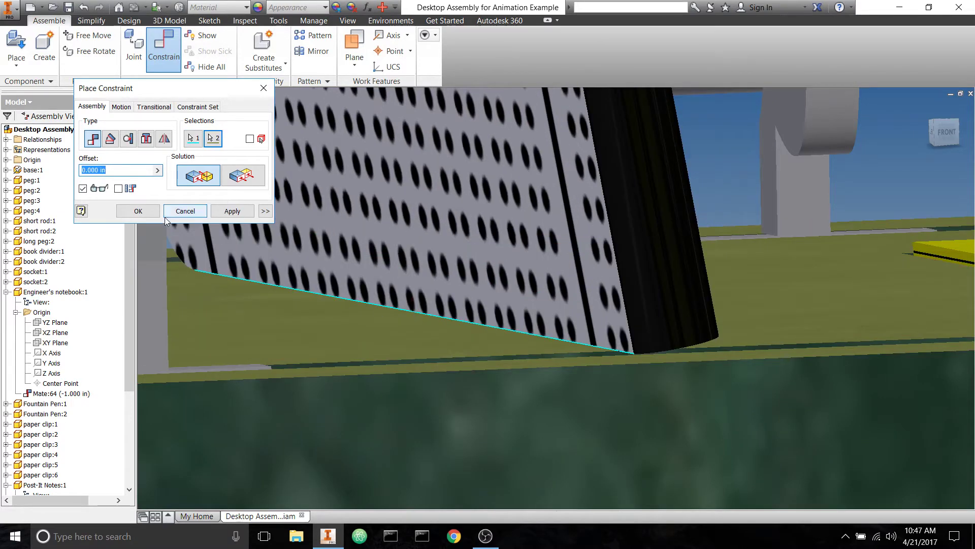
left_click(138, 211)
- Move the engineer's notebook between the book dividers to test its remaining freedom, and return to the home view
key("Home")
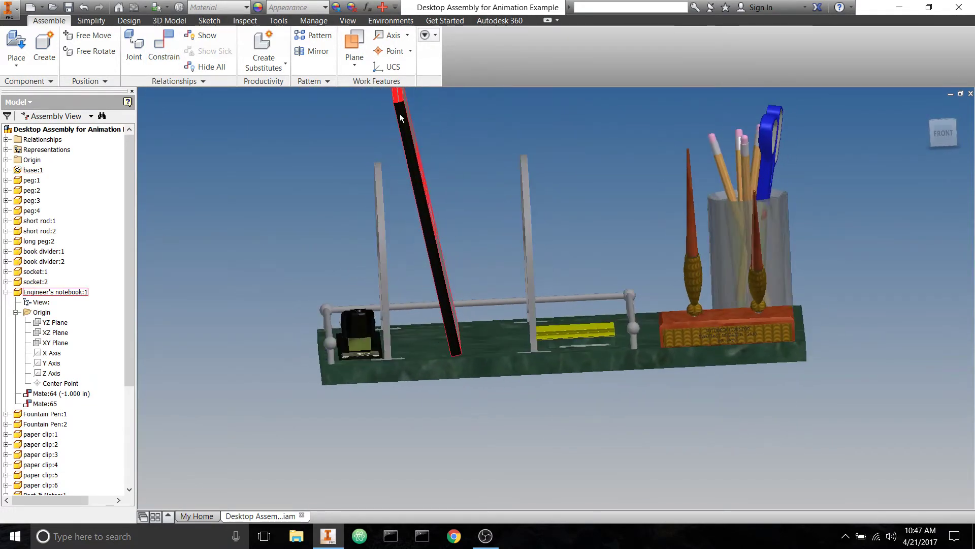
left_click(374, 164)
left_click_drag(375, 164, 409, 195)
left_click(508, 164)
key("F6")
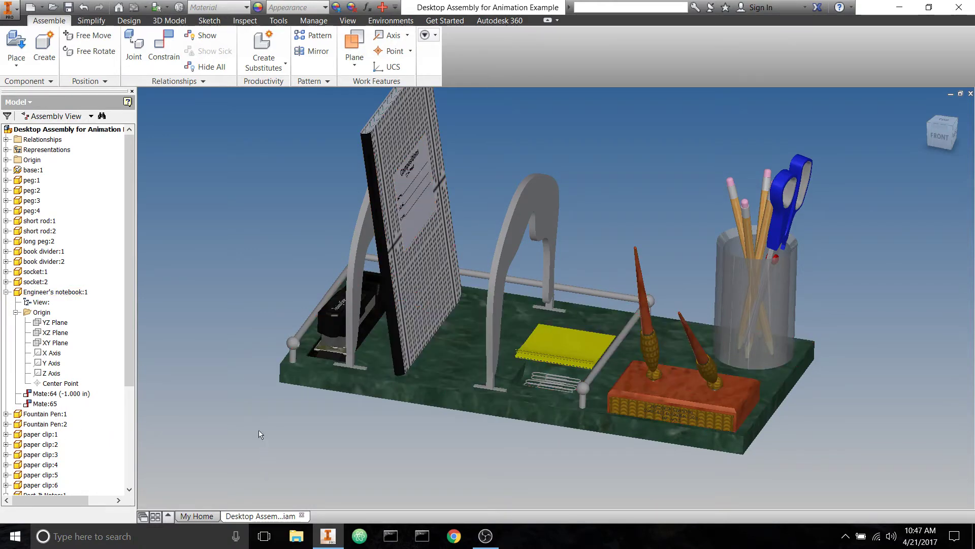
- Apply a directed angle constraint between the notebook's cover and the base's top face, using the predicted angle of 80.31 deg
left_click(167, 50)
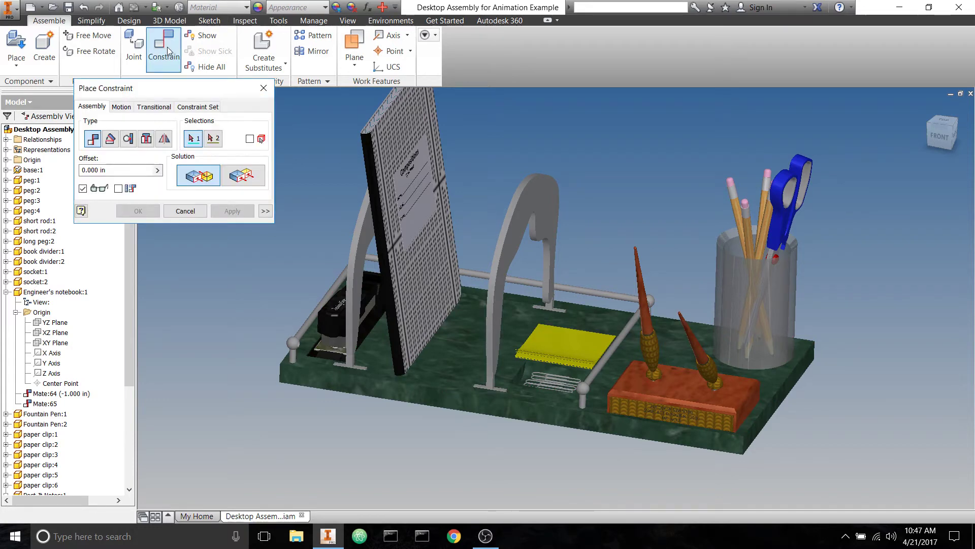
left_click(111, 138)
left_click(184, 175)
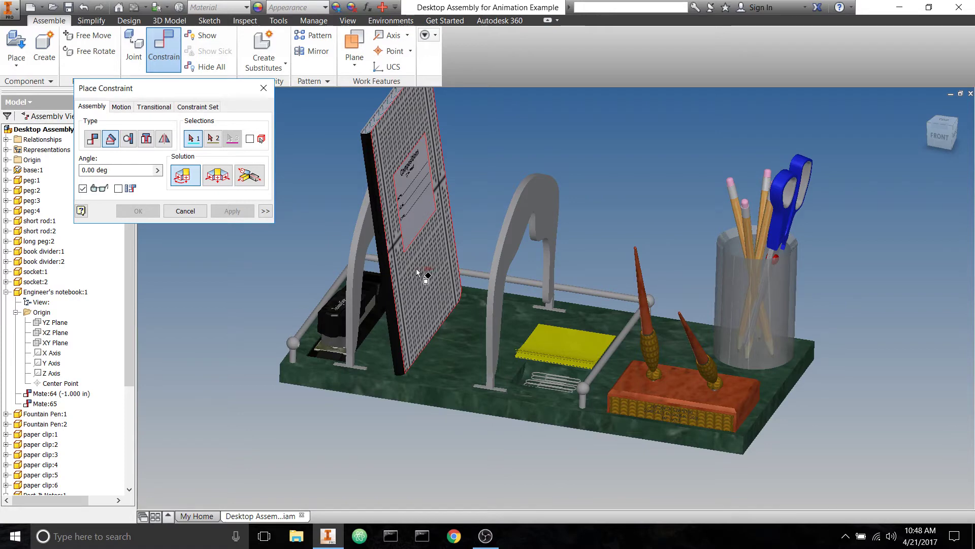
left_click(118, 189)
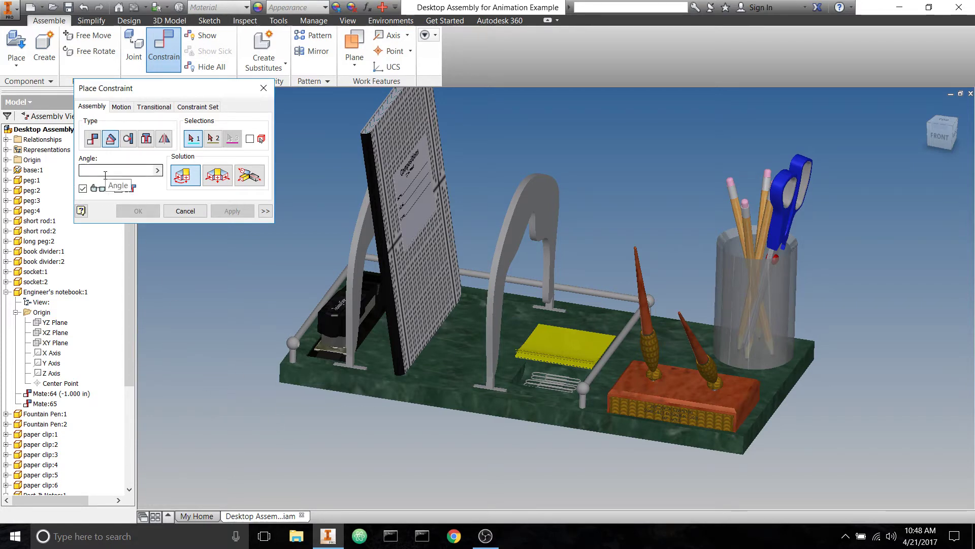
left_click(93, 139)
left_click(111, 138)
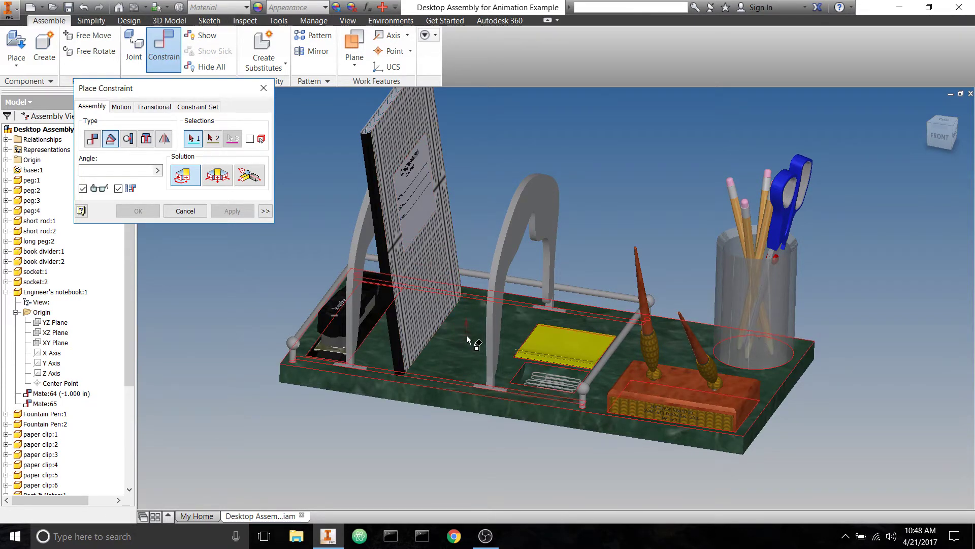
mouse_move(468, 340)
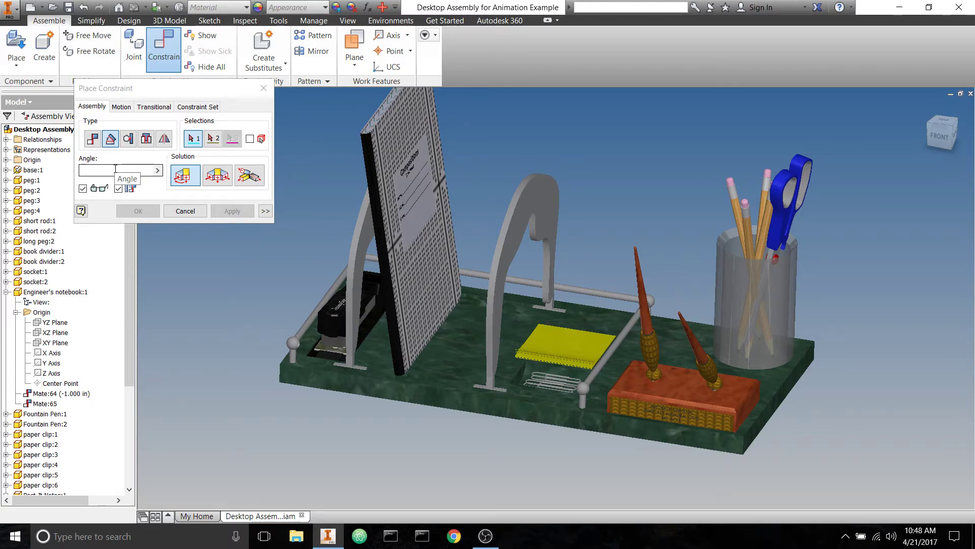
left_click(430, 273)
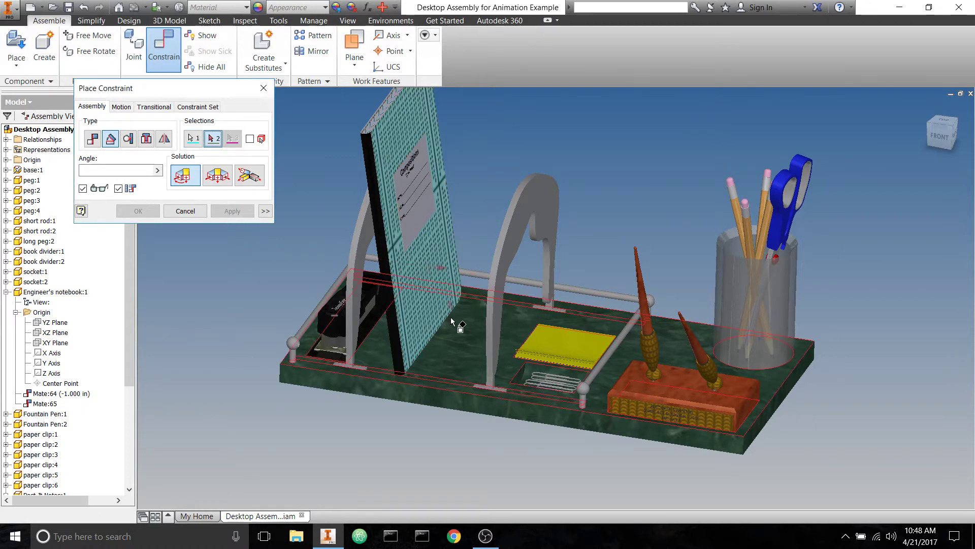
left_click(465, 338)
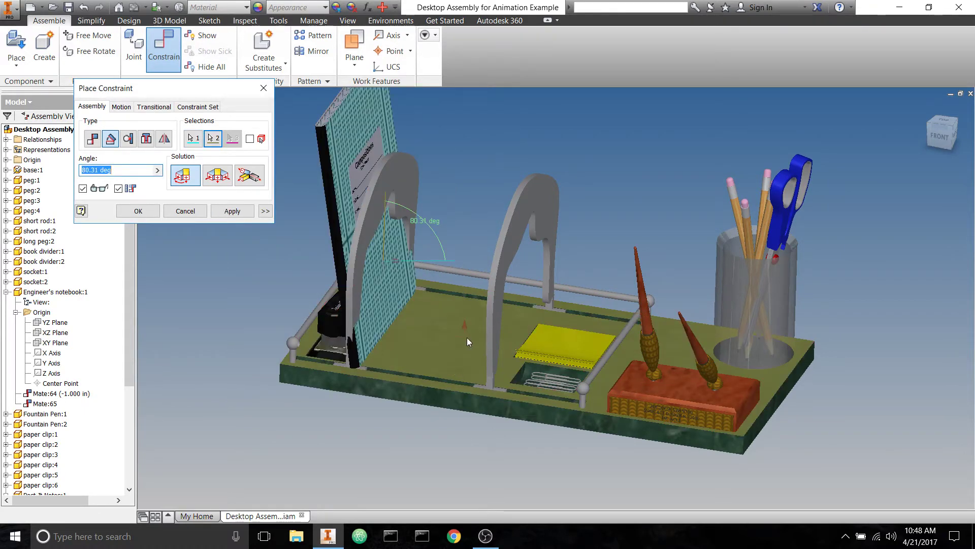
left_click(146, 213)
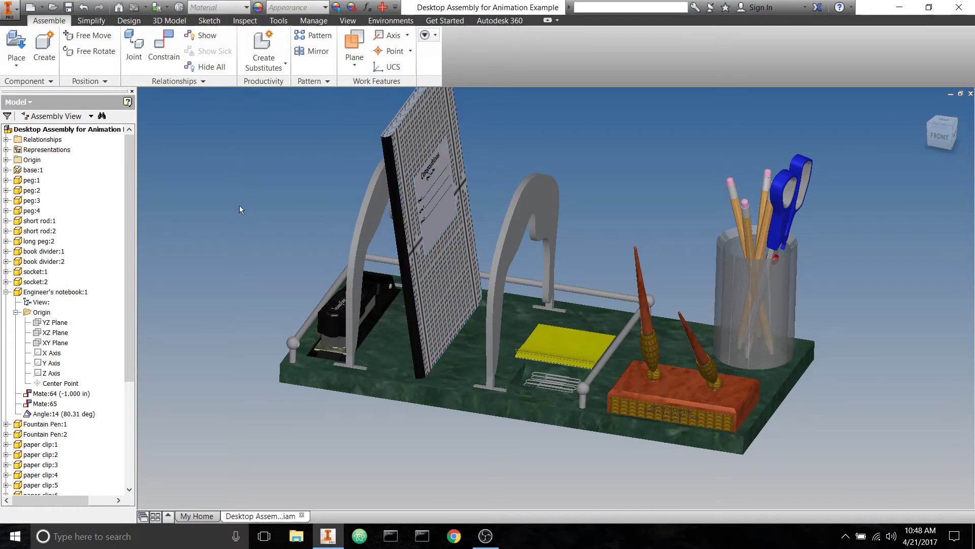
- Delete the 80.31 deg angle constraint from the engineer's notebook
right_click(57, 414)
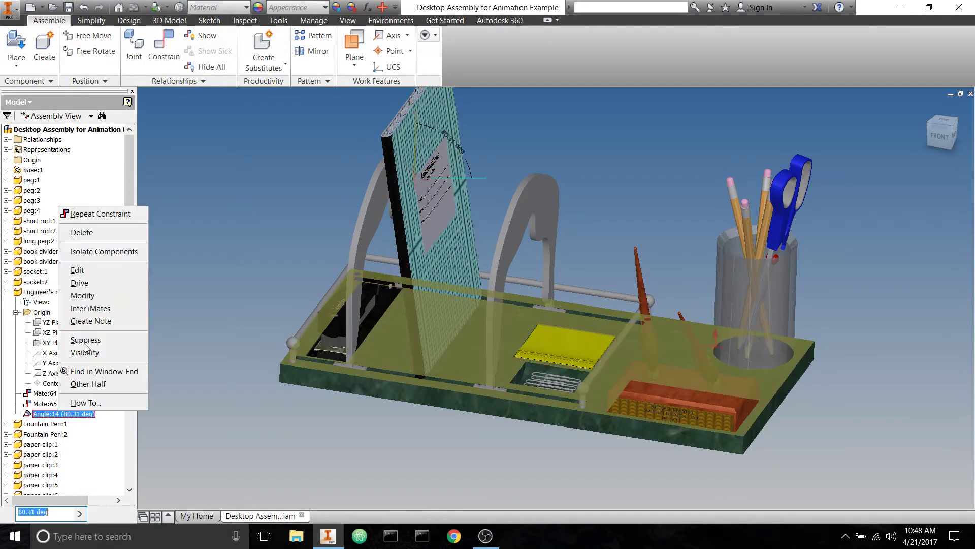
left_click(93, 235)
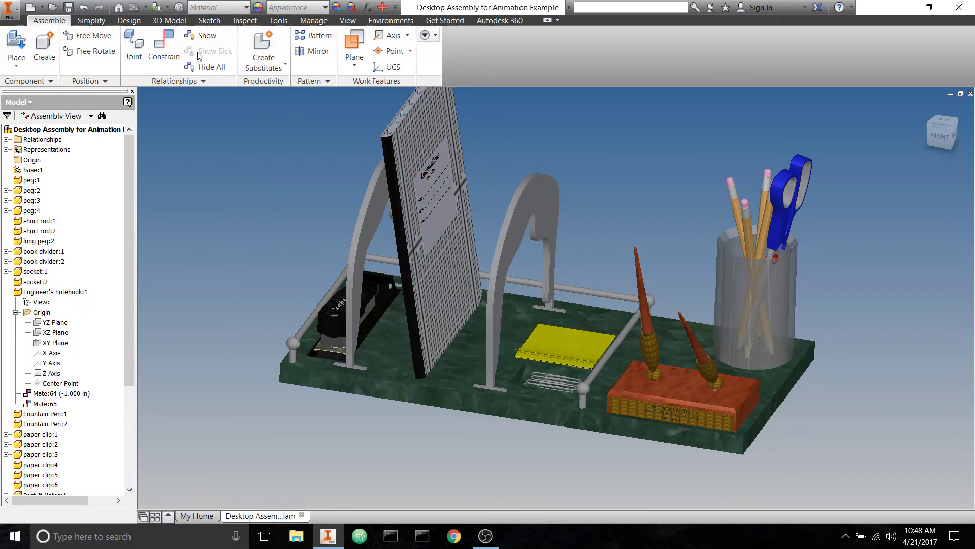
- Apply a 170.31 deg directed angle constraint between the notebook's cover and the base's end face near the stapler, and test the notebook's motion
left_click(164, 48)
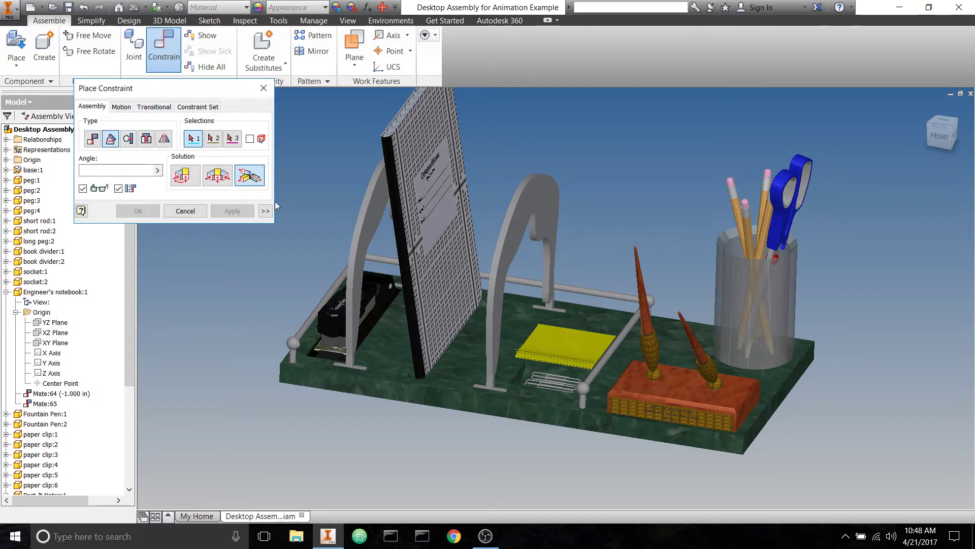
left_click(443, 269)
left_click(185, 176)
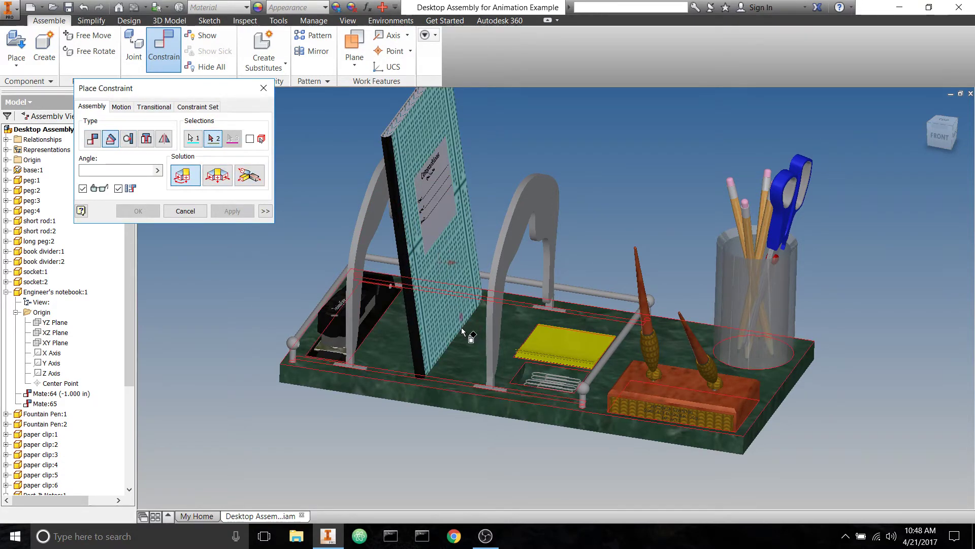
left_click(432, 351)
middle_click_drag(432, 350, 284, 333, "shift")
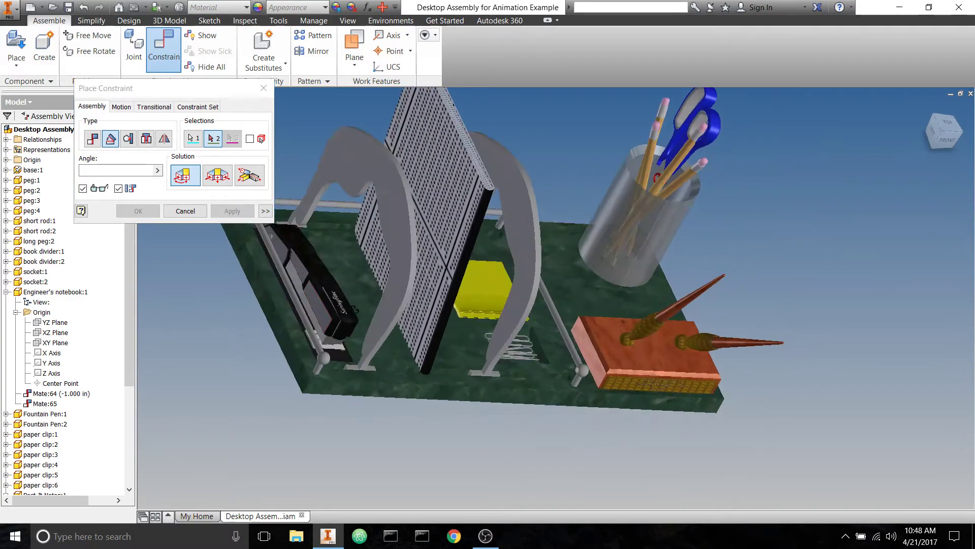
mouse_move(364, 410)
middle_mouse_down("shift")
mouse_move(371, 420)
mouse_move(373, 409)
middle_mouse_up("shift")
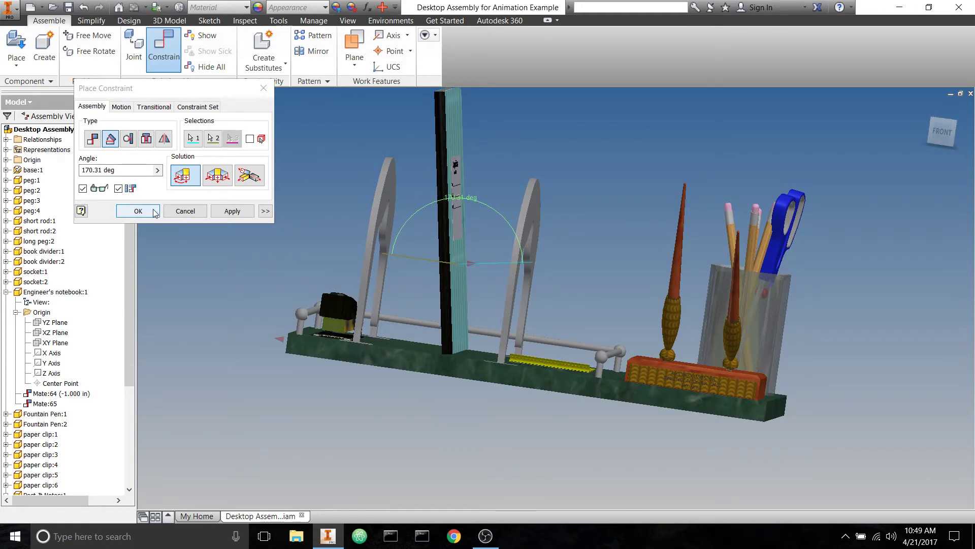
left_click(138, 211)
middle_click_drag(189, 227, 397, 295, "shift")
left_click_drag(425, 284, 345, 117)
- Open the Inventor Studio animation timeline and set the animation time to 4.6 s
left_click(390, 20)
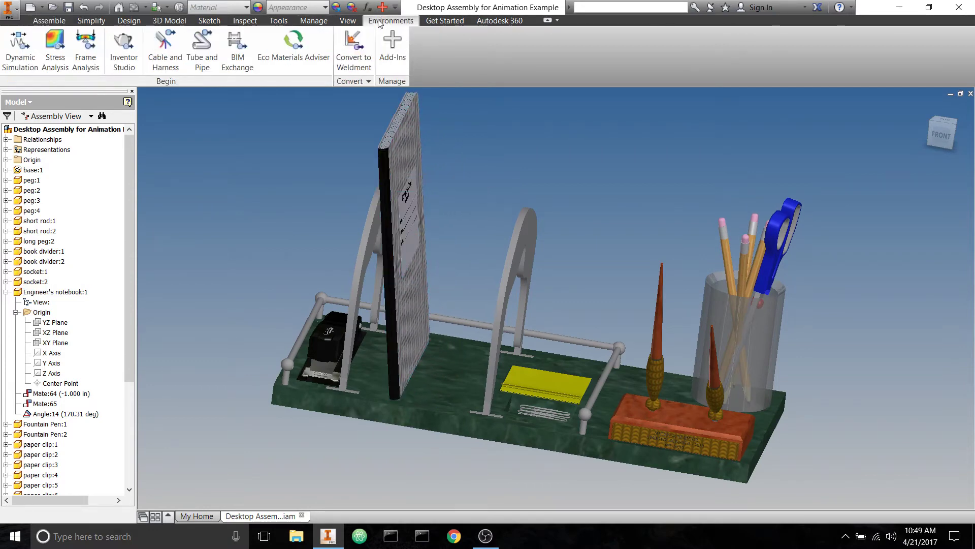
left_click(124, 51)
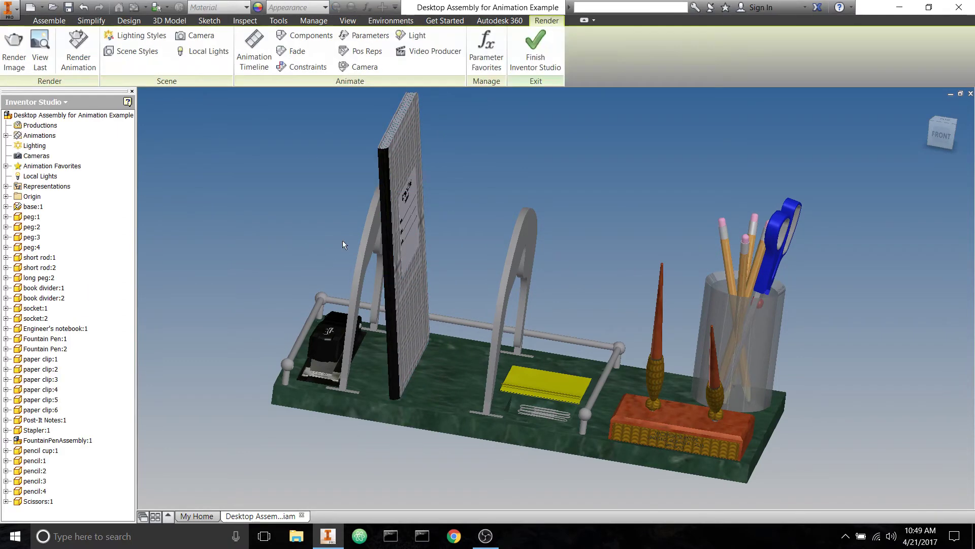
left_click(254, 48)
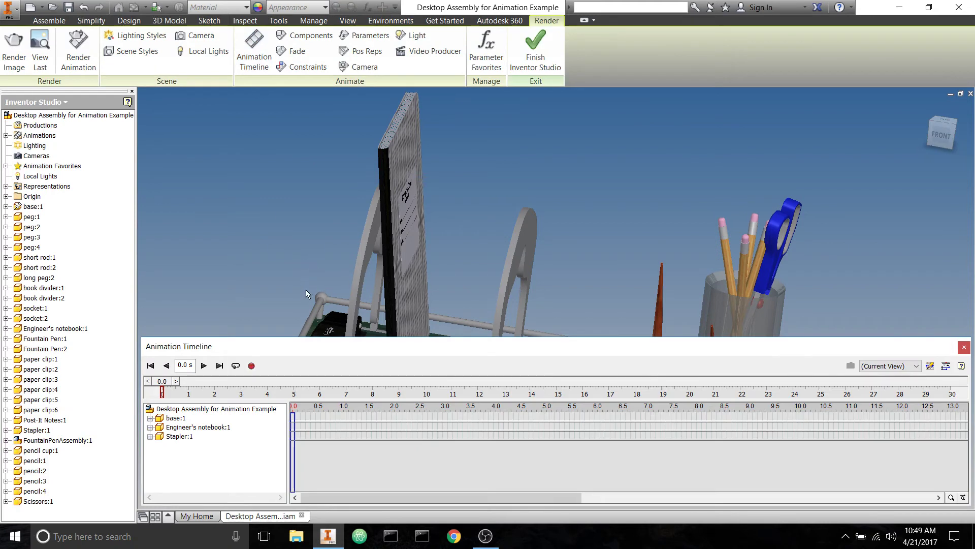
scroll(305, 290, "down", 3)
middle_click_drag(330, 216, 392, 176)
left_click(177, 381)
left_click_drag(177, 381, 292, 420)
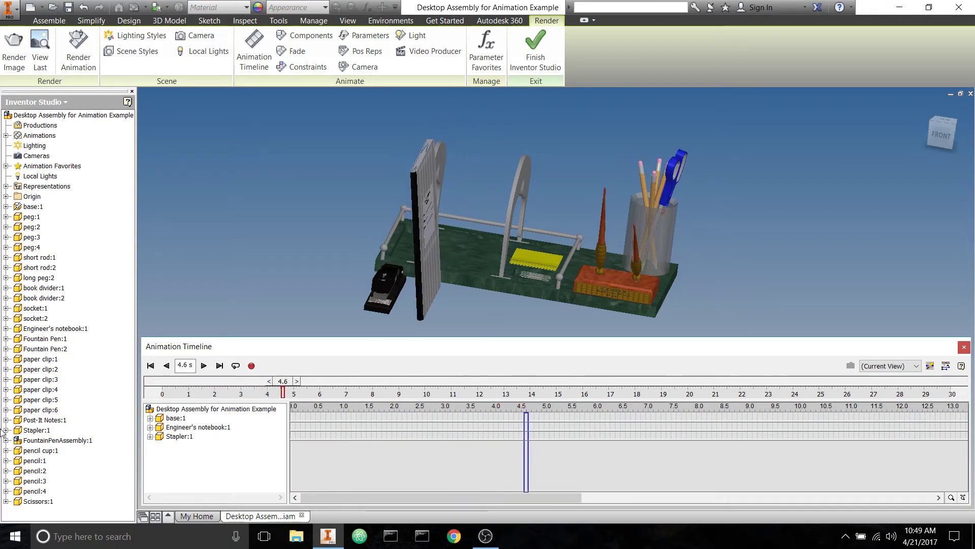
- Animate the notebook's Angle:14 constraint to an end angle of 0 deg at 4.6 s
left_click(6, 328)
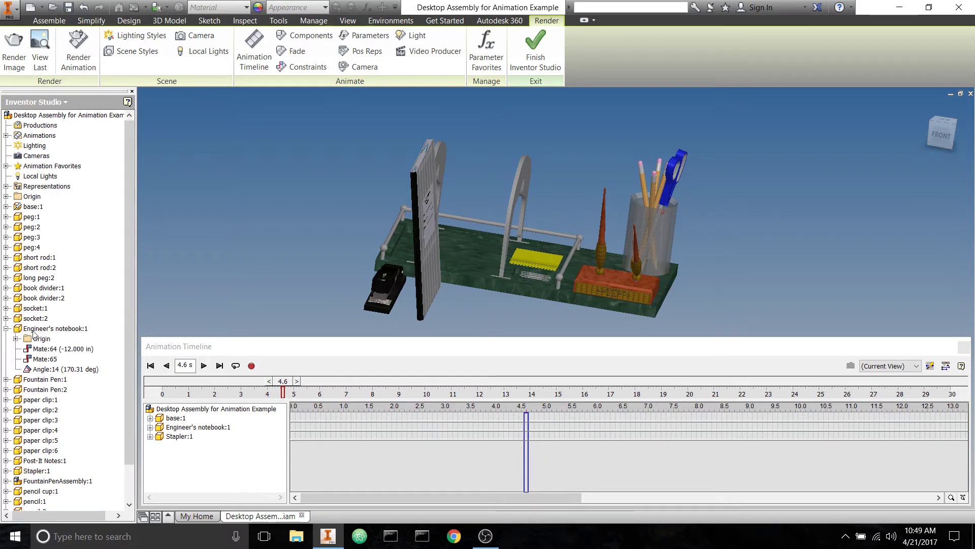
left_click(79, 371)
right_click(79, 371)
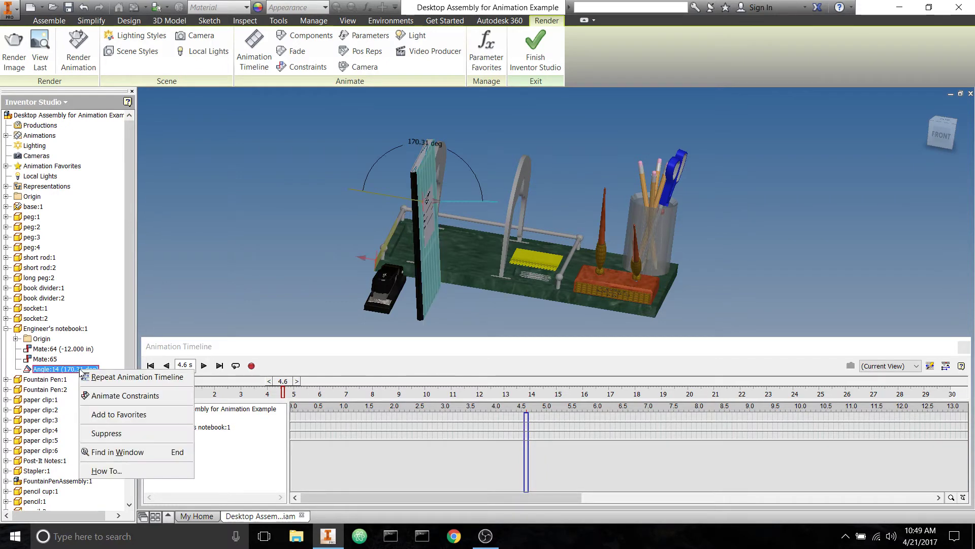
left_click(113, 397)
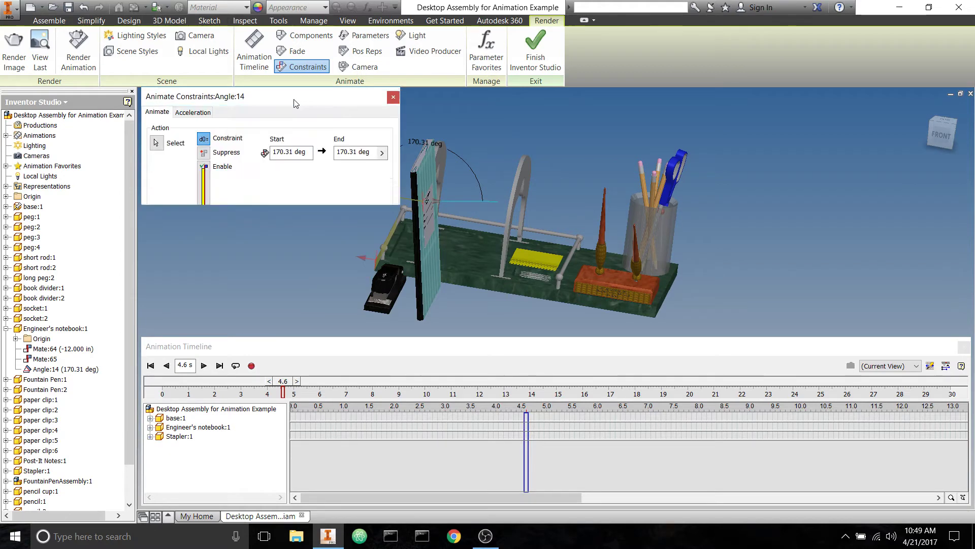
left_click(367, 154)
type("0")
left_click(270, 264)
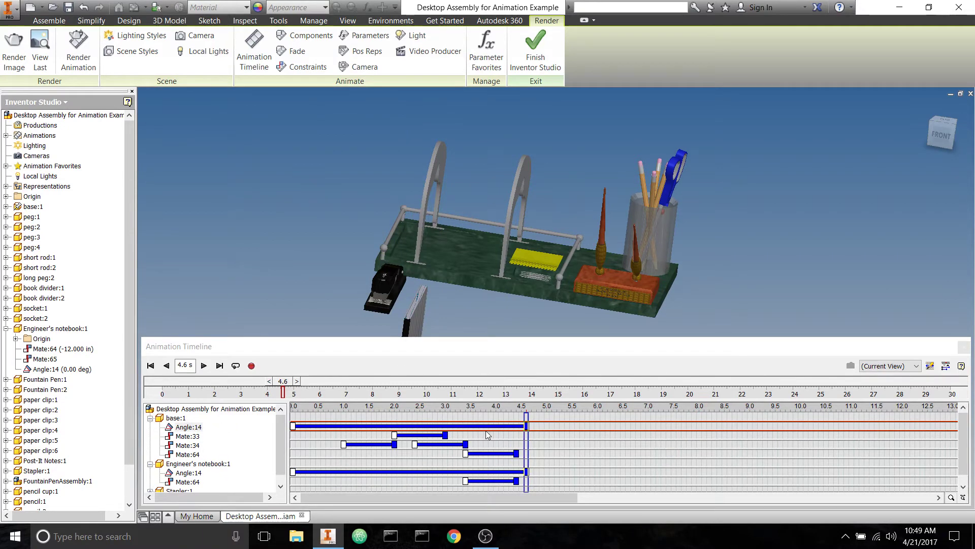
- Edit the Angle:14 animation action to end at 90 deg
right_click(486, 426)
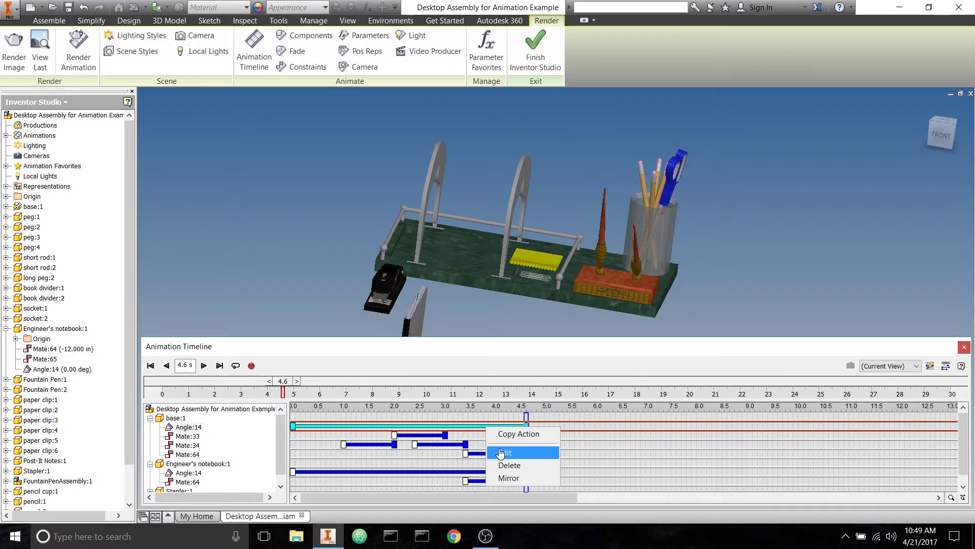
left_click(501, 450)
type("90")
left_click(274, 266)
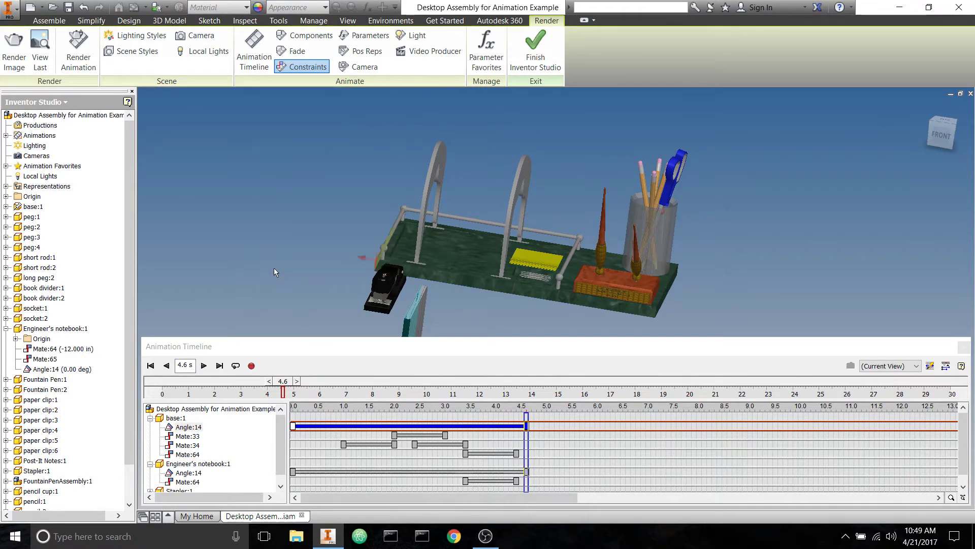
- Make the Angle:14 action start at about 3.4 s and extend the notebook's Mate:64 action to end at 4.6 s
left_click_drag(293, 426, 480, 427)
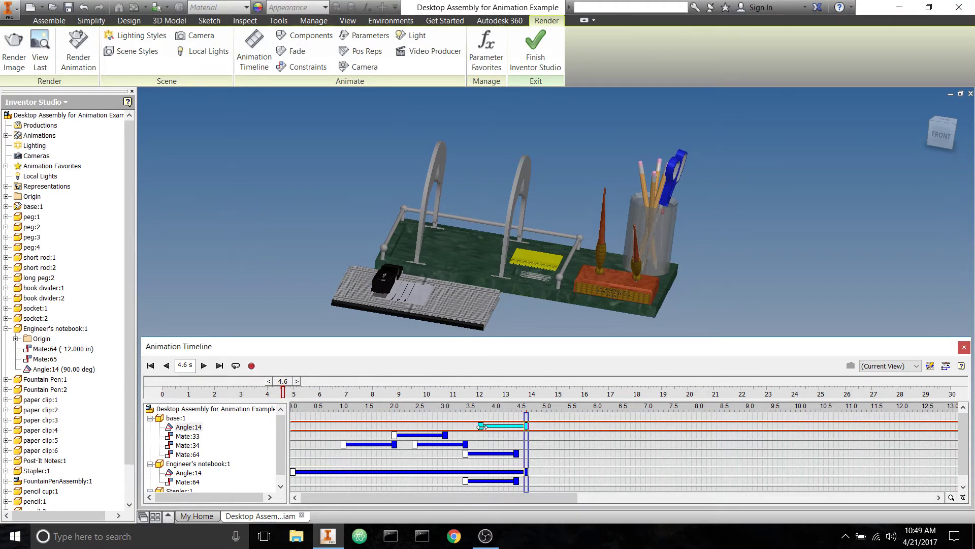
left_click_drag(293, 471, 478, 473)
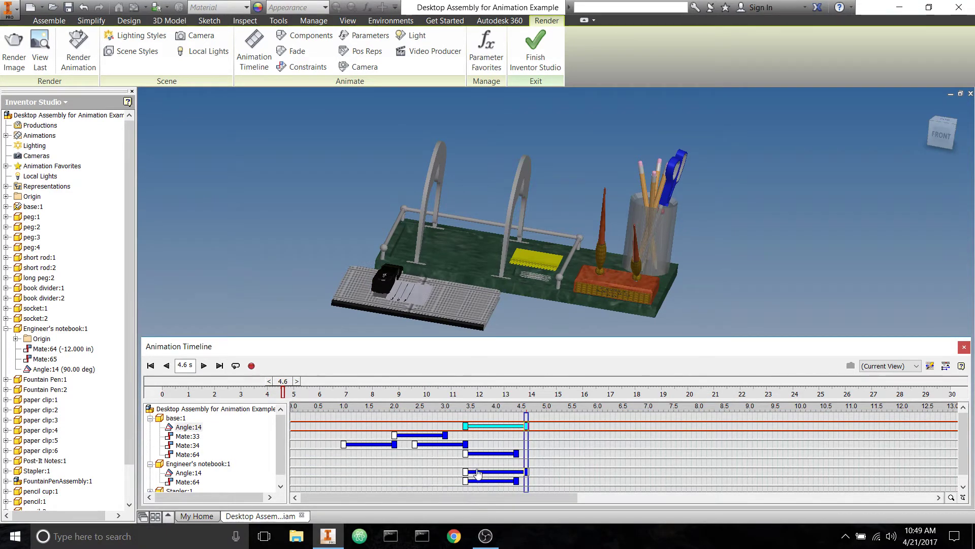
left_click(150, 418)
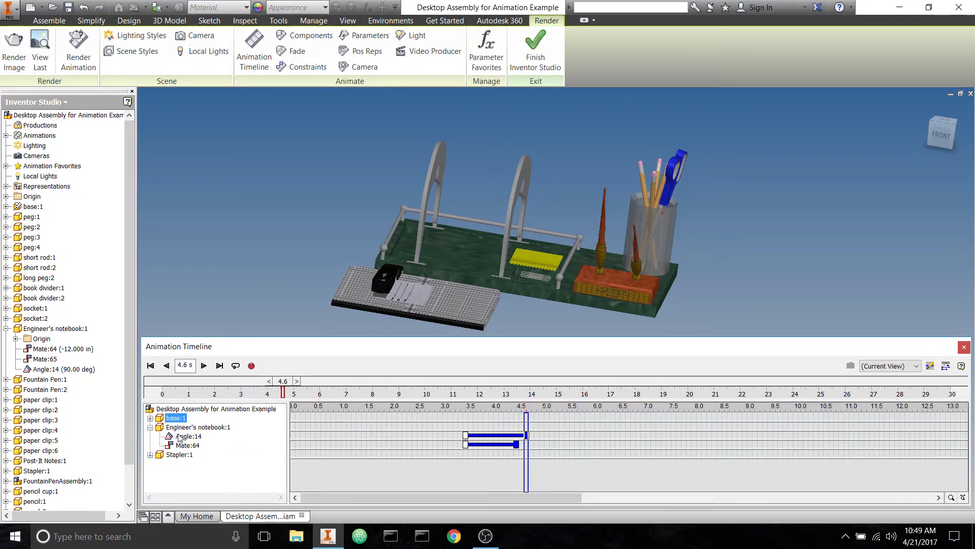
left_click_drag(516, 445, 527, 445)
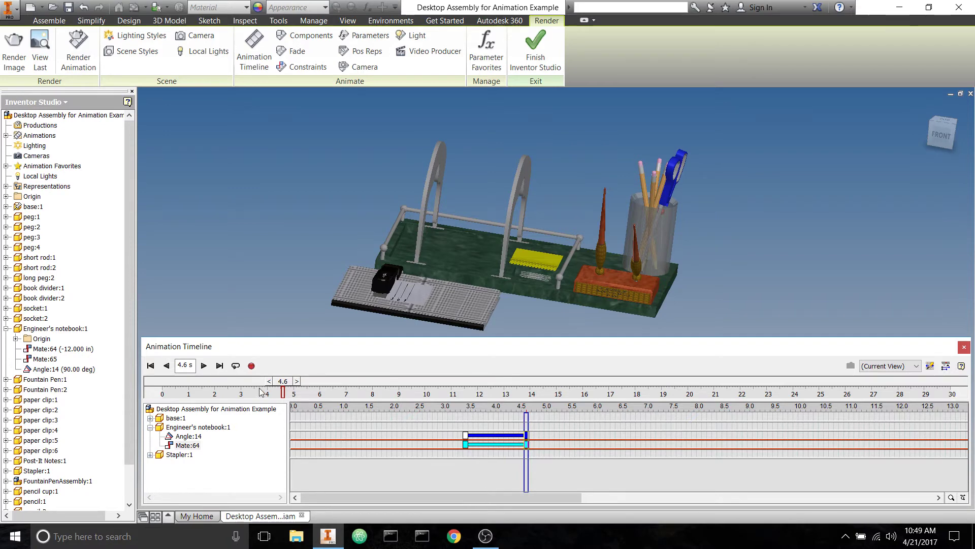
- Reschedule the notebook's Mate:64 action to about 1.0–2.2 s and its Angle:14 action to directly follow, at about 2.2–3.4 s
left_click_drag(284, 385, 270, 392)
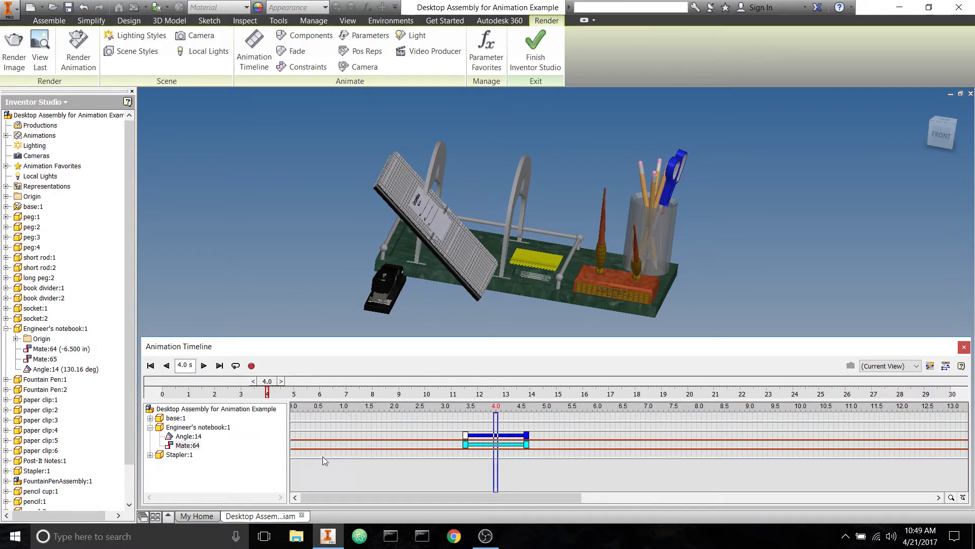
left_click_drag(484, 439, 541, 437)
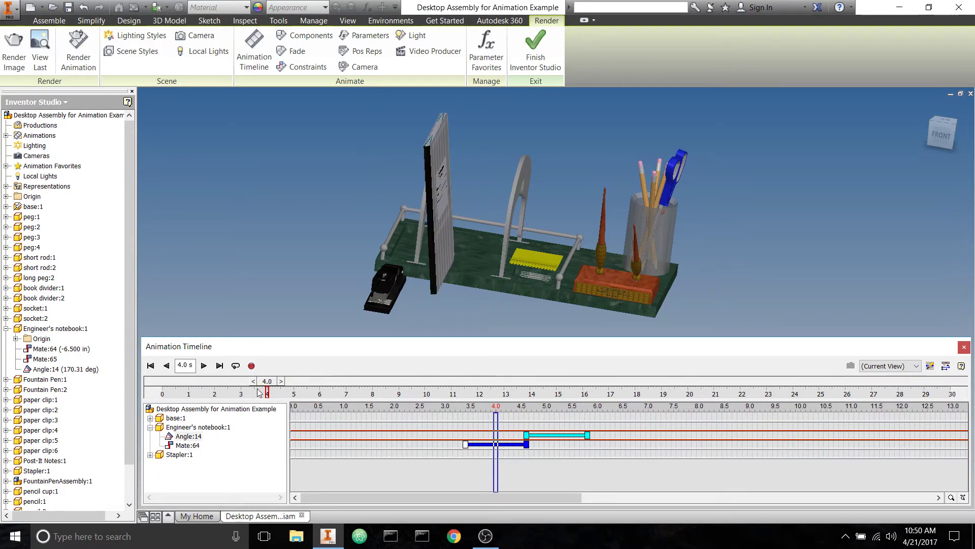
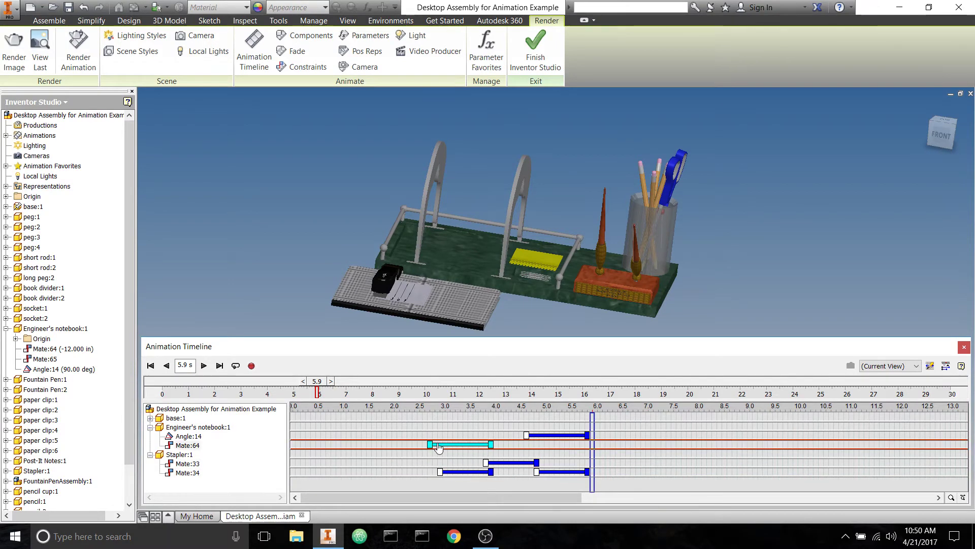
left_click_drag(548, 436, 426, 438)
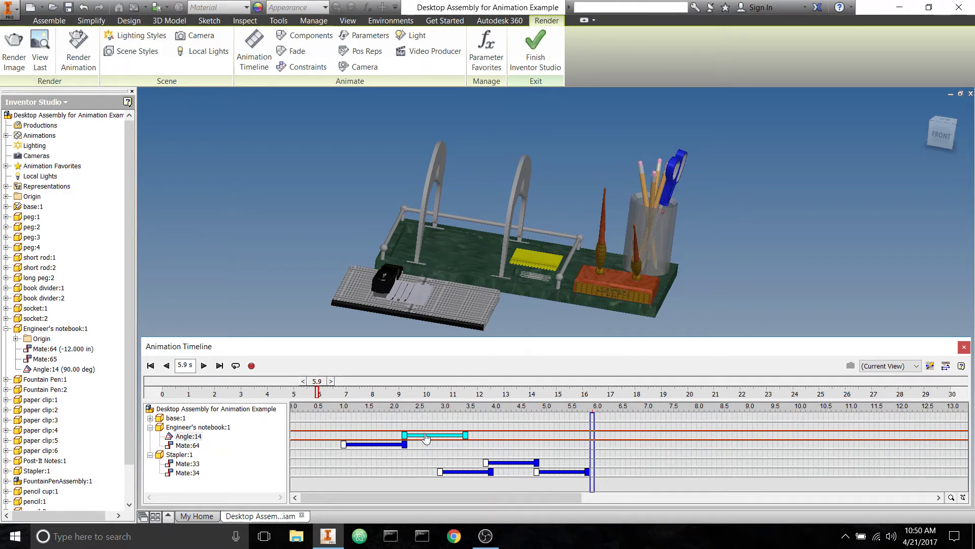
- Play the animation in reverse and scrub through it to check the notebook's motion and the stapler's two Mate:34 actions
left_click(167, 366)
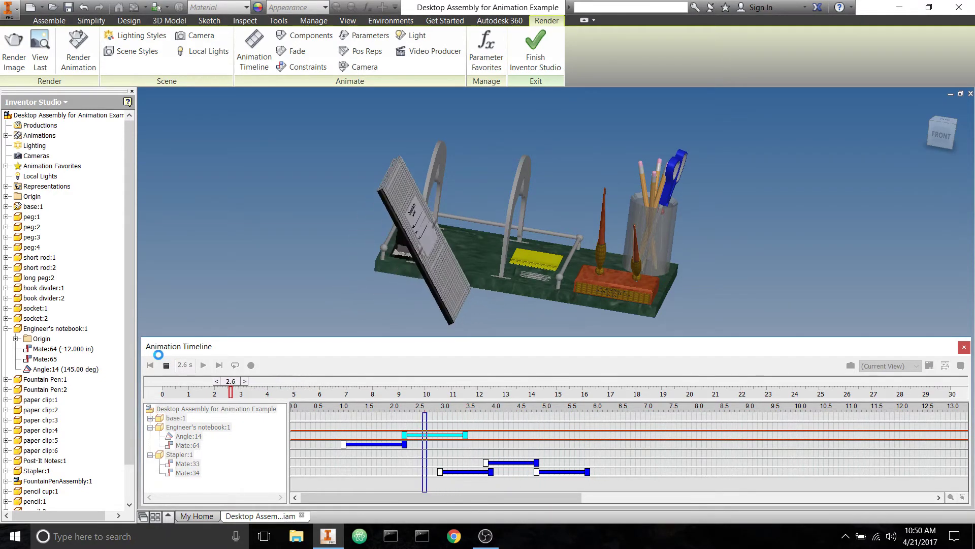
left_click(167, 365)
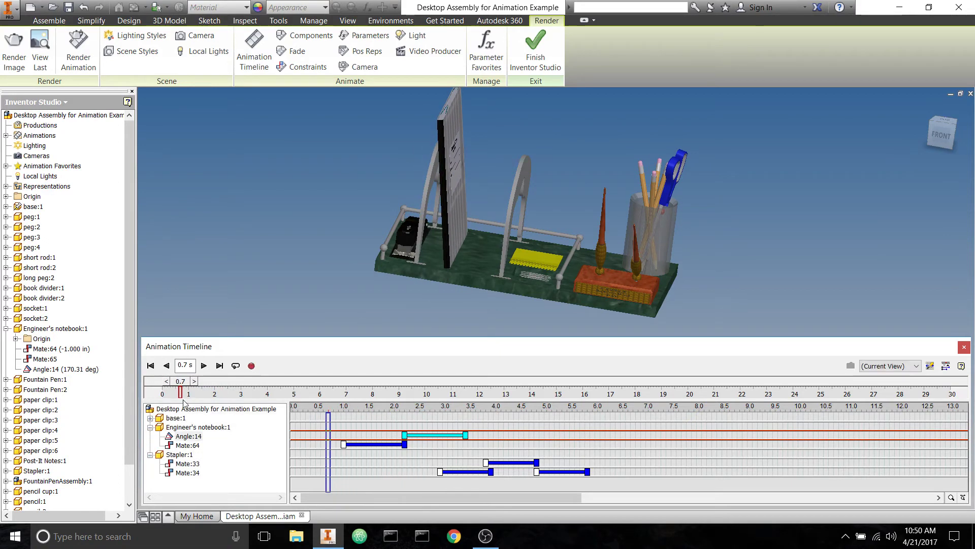
left_click_drag(185, 388, 319, 427)
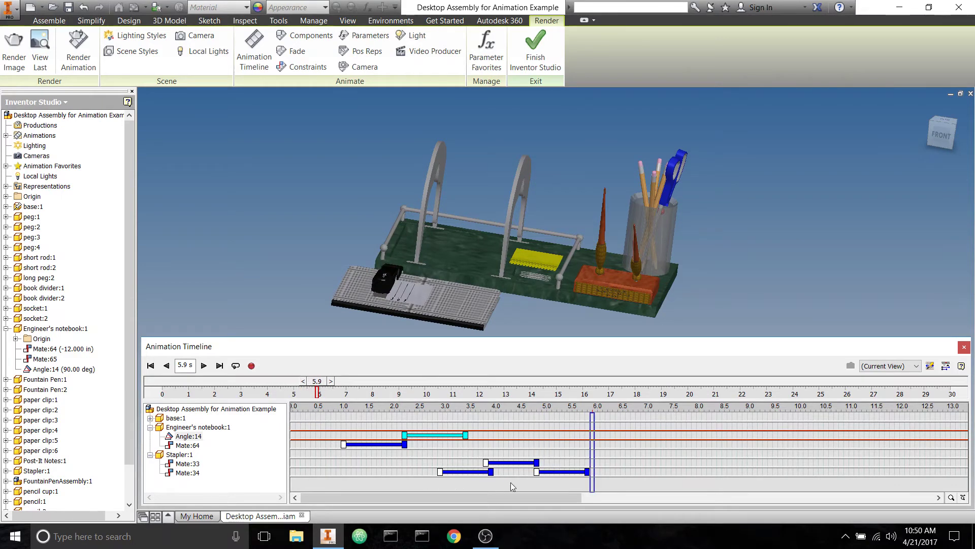
left_click(562, 473)
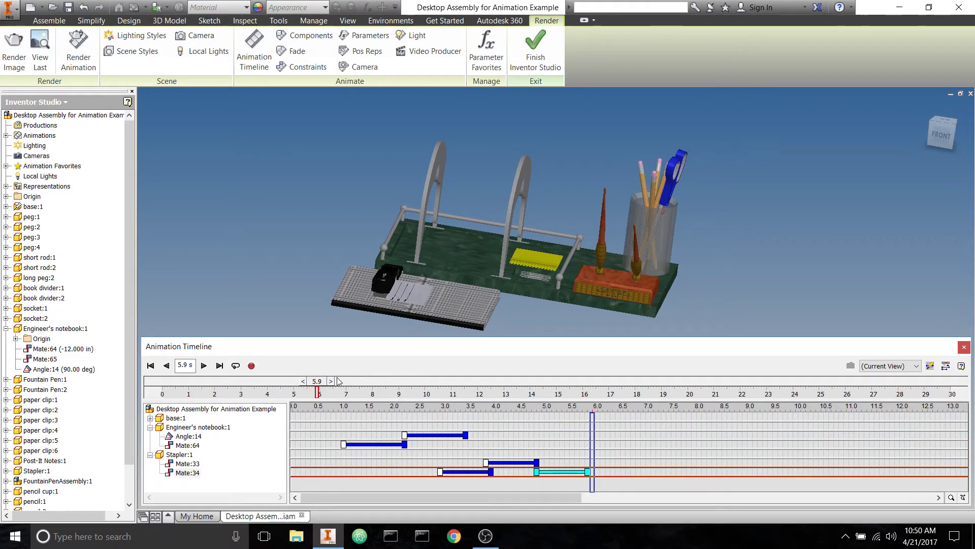
left_click_drag(318, 384, 310, 385)
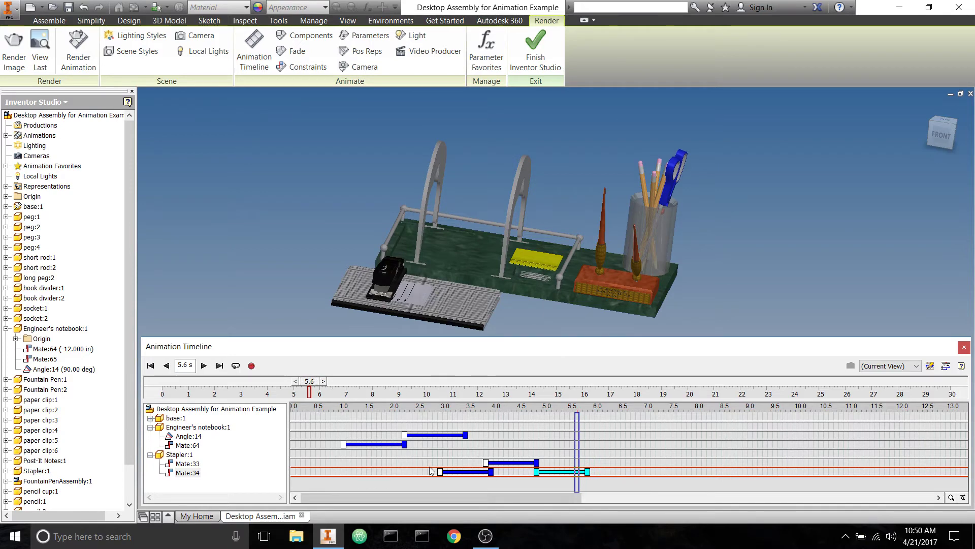
left_click(467, 473)
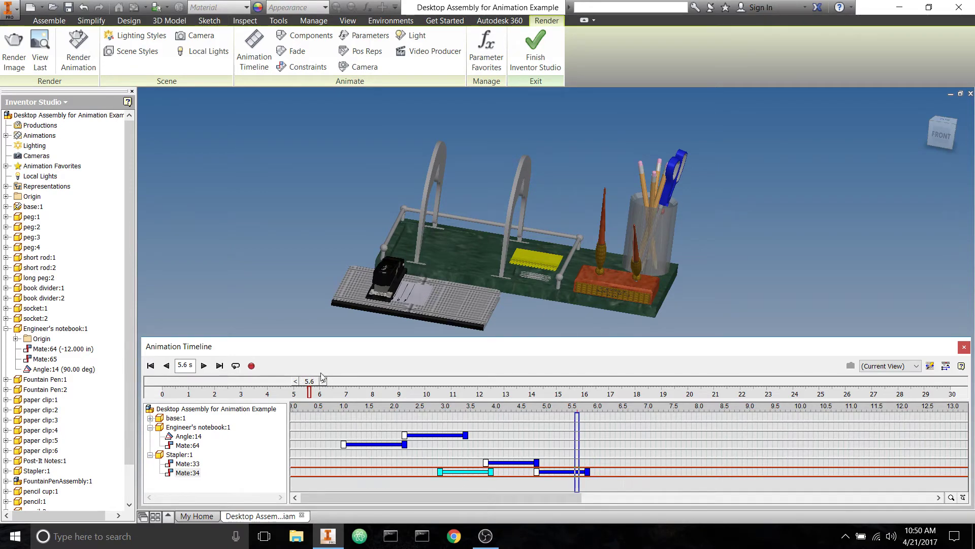
left_click_drag(315, 382, 281, 379)
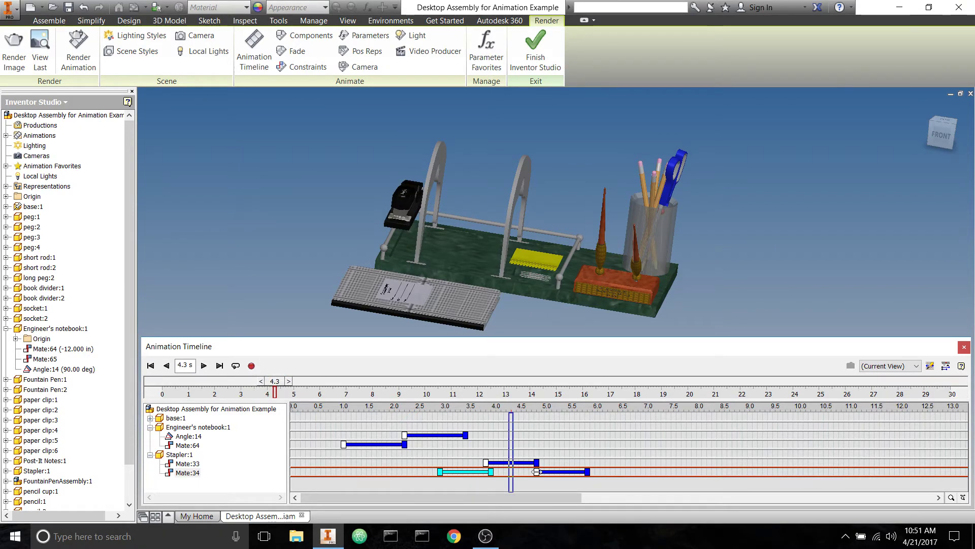
- Edit the stapler's second Mate:34 animation action to end at 1 in
right_click(558, 475)
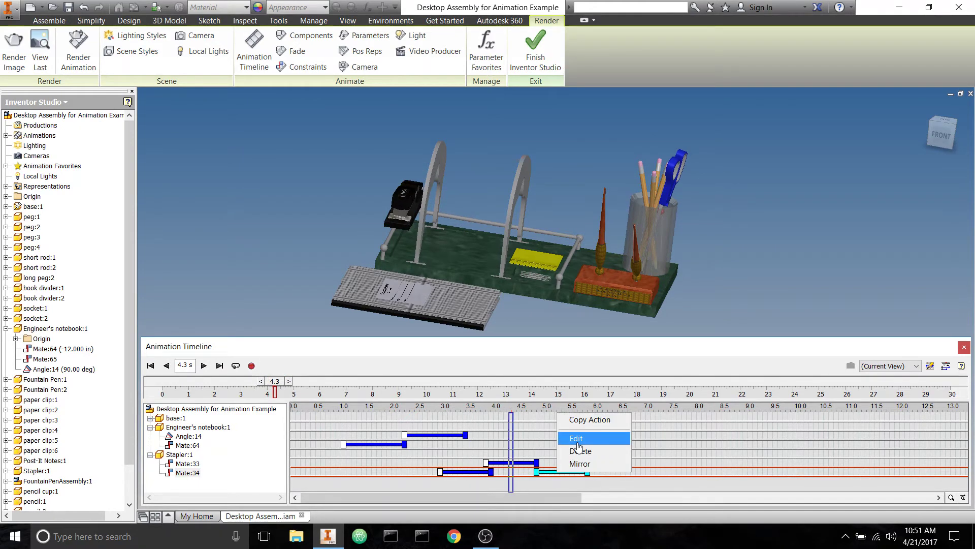
left_click(578, 440)
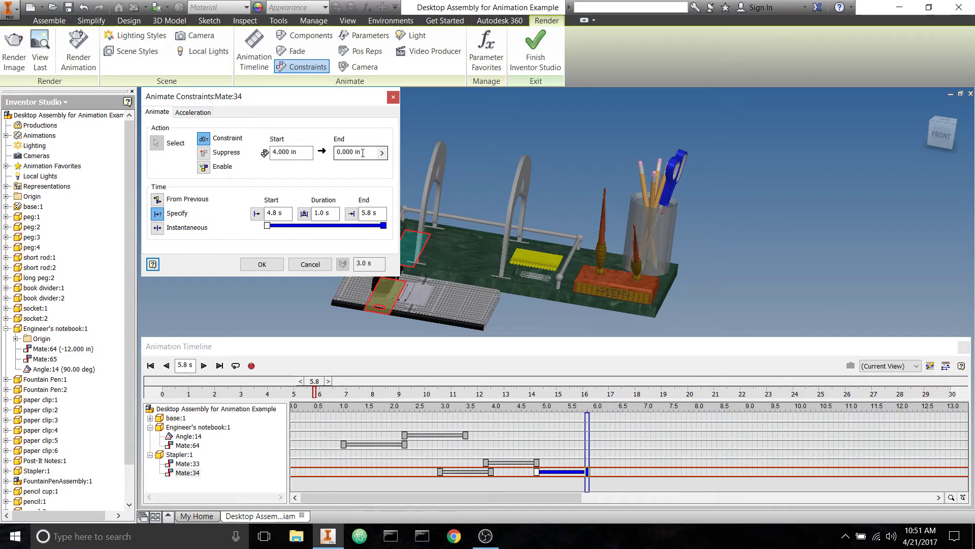
left_click(360, 152)
type("1")
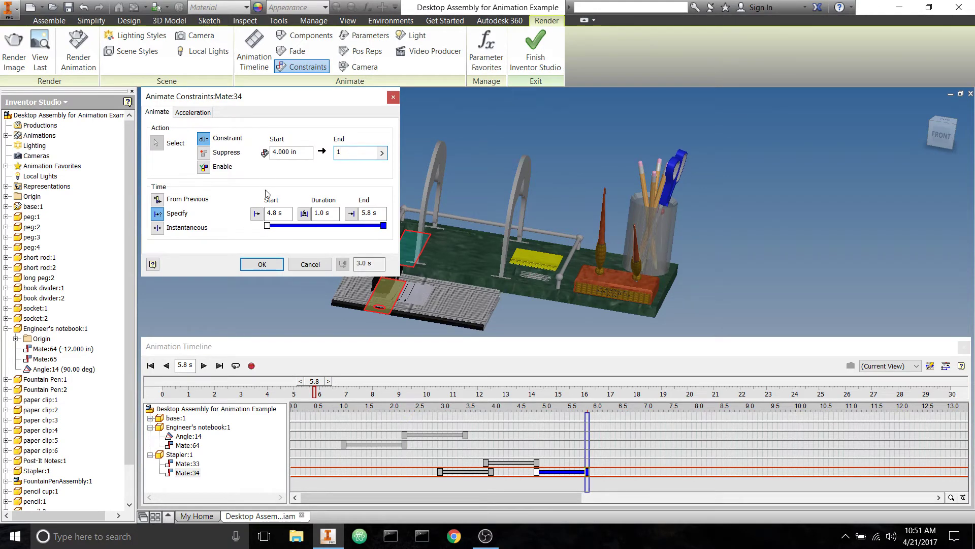
left_click(265, 266)
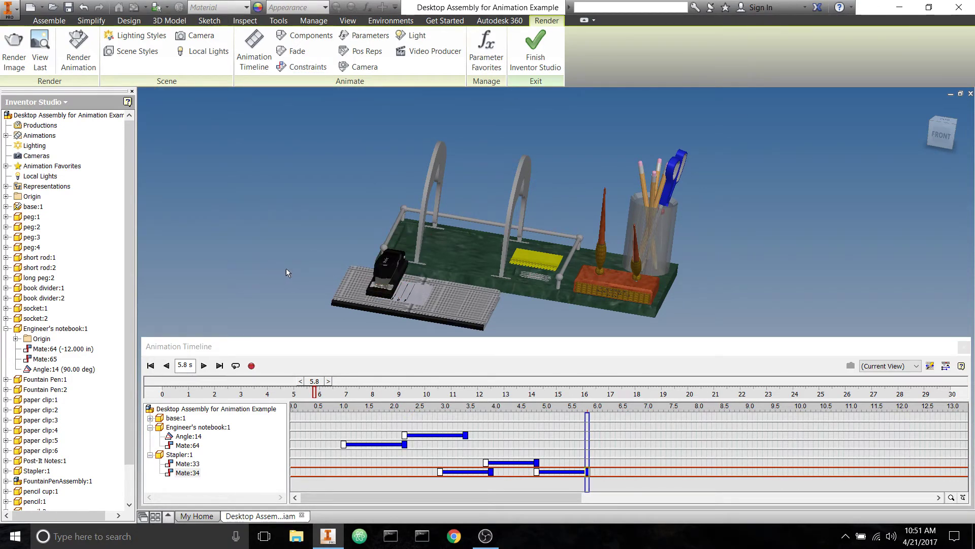
- Check the stapler's placement on the notebook, play the animation in reverse to 0.0 s, and finish Inventor Studio
middle_click_drag(311, 261, 440, 257, "shift")
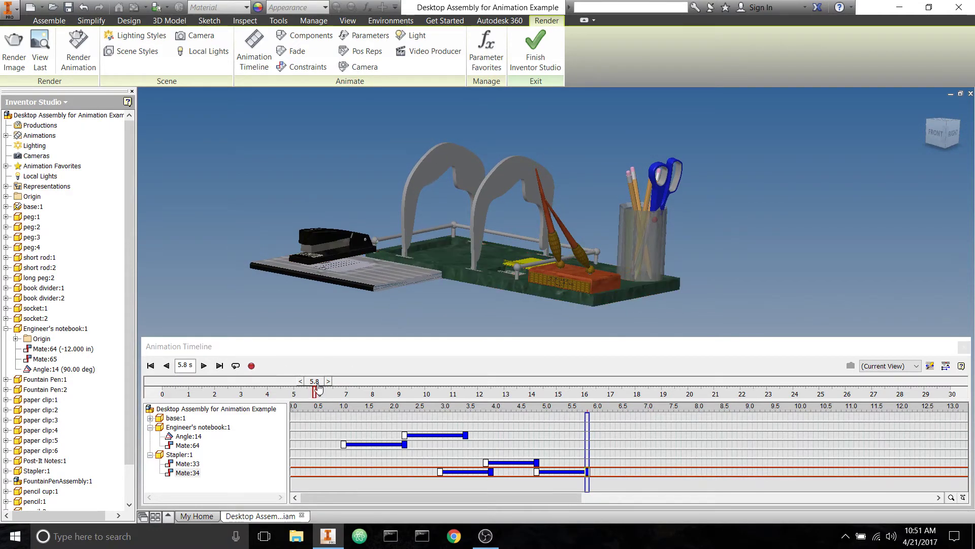
left_click_drag(319, 388, 323, 390)
left_click(166, 366)
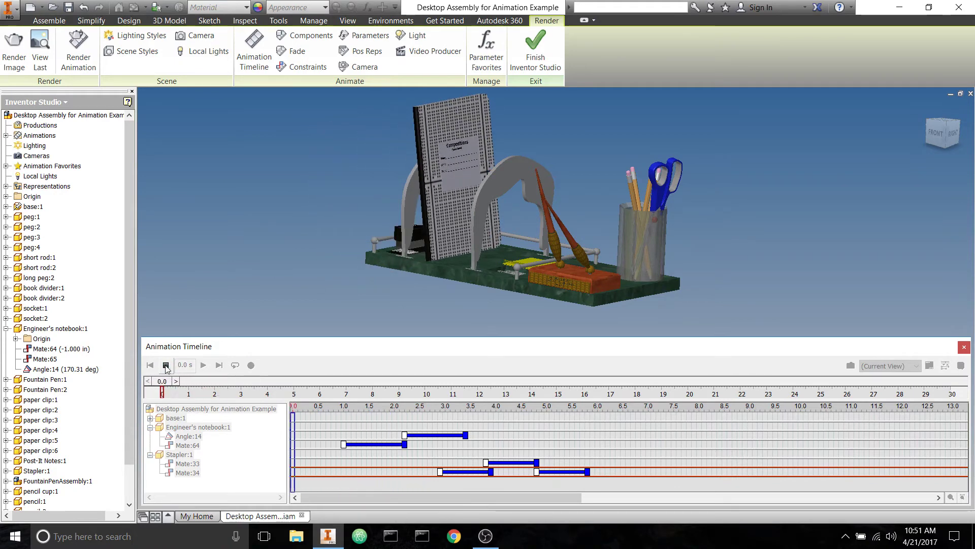
middle_click_drag(251, 279, 280, 275, "shift")
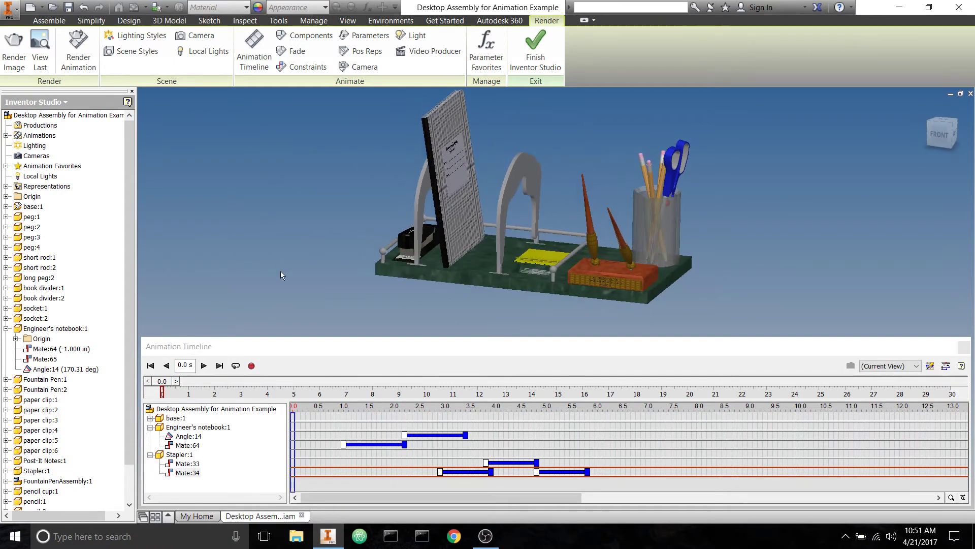
left_click(535, 50)
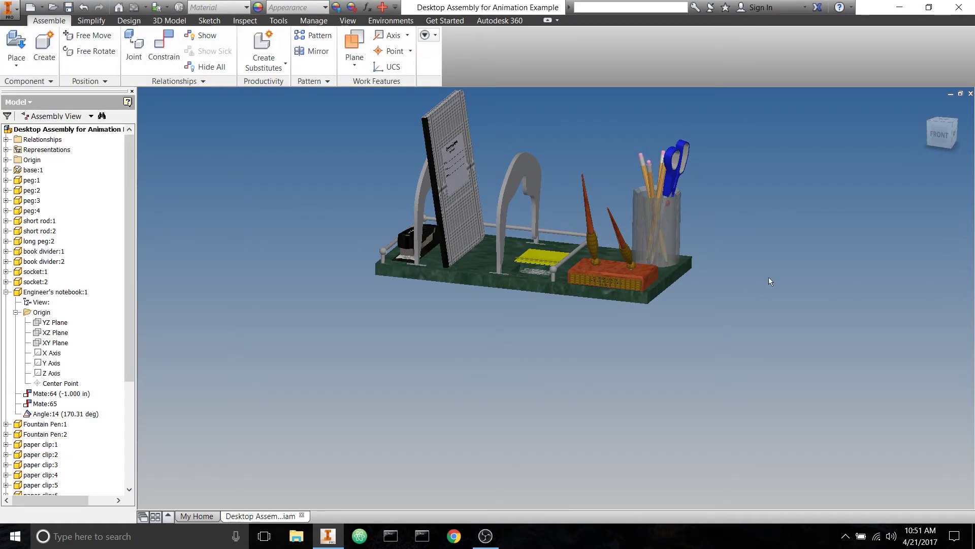
- Turn off the visibility of the scissors, the pencil cup and every pencil except pencil:1
scroll(751, 227, "up", 4)
middle_click_drag(751, 227, 795, 408)
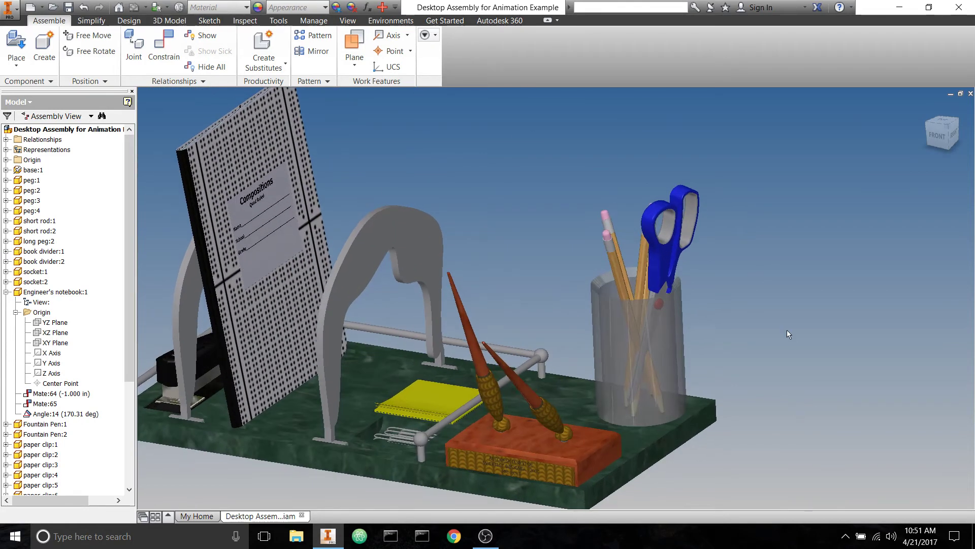
left_click(669, 213)
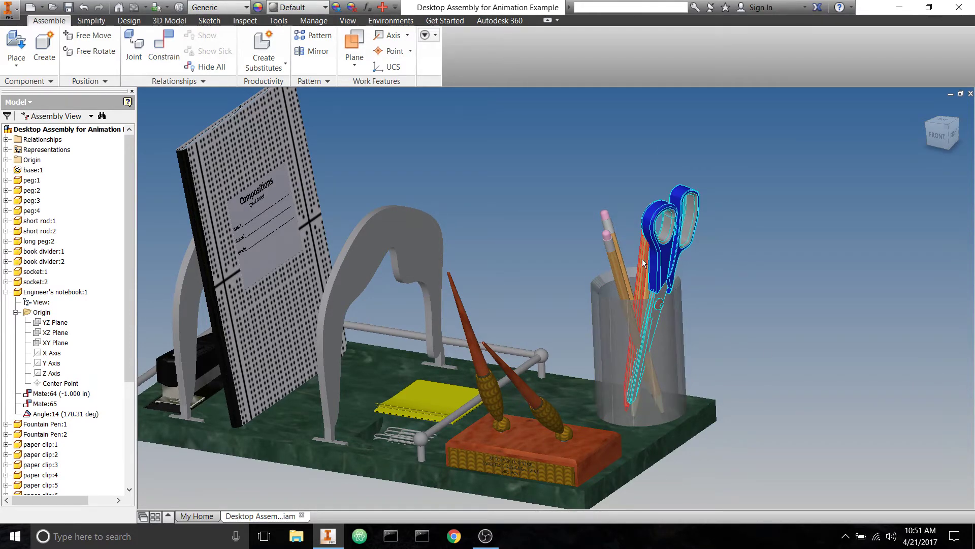
left_click(634, 288, "ctrl")
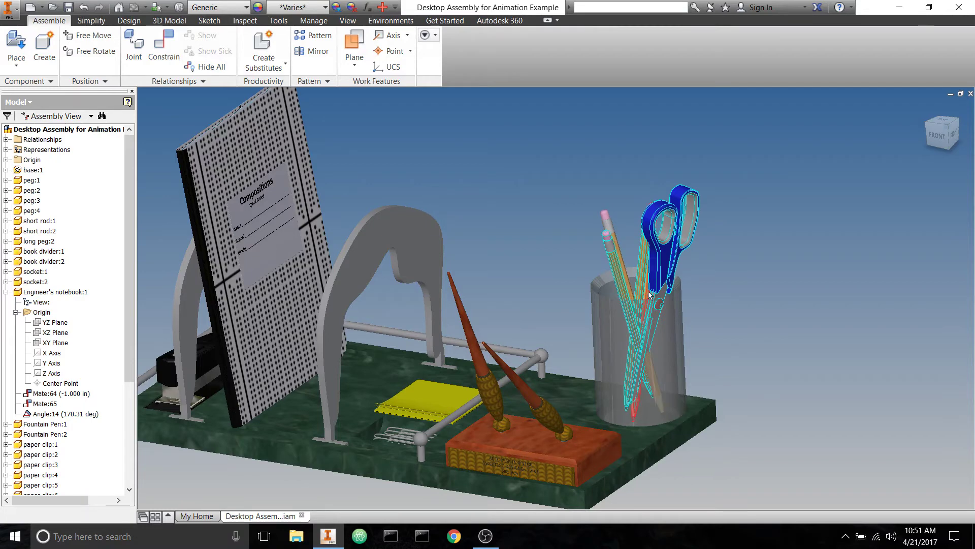
left_click(651, 304, "ctrl")
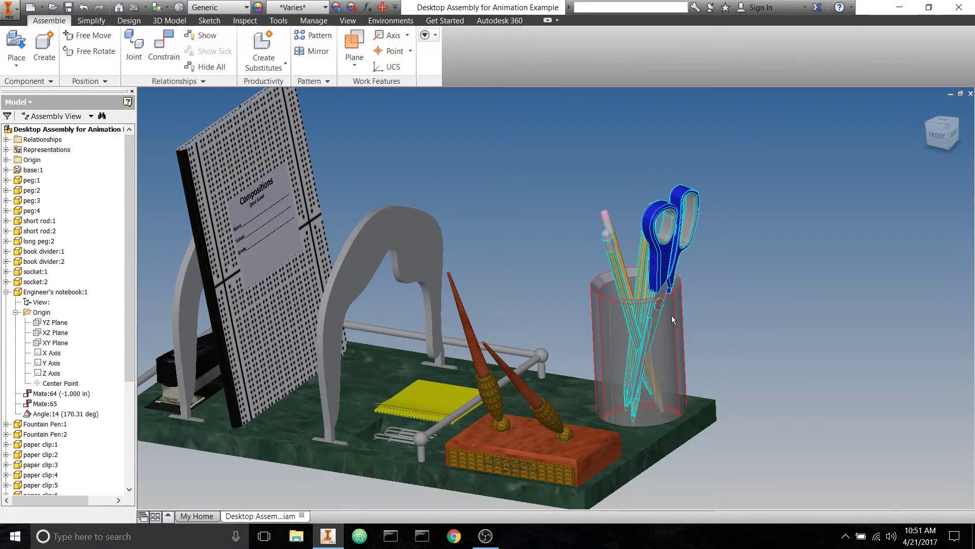
right_click(672, 315)
left_click(690, 388)
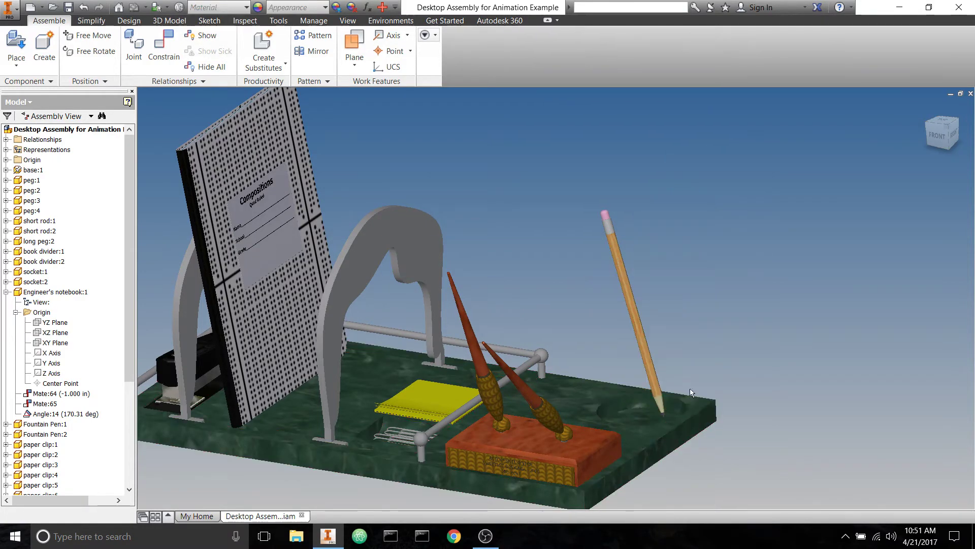
- Collapse the Engineer's notebook:1 and Post-It Notes:1 entries and expand pencil:1 to inspect its constraints
mouse_move(704, 310)
middle_mouse_down("shift")
mouse_move(740, 320)
mouse_move(721, 303)
middle_mouse_up("shift")
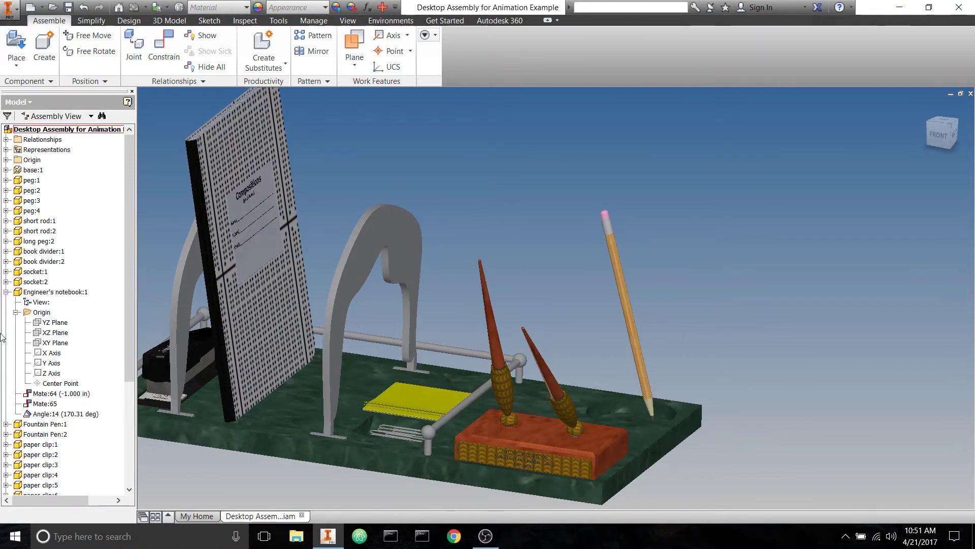
left_click(6, 291)
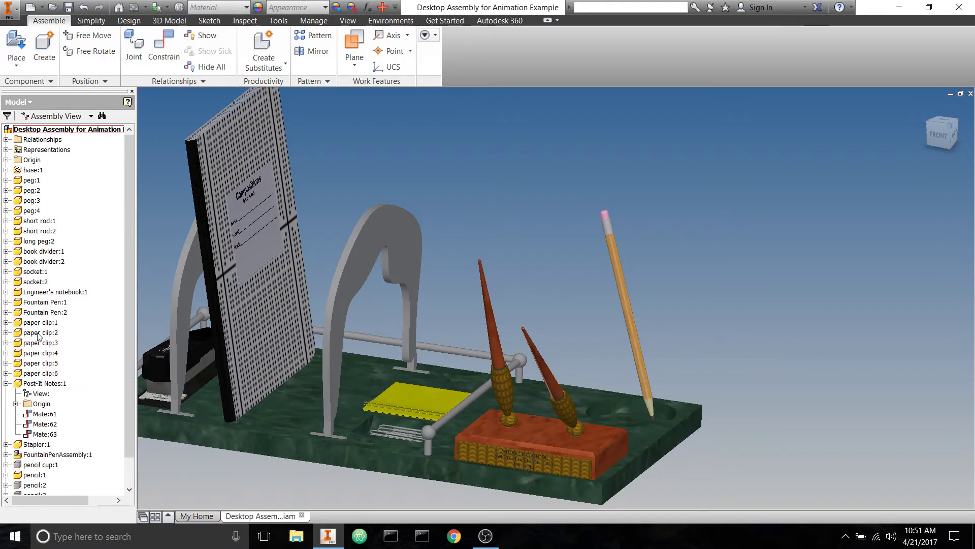
left_click(6, 383)
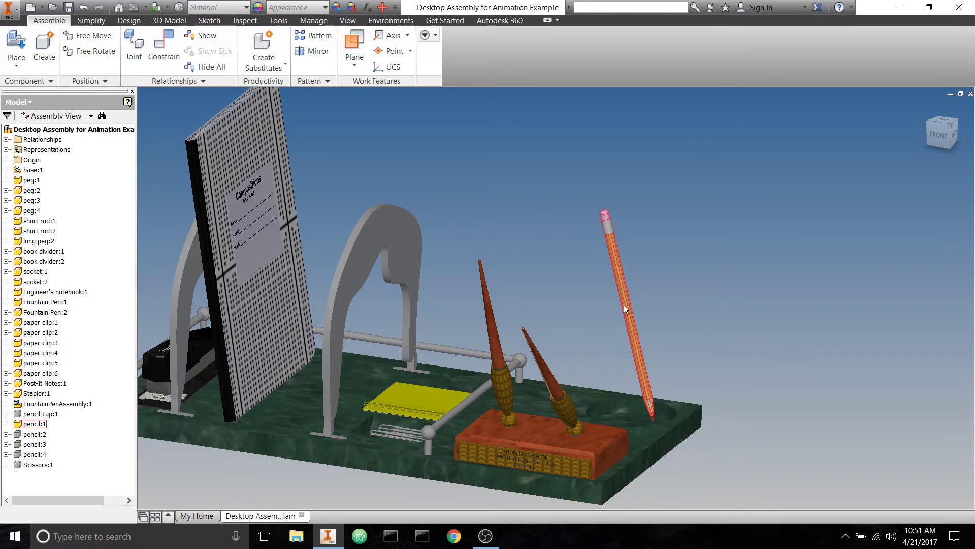
left_click(6, 423)
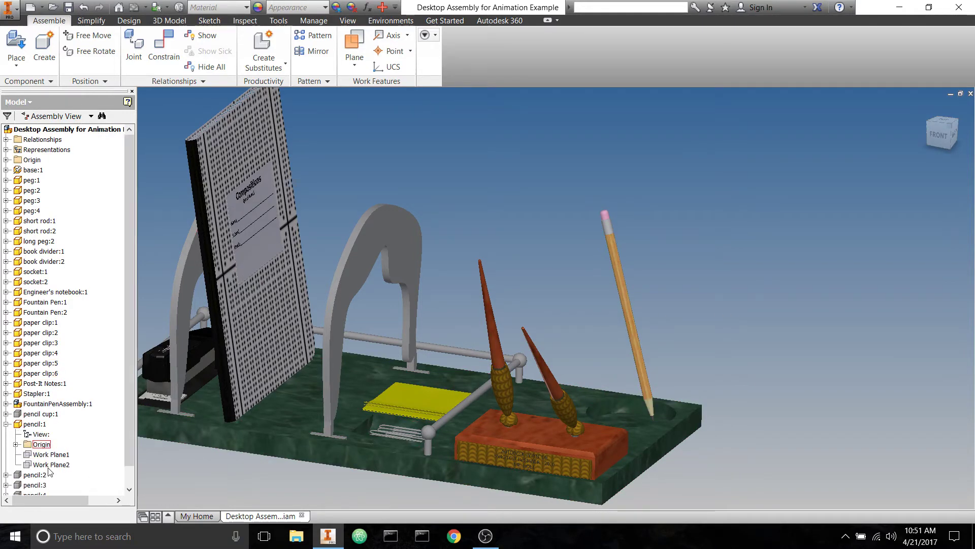
middle_click_drag(728, 295, 514, 193, "shift")
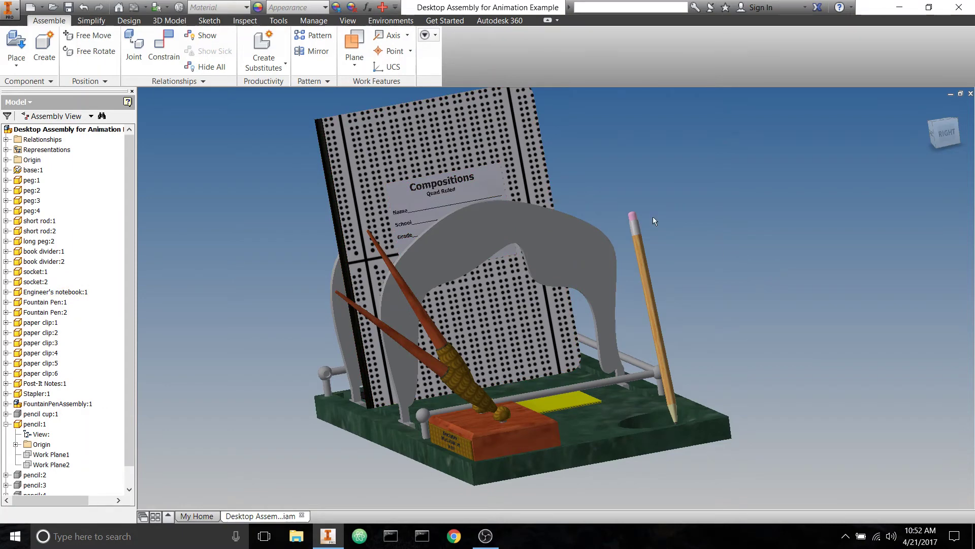
left_click(163, 54)
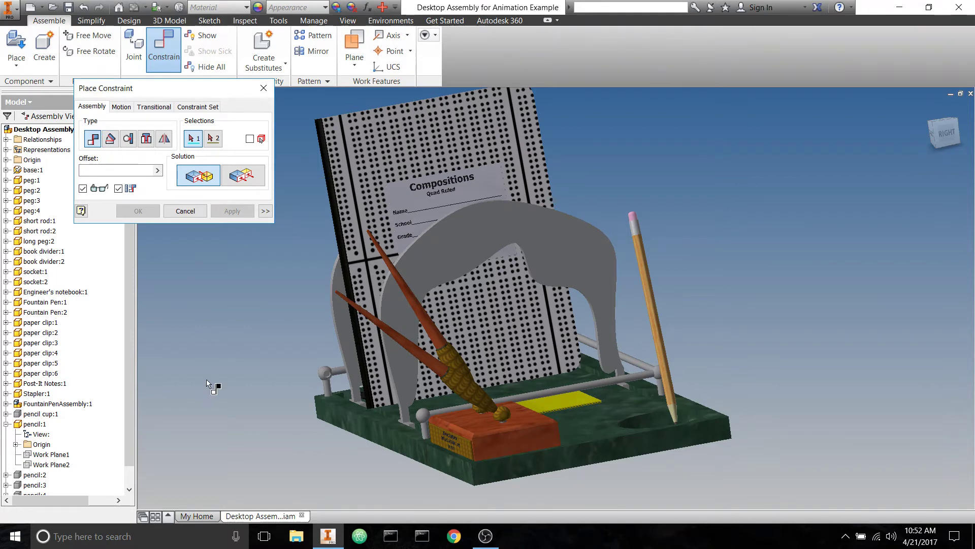
middle_click_drag(781, 315, 752, 416, "shift")
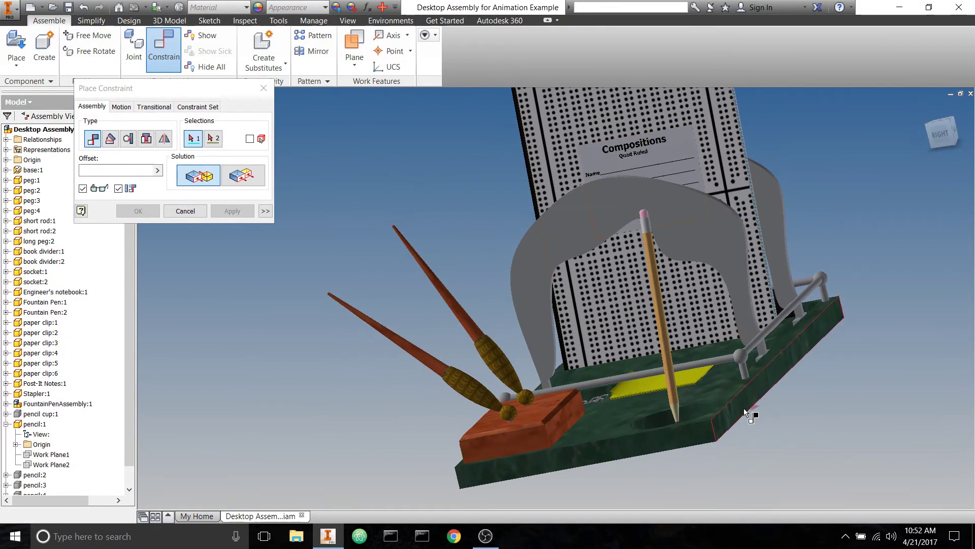
middle_click_drag(258, 308, 235, 277, "shift")
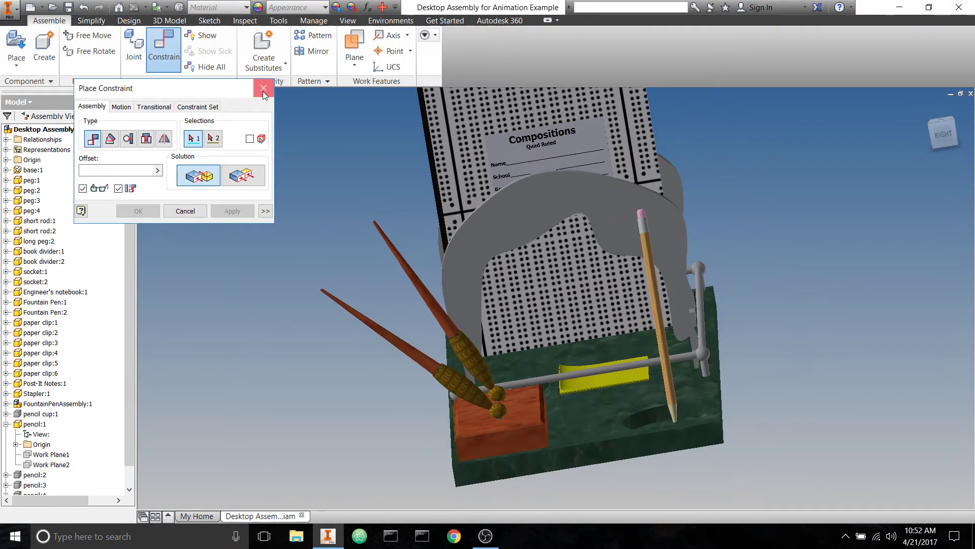
left_click(263, 88)
- Expand the origin folder of pencil:1 and examine how its YZ plane lies in the pencil
scroll(662, 343, "up", 5)
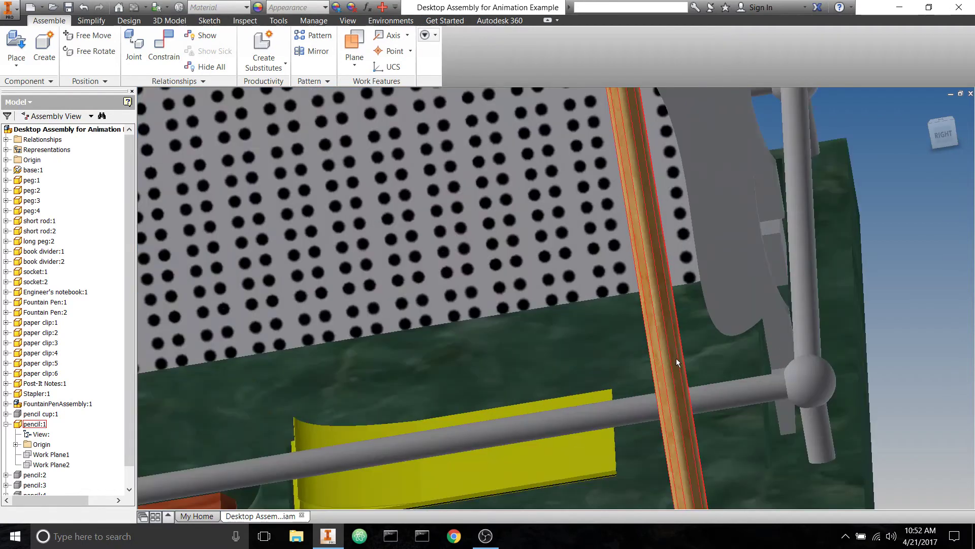
scroll(672, 360, "down", 2)
scroll(677, 356, "down", 3)
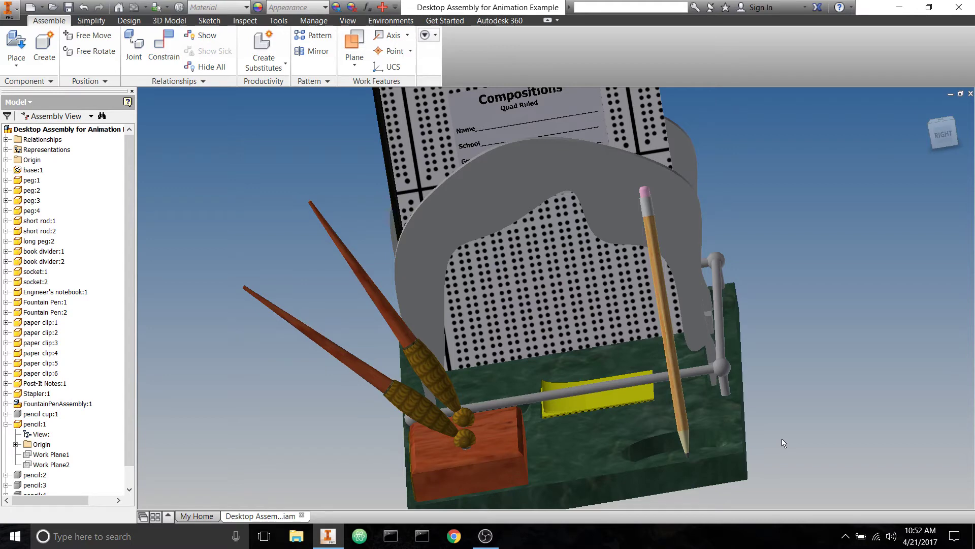
left_click(17, 445)
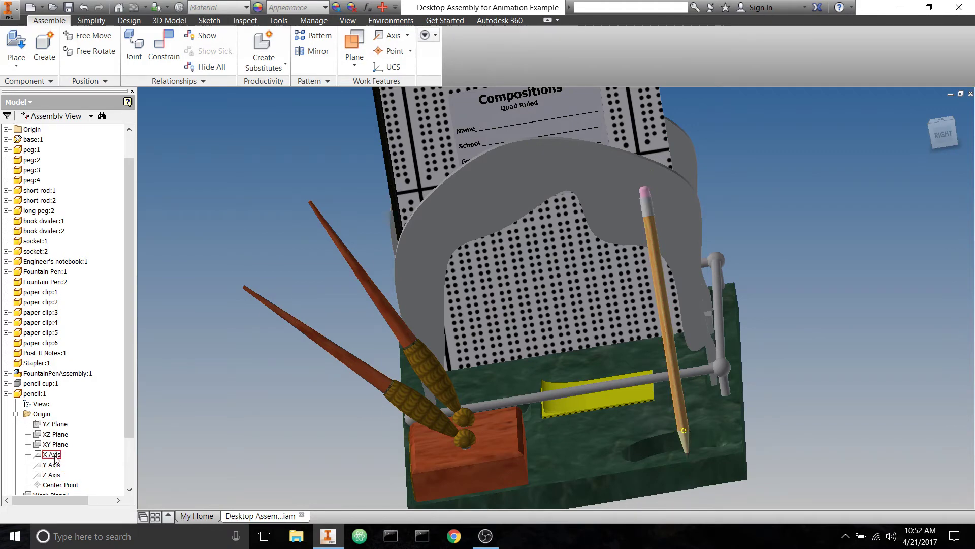
left_click(54, 423)
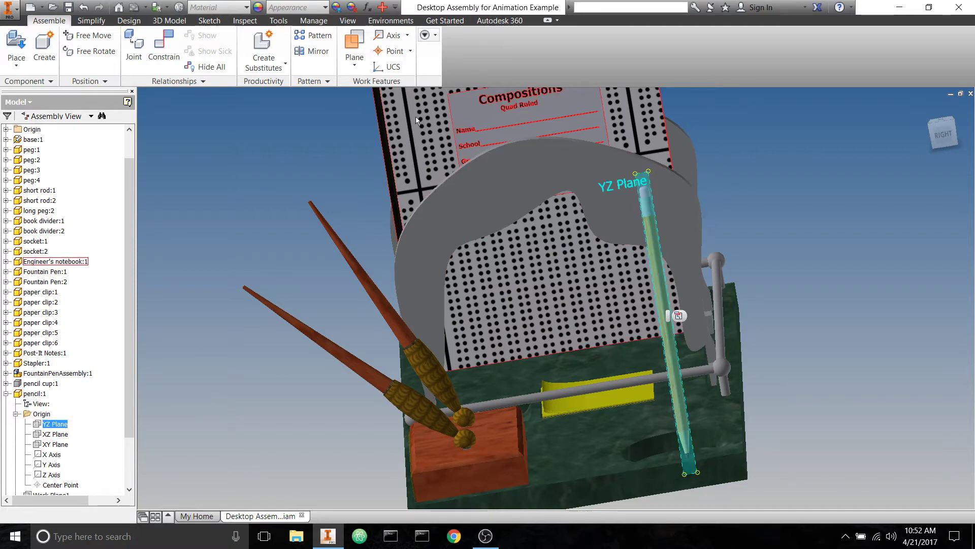
left_click(838, 161)
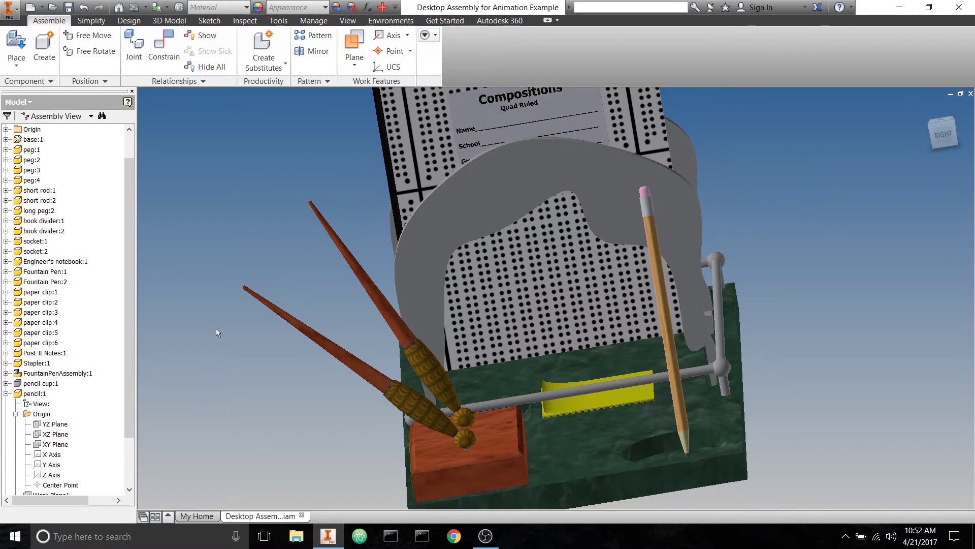
- Mate the XZ plane of pencil:1 to the base's long side face nearest the pencil, with a -1.500 in offset
left_click(163, 47)
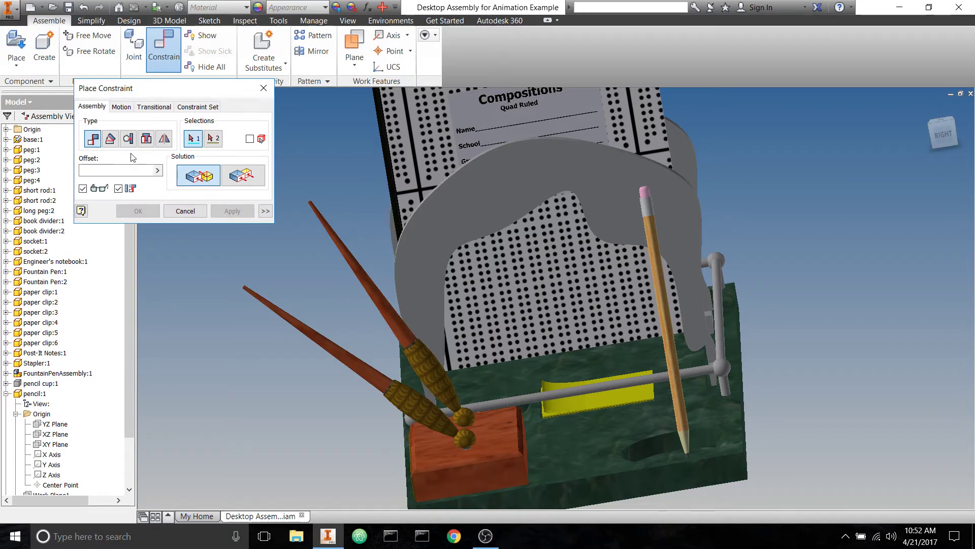
left_click(56, 430)
middle_click_drag(200, 403, 159, 413, "shift")
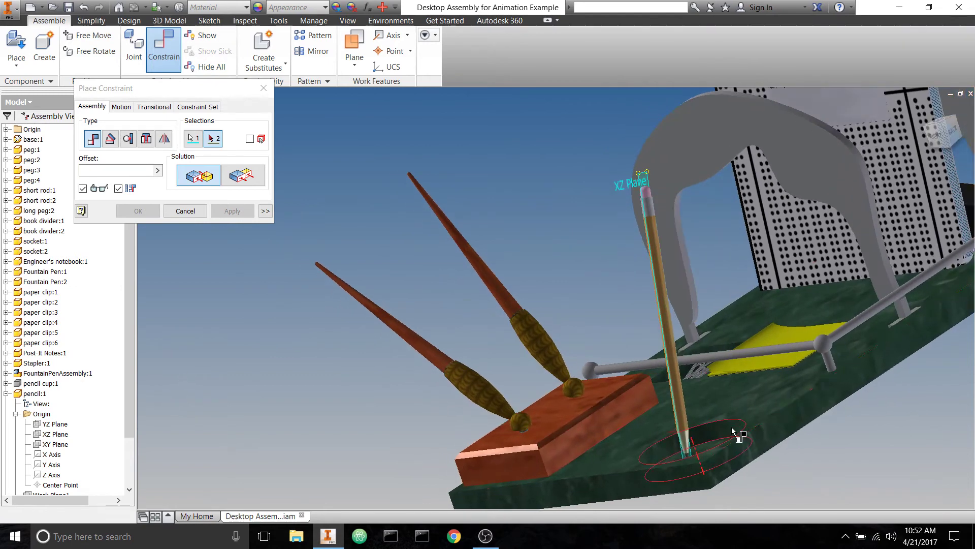
left_click(790, 432)
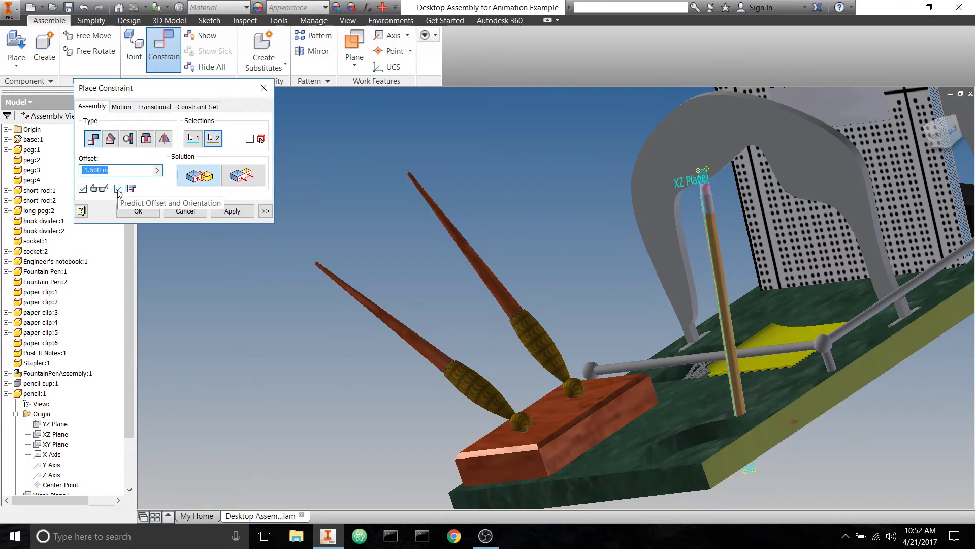
left_click(937, 131)
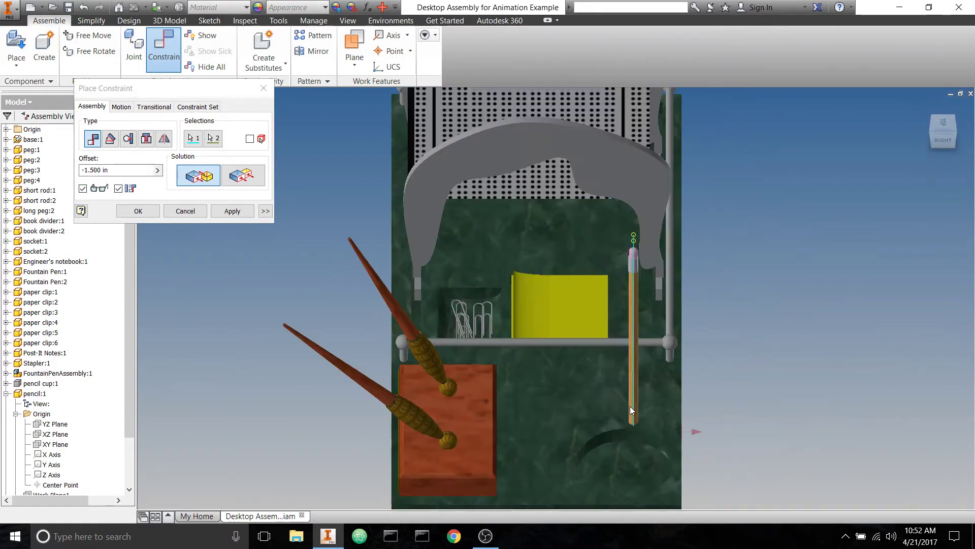
left_click(137, 211)
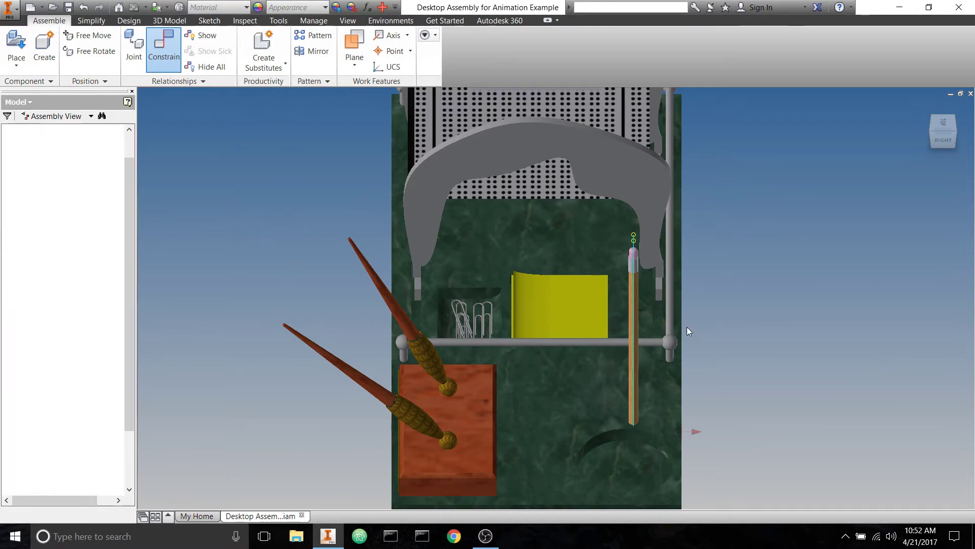
- Return to the home view and move pencil:1 freely to test its remaining motion
scroll(737, 340, "down", 3)
key("F6")
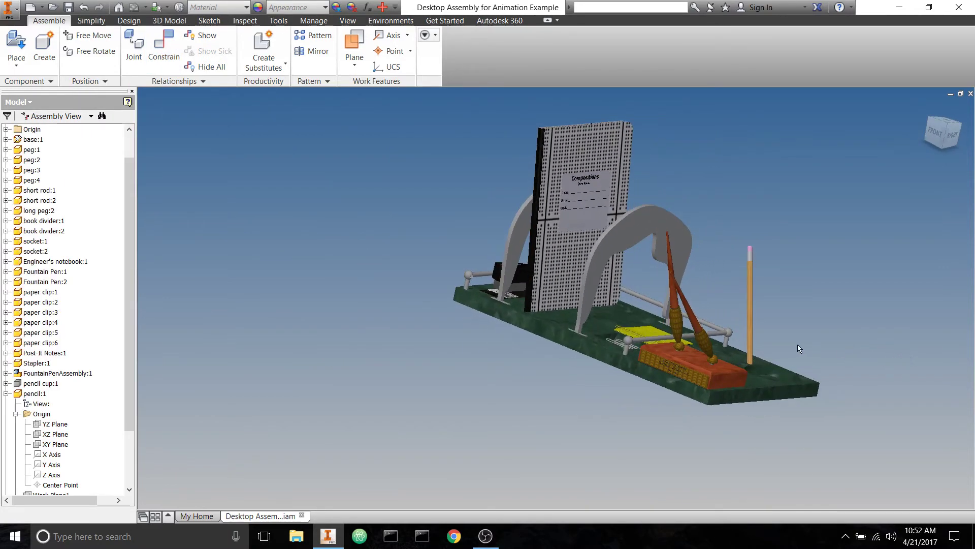
left_click_drag(752, 336, 764, 313)
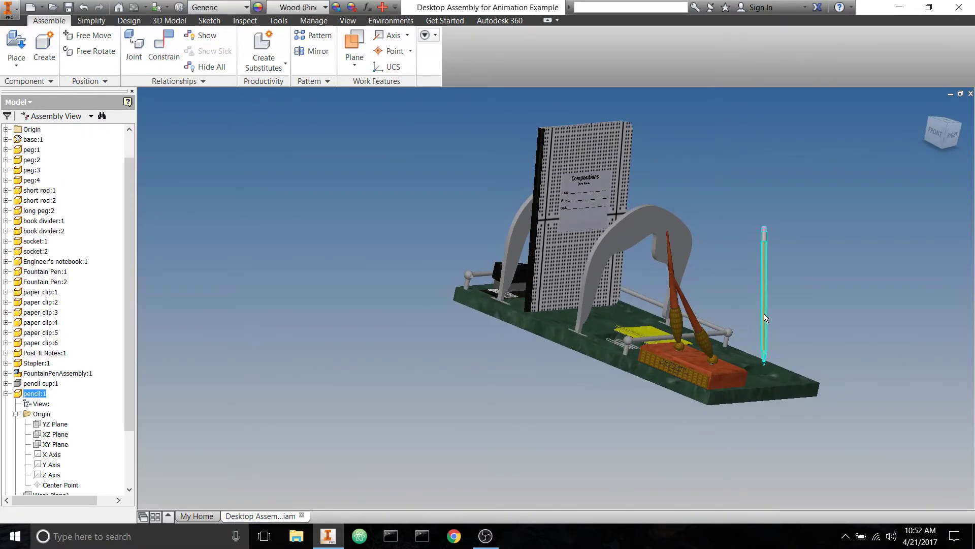
left_click(515, 360)
- Examine the X and Y axes of pencil:1 from several angles to find the one suited to tilting it
scroll(778, 364, "up", 3)
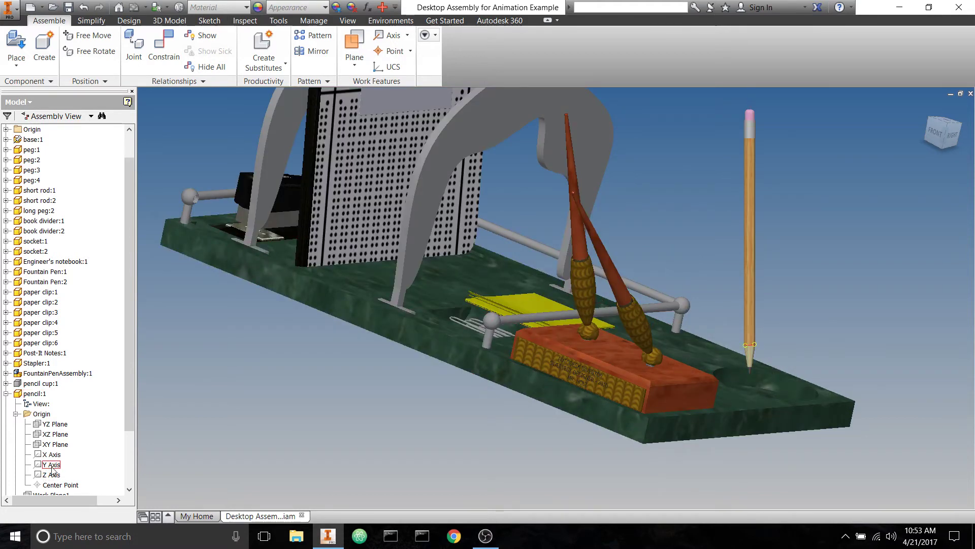
scroll(748, 352, "up", 2)
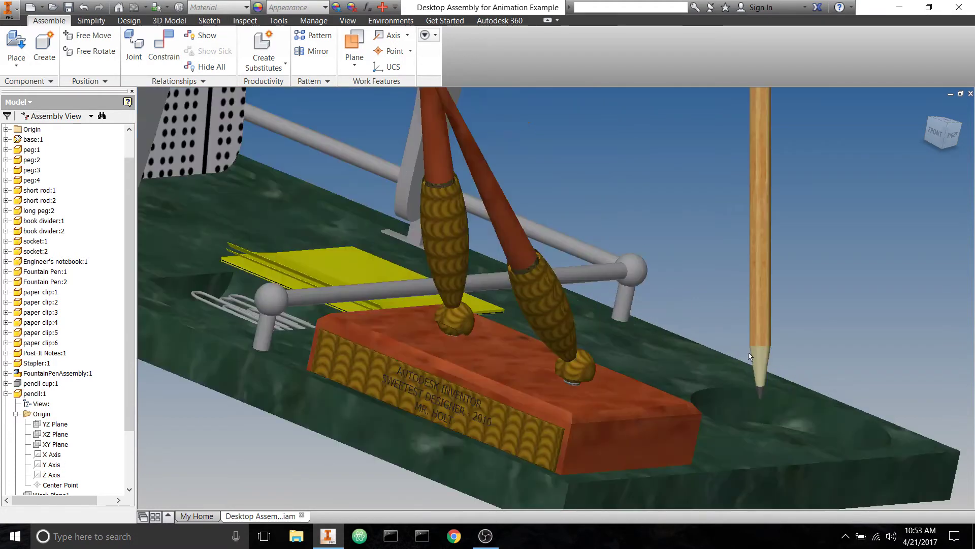
scroll(908, 352, "up", 3)
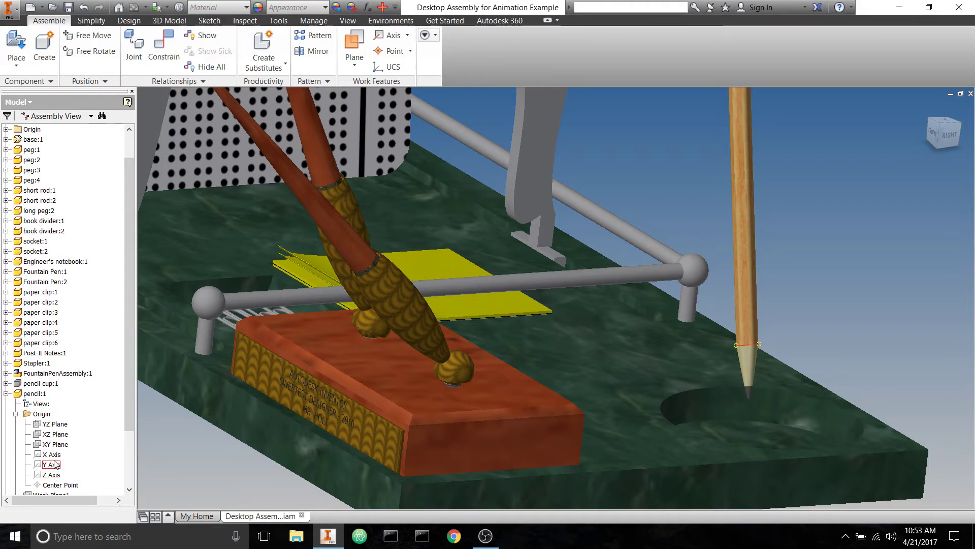
left_click(54, 464)
mouse_move(749, 350)
middle_mouse_down("shift")
mouse_move(822, 307)
mouse_move(802, 304)
mouse_move(842, 305)
mouse_move(823, 309)
mouse_move(824, 319)
middle_mouse_up("shift")
key("Escape")
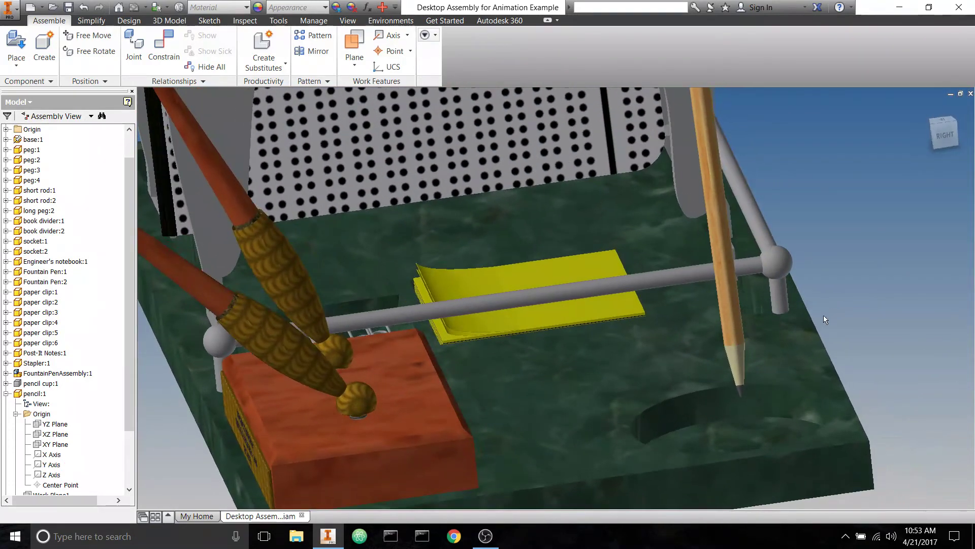
left_click(52, 465)
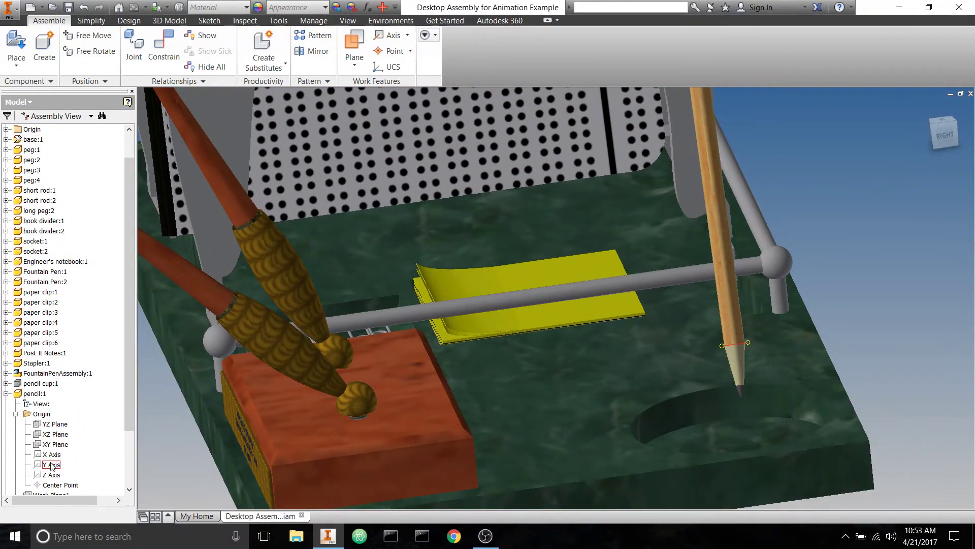
left_click(54, 455)
middle_click_drag(894, 305, 910, 301, "shift")
key("Escape")
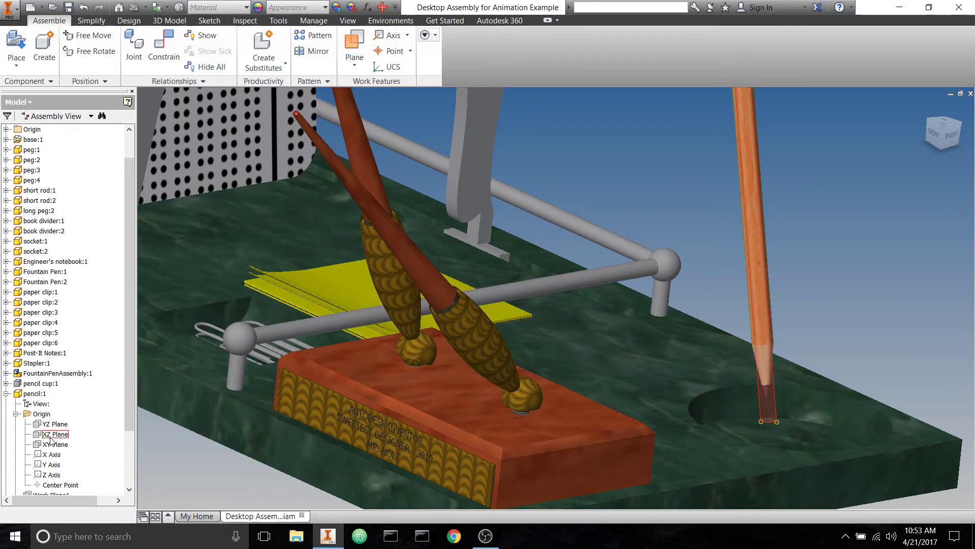
left_click(50, 465)
mouse_move(631, 343)
middle_mouse_down("shift")
mouse_move(862, 283)
mouse_move(858, 294)
mouse_move(843, 286)
mouse_move(862, 342)
mouse_move(894, 274)
mouse_move(877, 291)
middle_mouse_up("shift")
key("Escape")
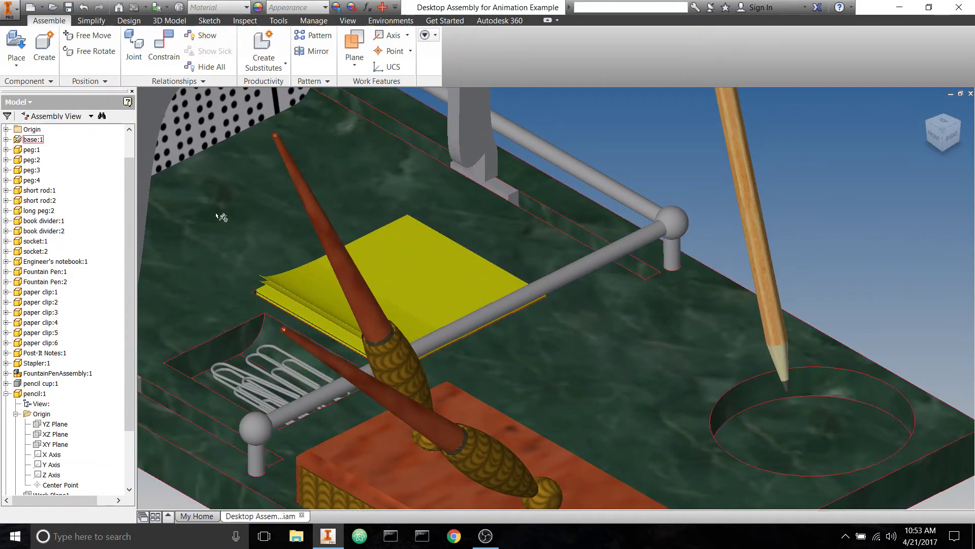
- Examine the tilt of pencil:1 relative to the base from the front, back and home views
left_click(158, 54)
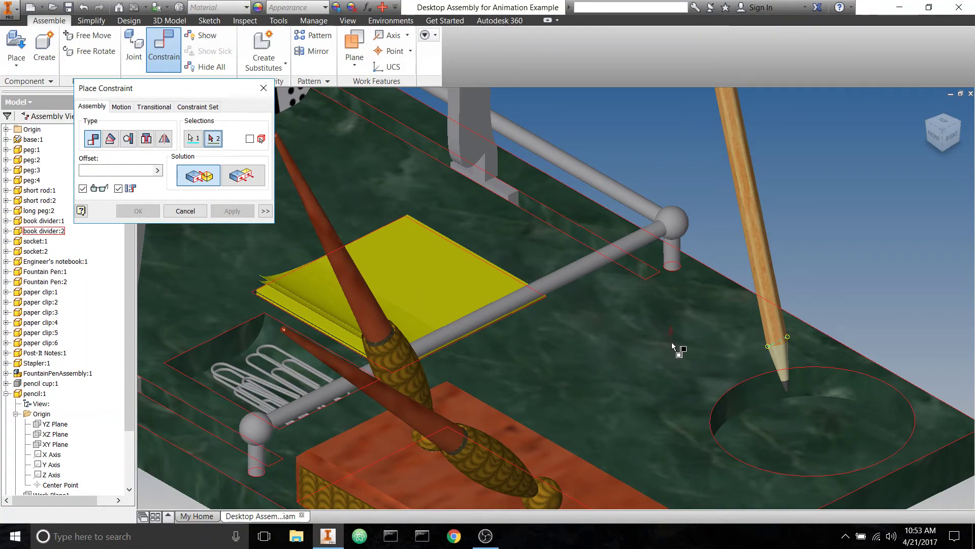
key("Escape")
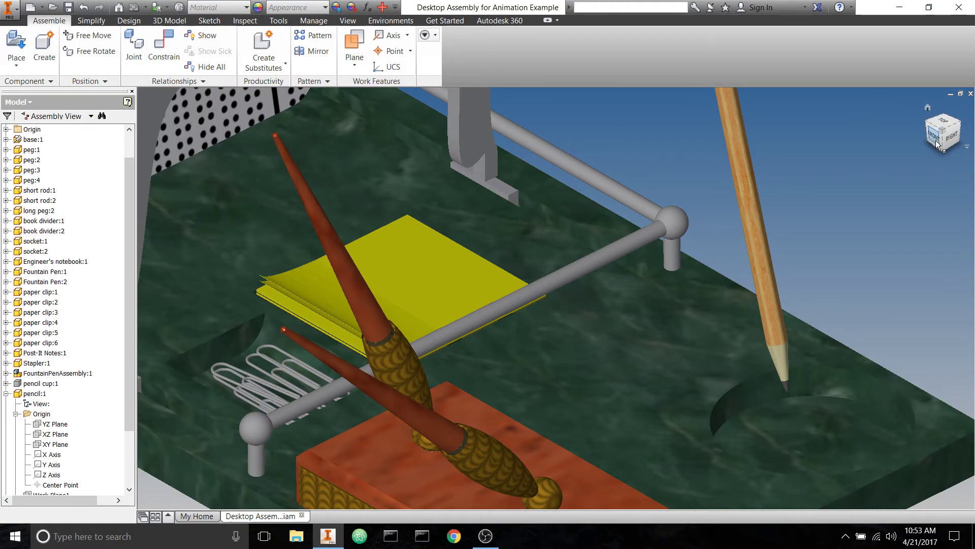
left_click(937, 144)
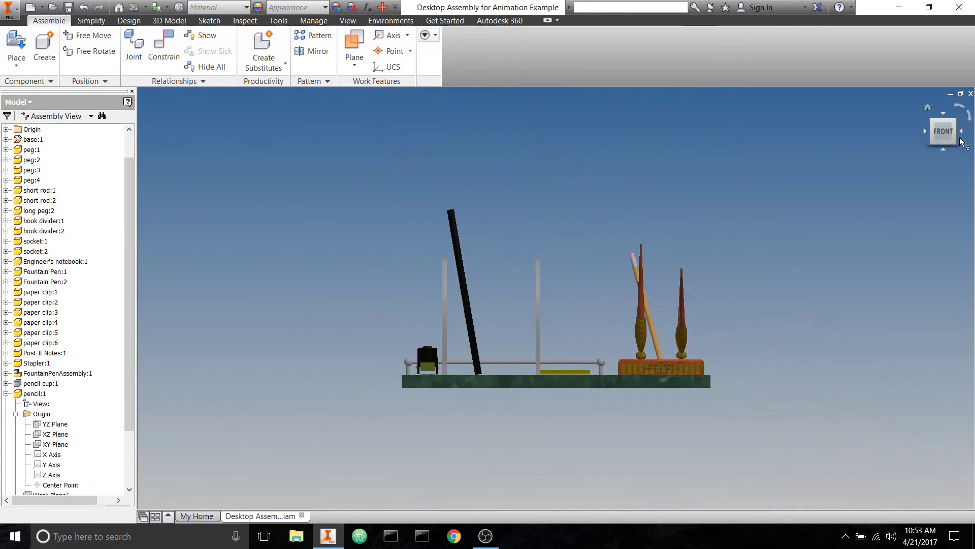
left_click(965, 133)
left_click(966, 134)
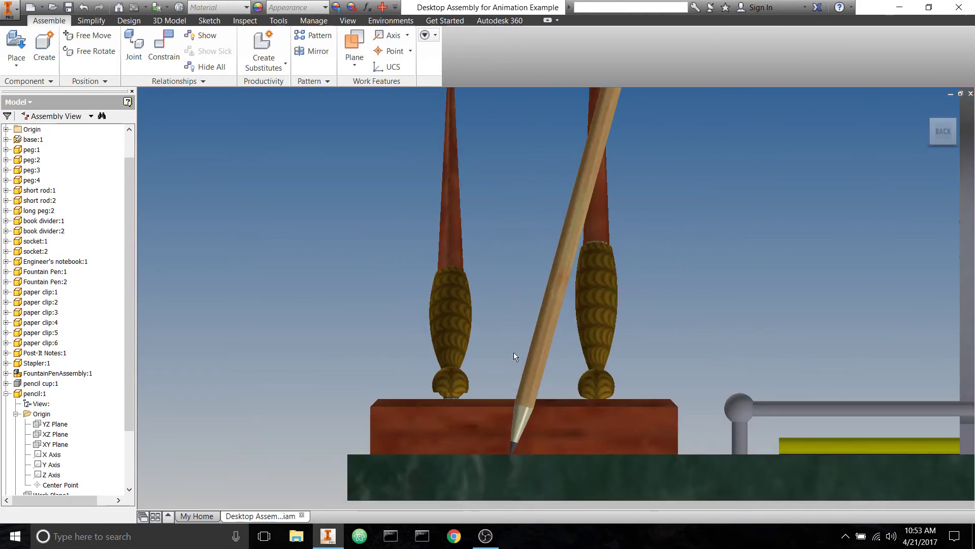
left_click(539, 365)
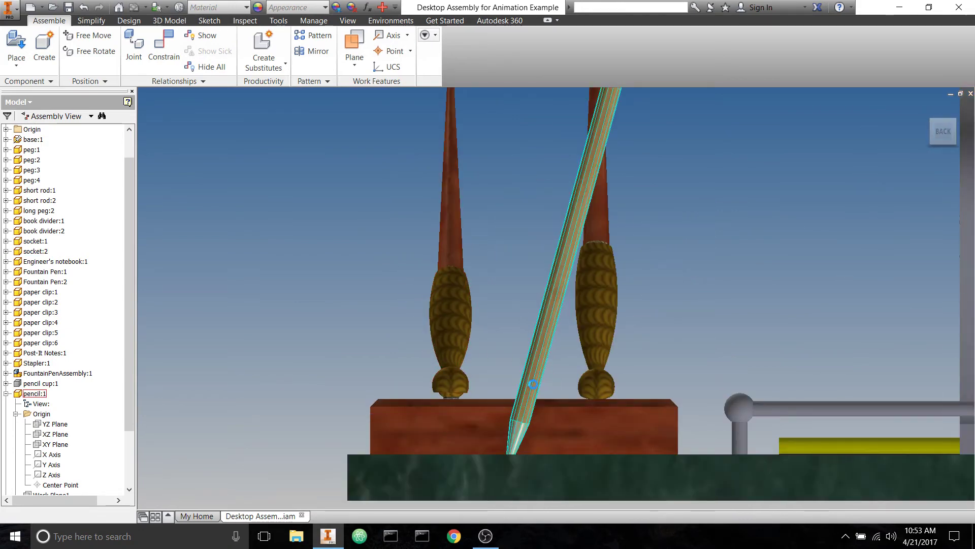
left_click(841, 266)
middle_click_drag(840, 275, 877, 239, "shift")
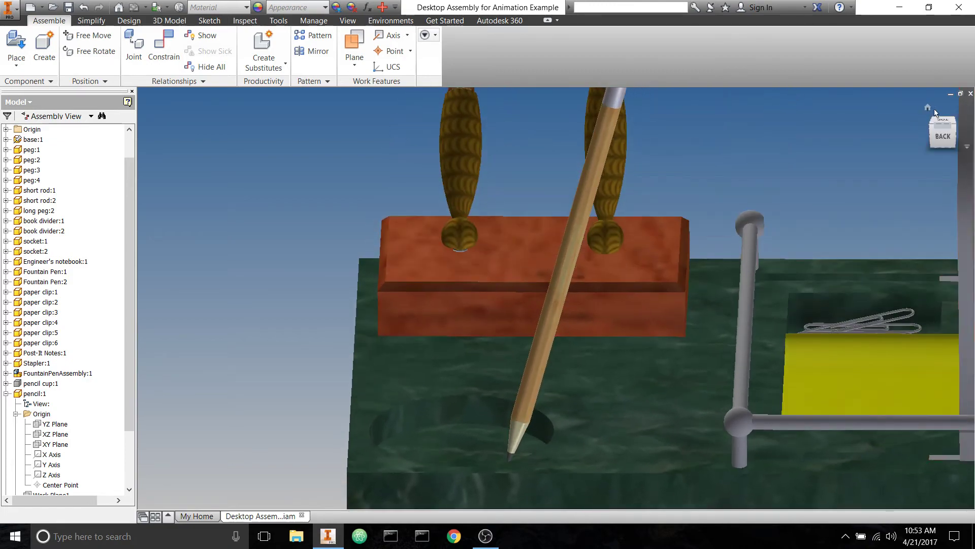
left_click(928, 108)
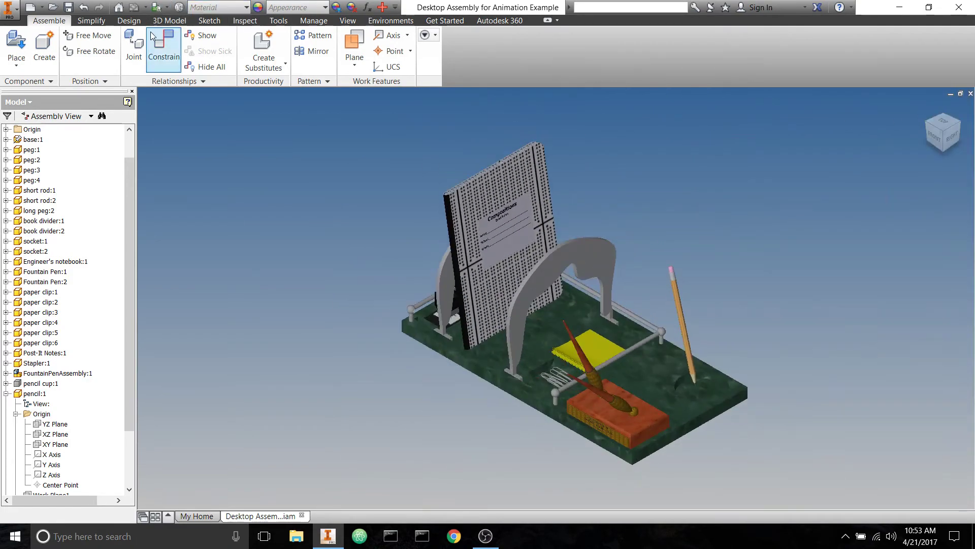
- Mate the Y axis of pencil:1 to the base's top face and swing the pencil upright over the round recess
left_click(63, 473)
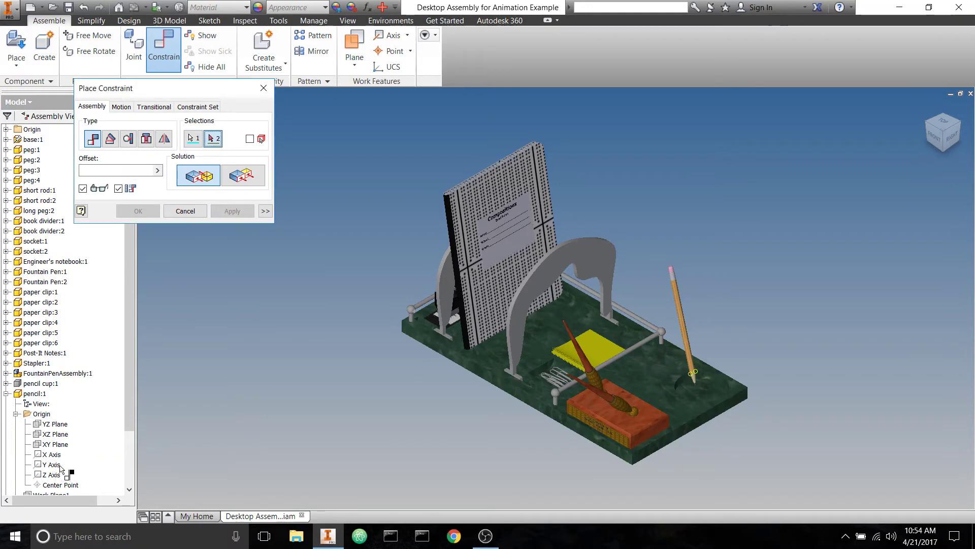
scroll(700, 374, "up", 3)
scroll(701, 378, "up", 3)
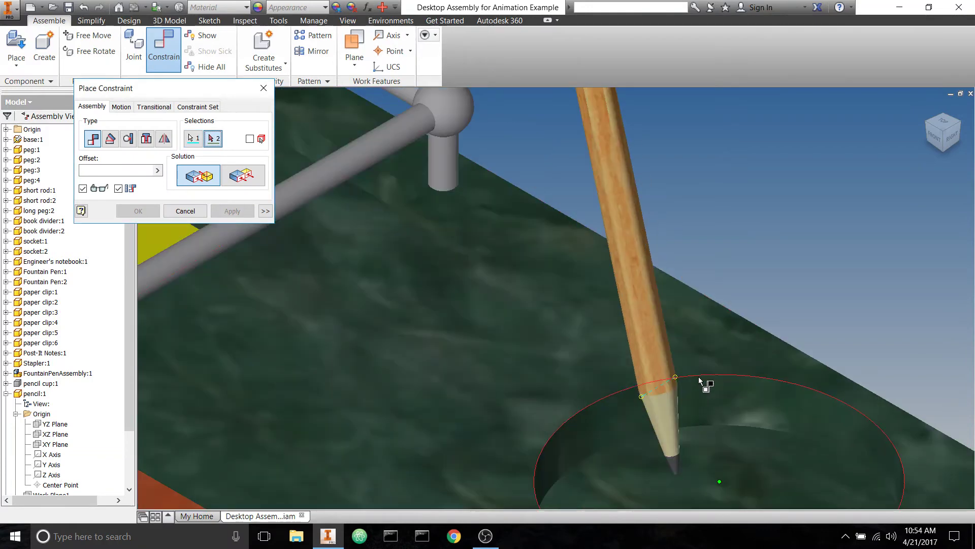
left_click(519, 358)
left_click(138, 211)
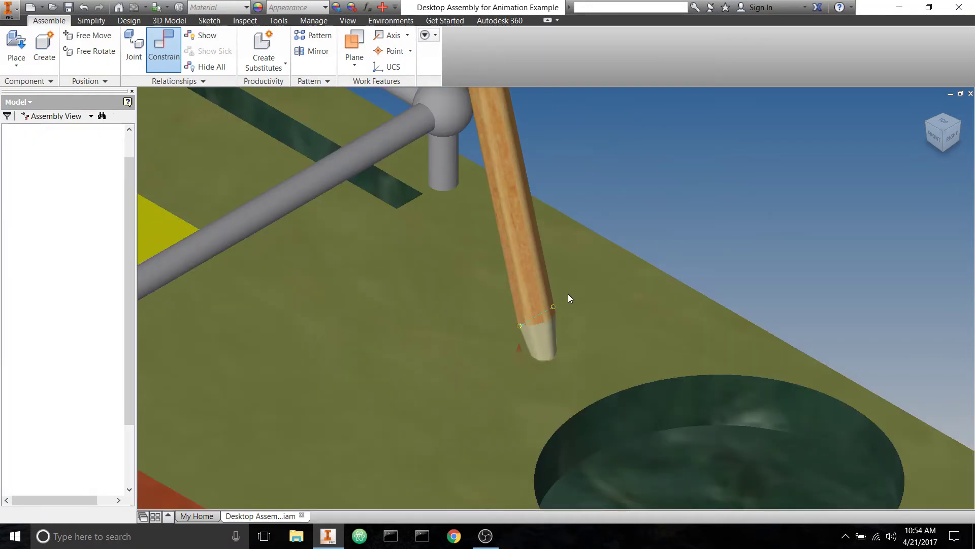
mouse_move(541, 297)
left_mouse_down()
mouse_move(584, 335)
mouse_move(659, 361)
mouse_move(736, 359)
mouse_move(724, 133)
mouse_move(711, 124)
left_mouse_up()
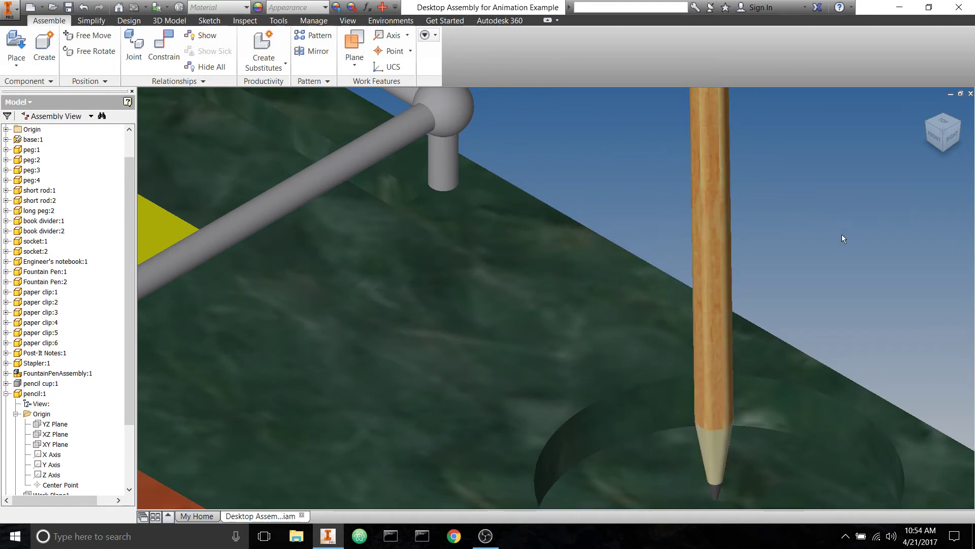
scroll(843, 234, "down", 3)
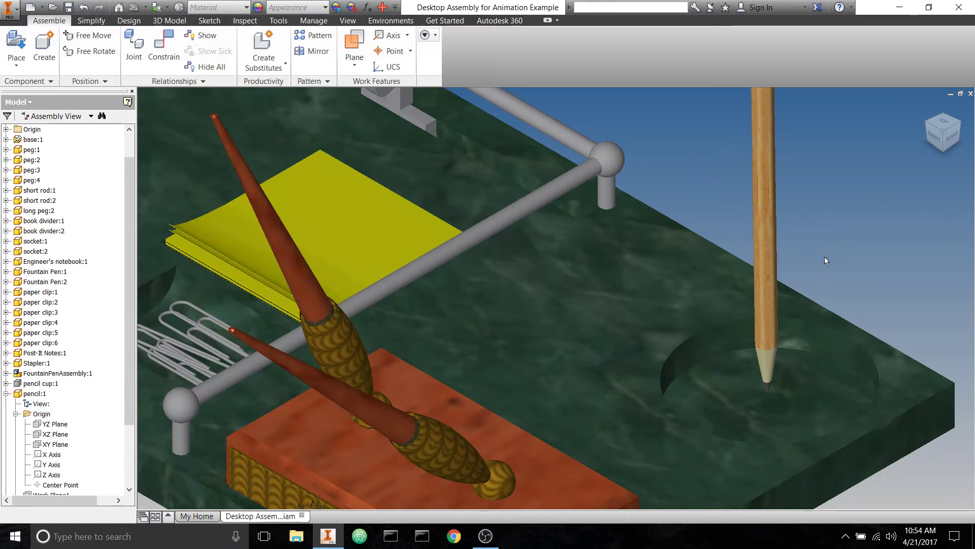
left_click(164, 57)
left_click(110, 138)
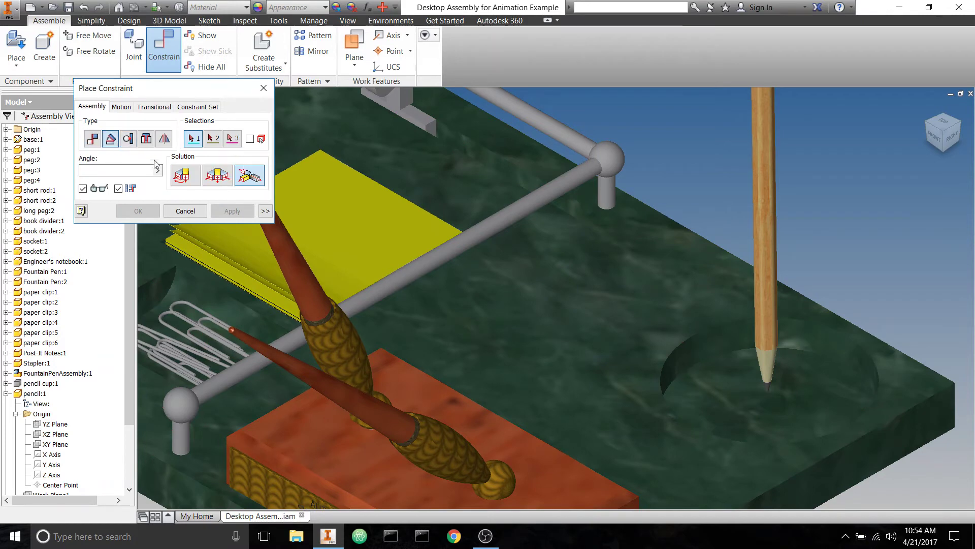
scroll(680, 214, "up", 3)
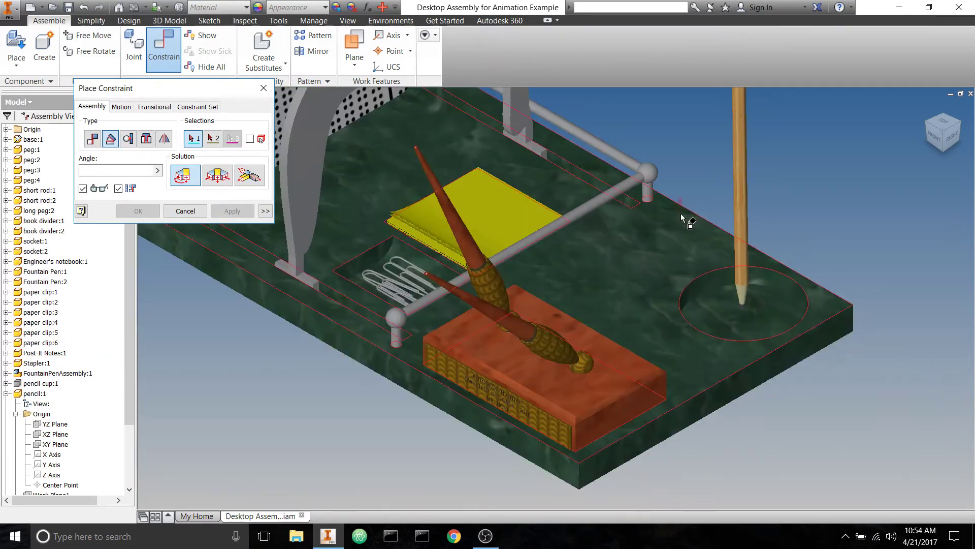
middle_click_drag(696, 233, 703, 216, "shift")
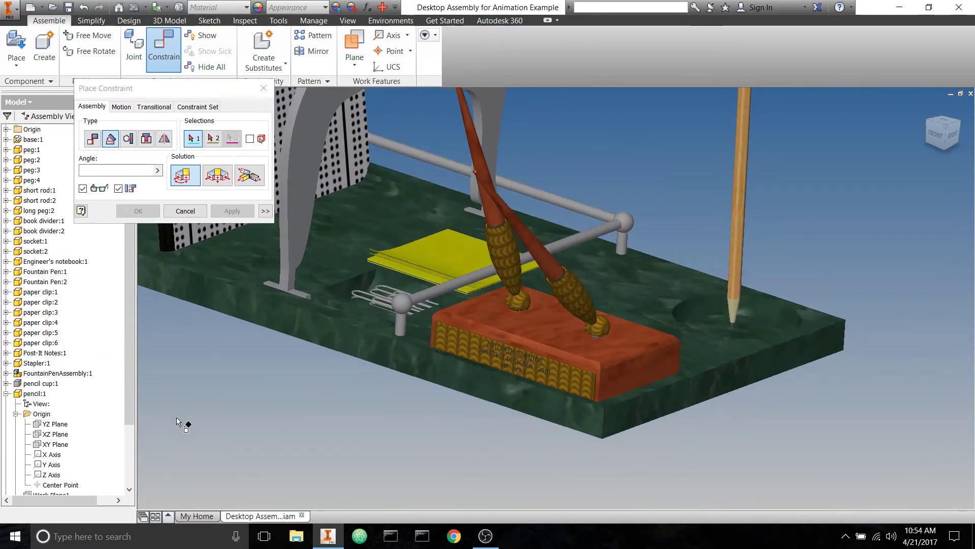
left_click(61, 425)
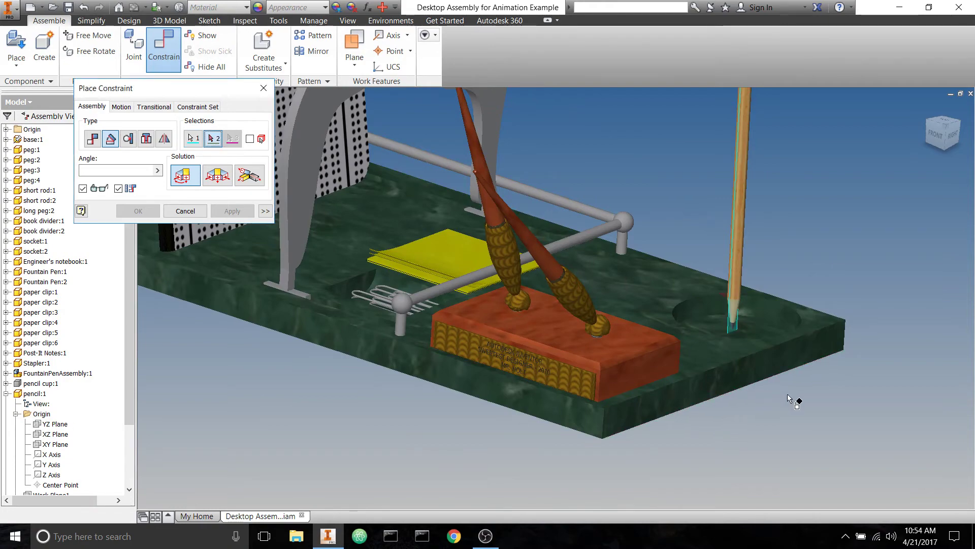
mouse_move(792, 398)
middle_mouse_down("shift")
mouse_move(688, 394)
mouse_move(712, 394)
middle_mouse_up("shift")
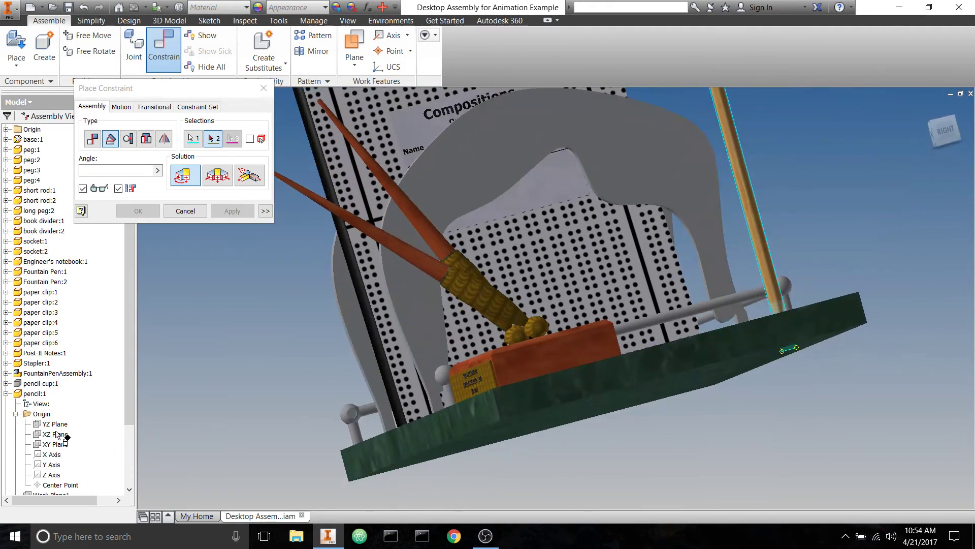
left_click(263, 87)
- Try a directed angle constraint between one of pencil:1's origin planes and the base's top face
left_click(170, 59)
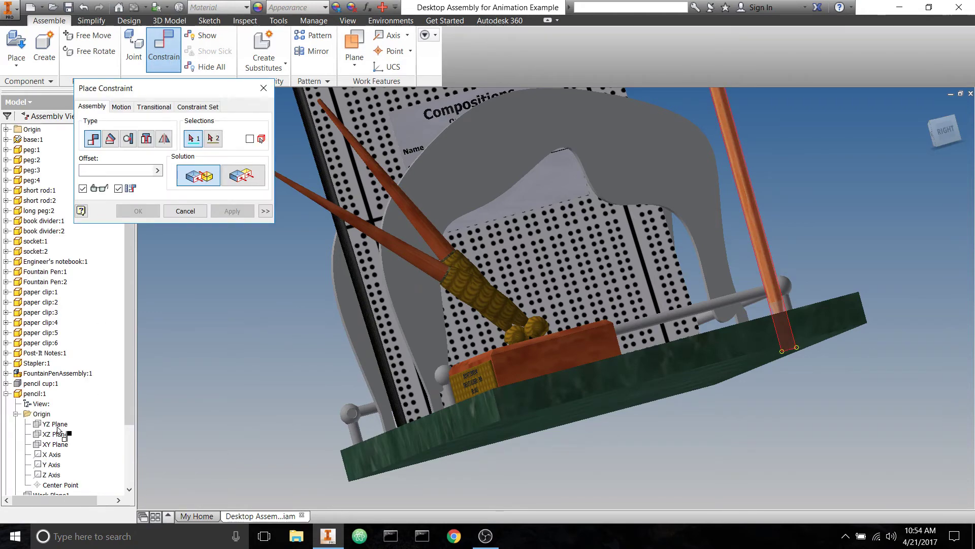
mouse_move(284, 437)
middle_mouse_down("shift")
mouse_move(305, 453)
mouse_move(324, 447)
middle_mouse_up("shift")
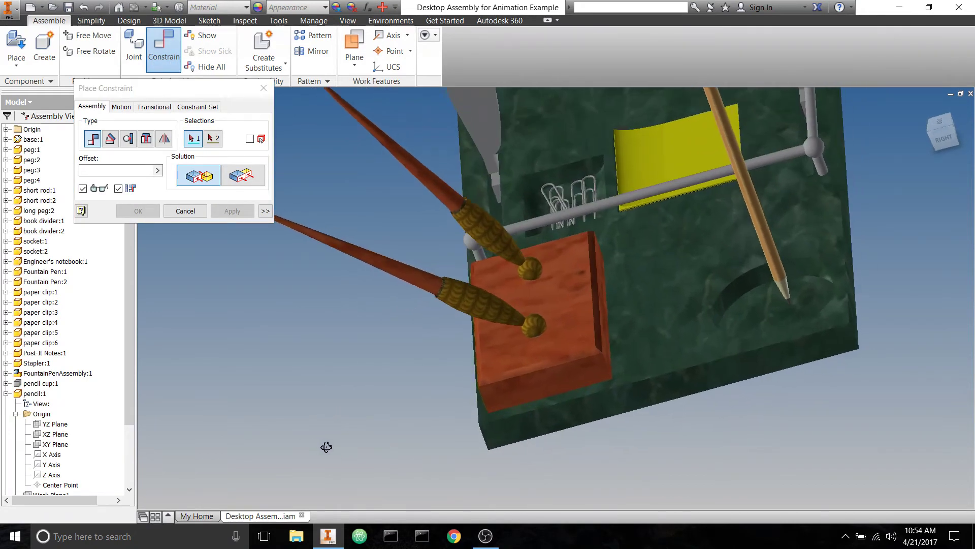
left_click(60, 434)
mouse_move(259, 419)
middle_mouse_down("shift")
mouse_move(272, 410)
mouse_move(242, 407)
mouse_move(291, 405)
middle_mouse_up("shift")
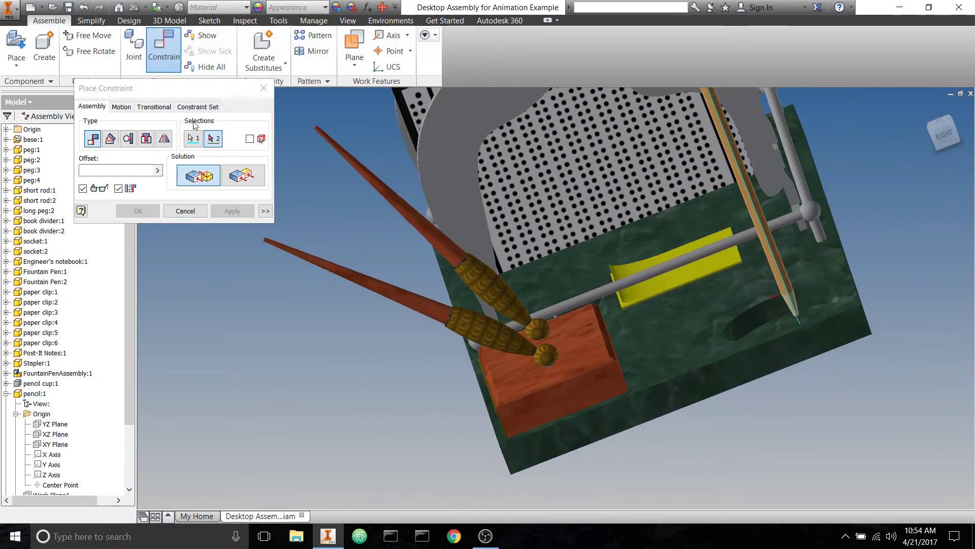
left_click(56, 434)
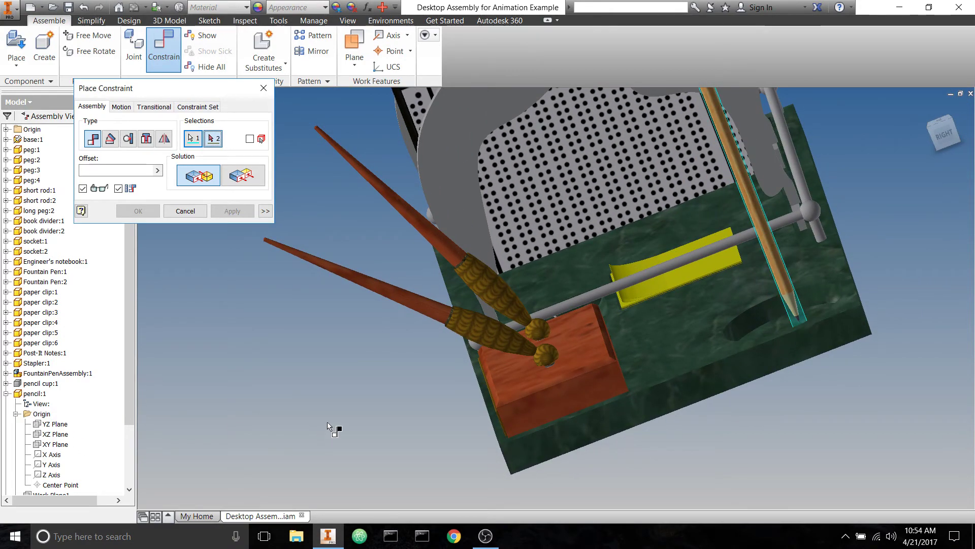
middle_click_drag(337, 425, 389, 407, "shift")
left_click(110, 138)
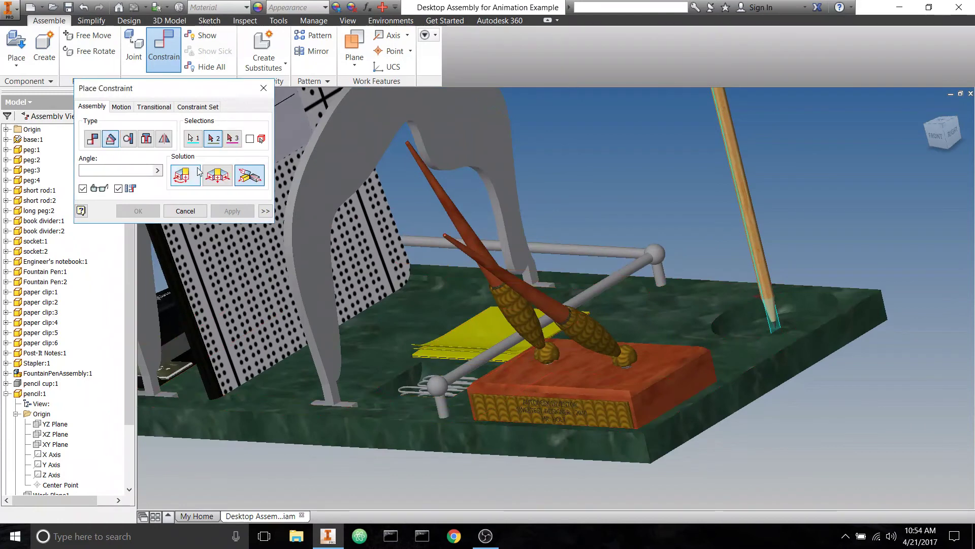
left_click(185, 178)
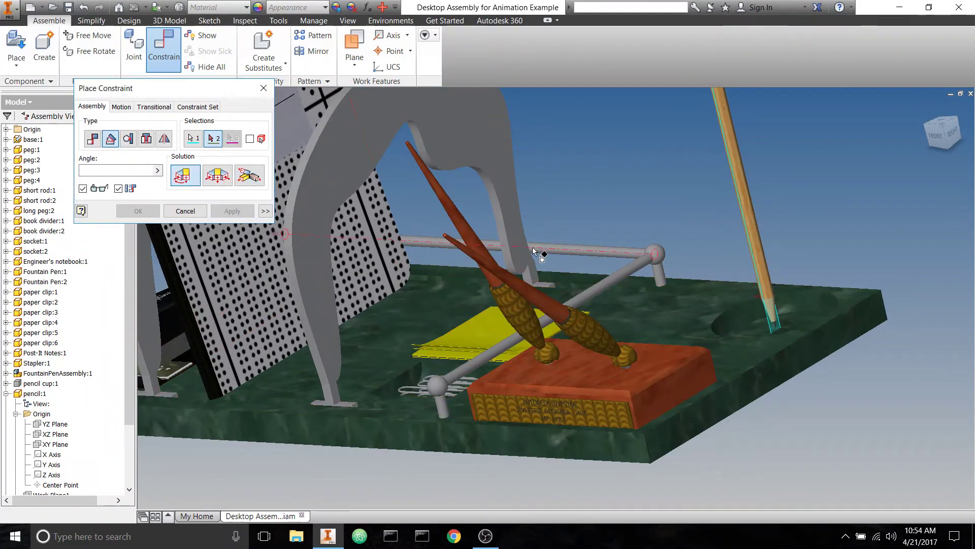
left_click(685, 303)
scroll(779, 361, "down", 5)
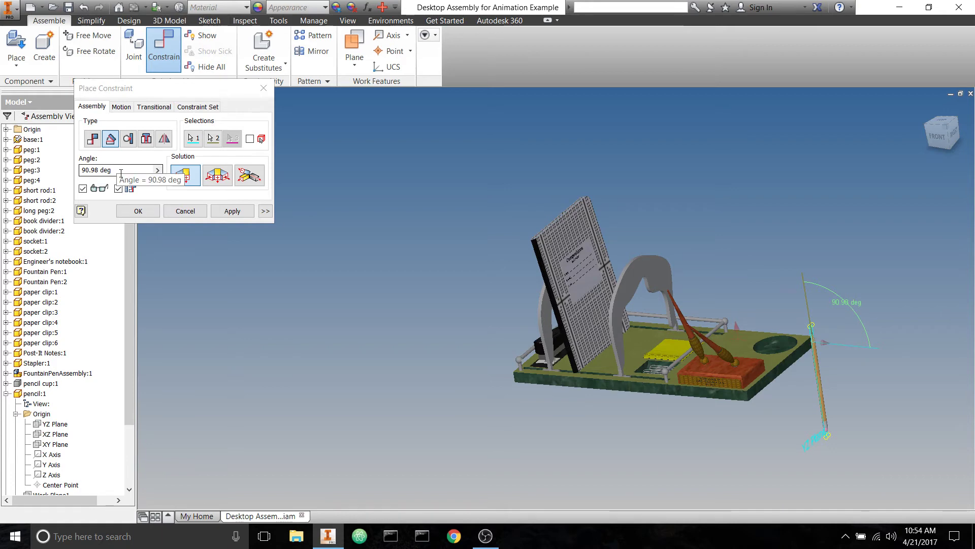
left_click(263, 88)
- Define a directed angle constraint between the YZ Plane of pencil:1 and the base's end face beside the round recess
left_click(175, 56)
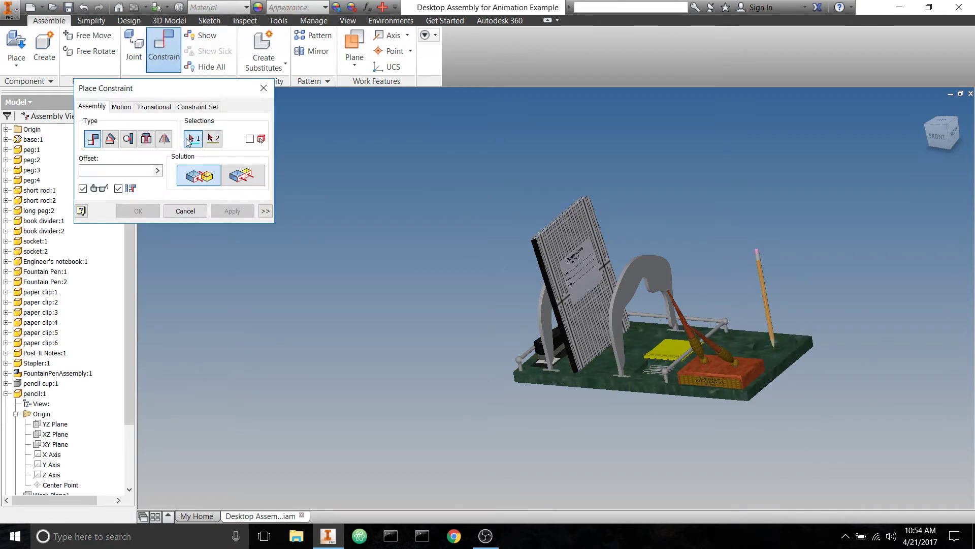
left_click(111, 138)
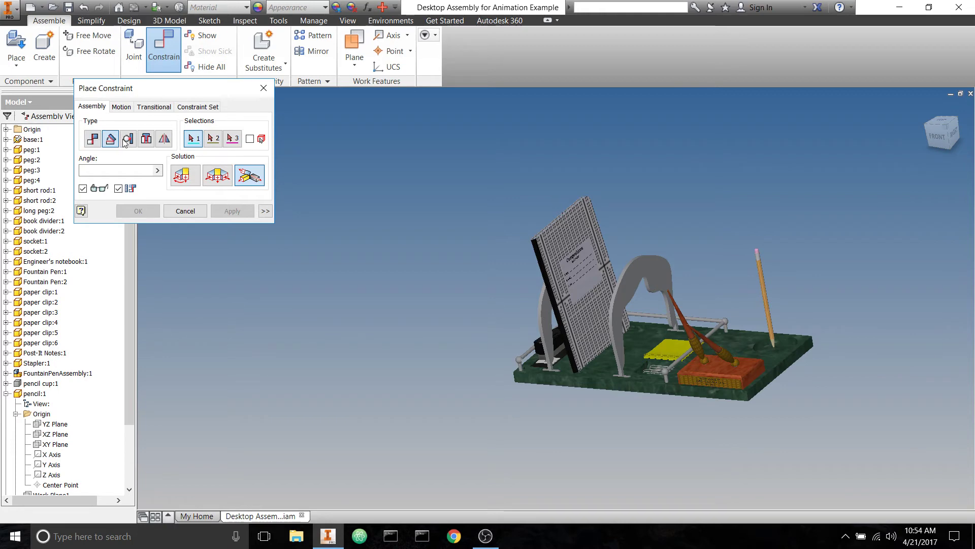
left_click(183, 178)
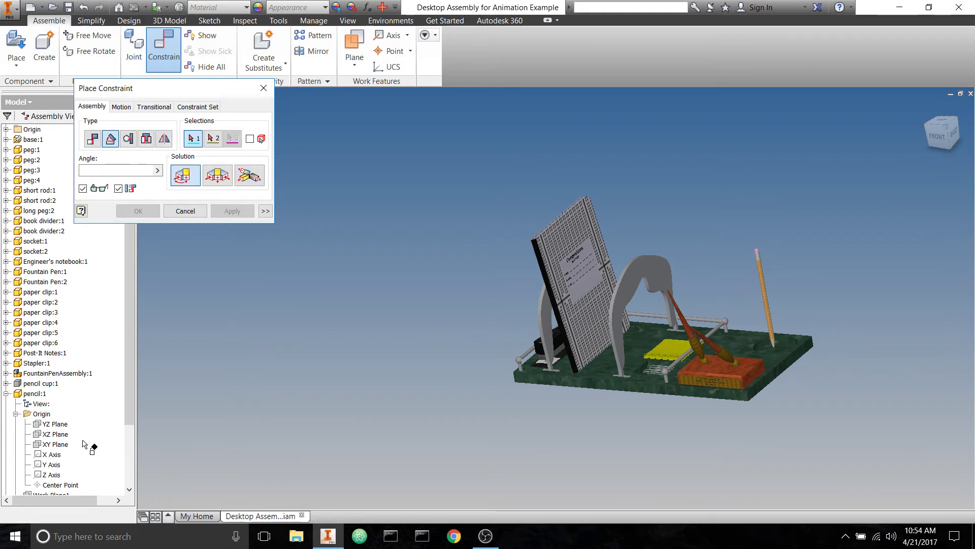
left_click(60, 425)
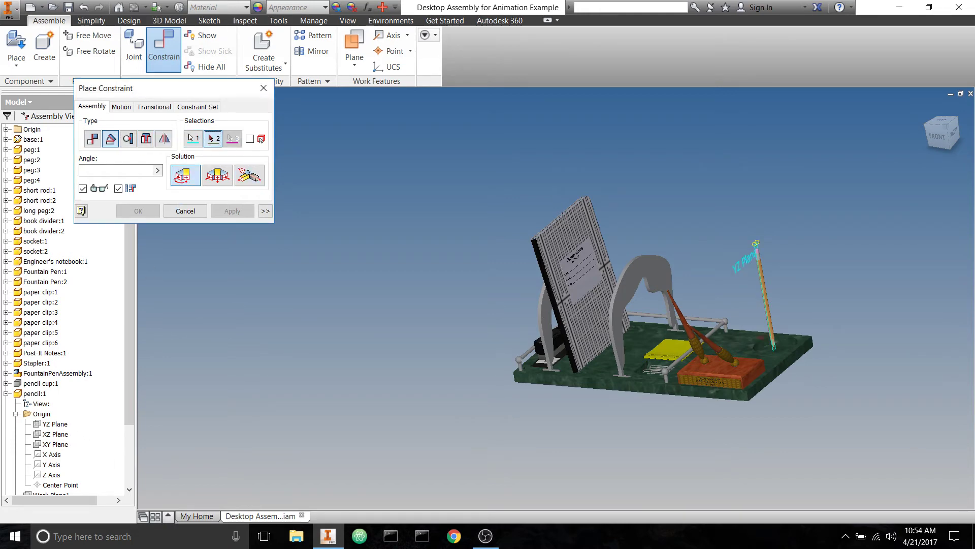
left_click(794, 357)
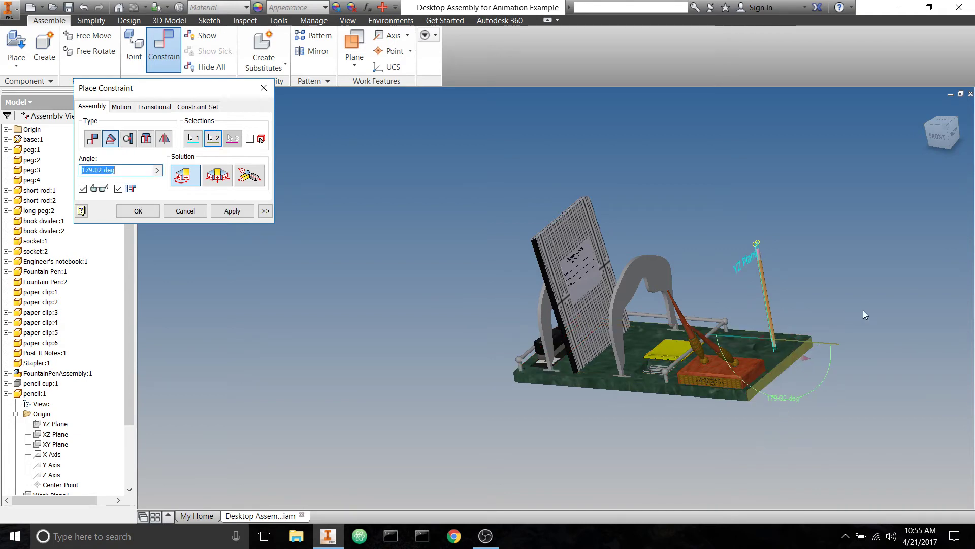
- Try 185 degrees for the pencil's angle constraint, then set it to 170 degrees and apply it
key("F5")
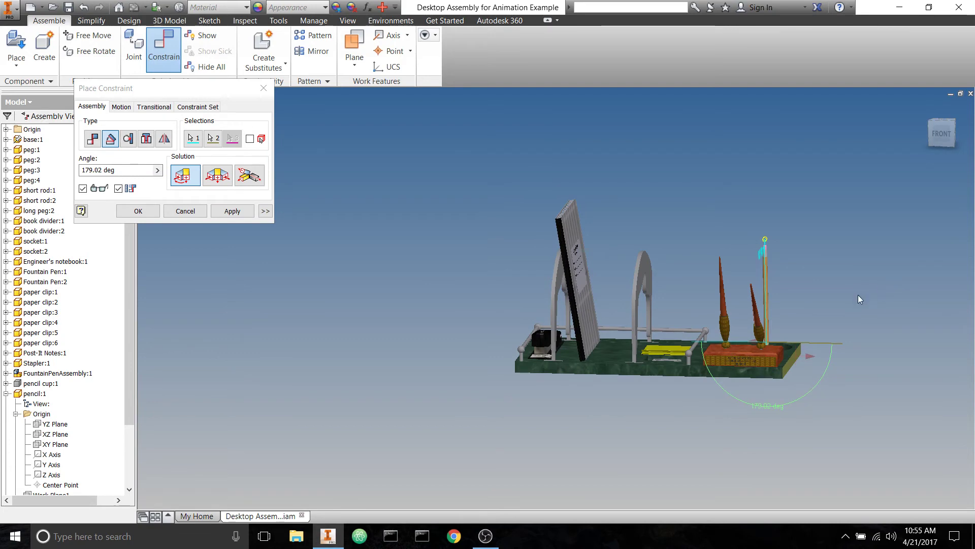
scroll(859, 299, "up", 3)
left_click(124, 171)
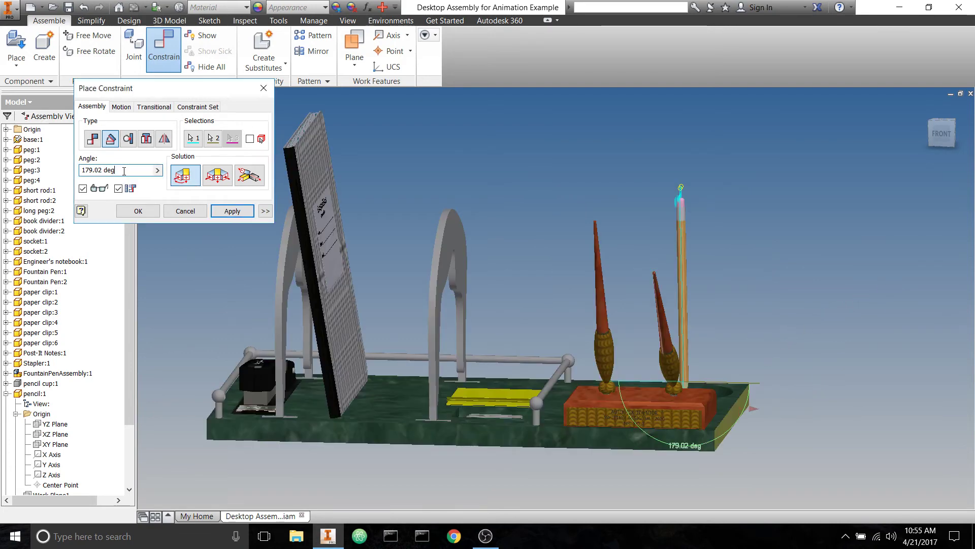
left_click_drag(124, 171, 80, 171)
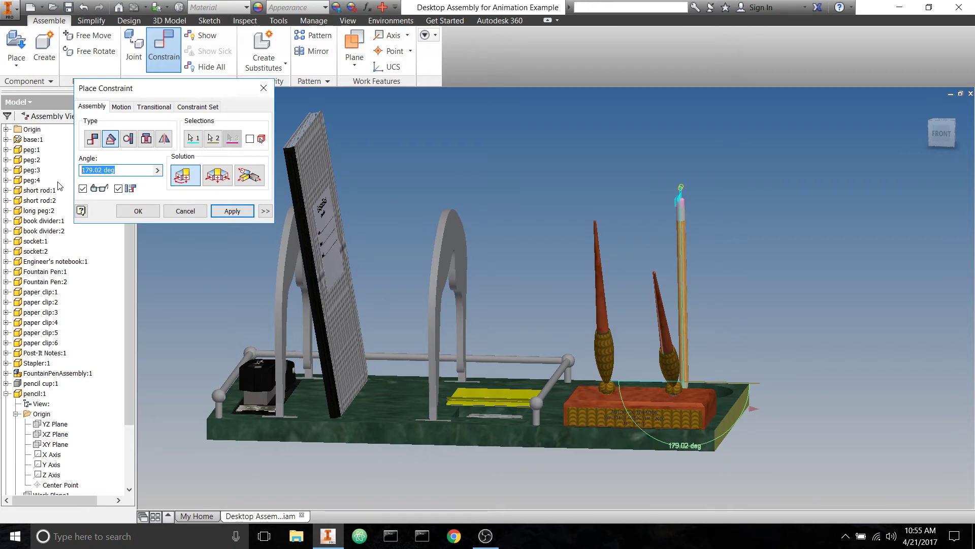
type("185")
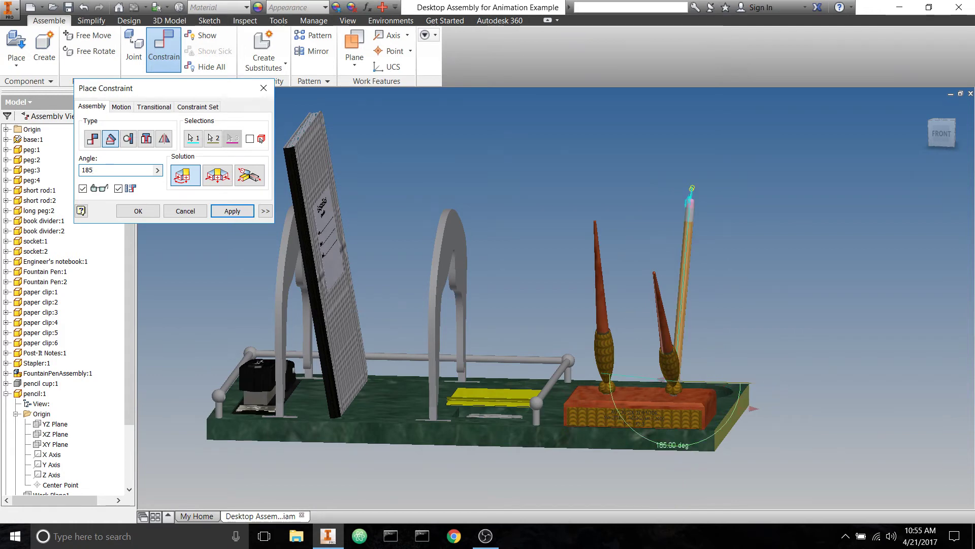
key("BackSpace")
key("BackSpace")
key("BackSpace")
type("1")
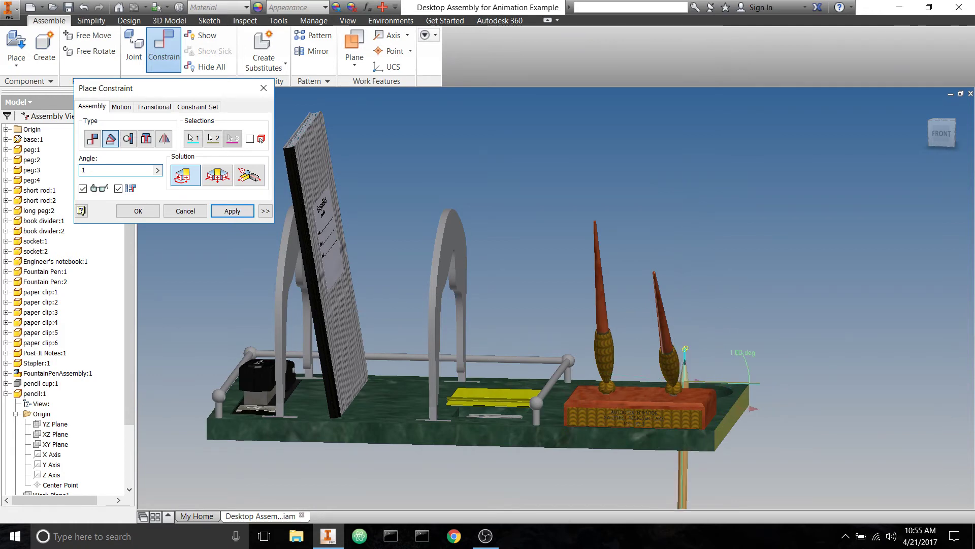
type("70")
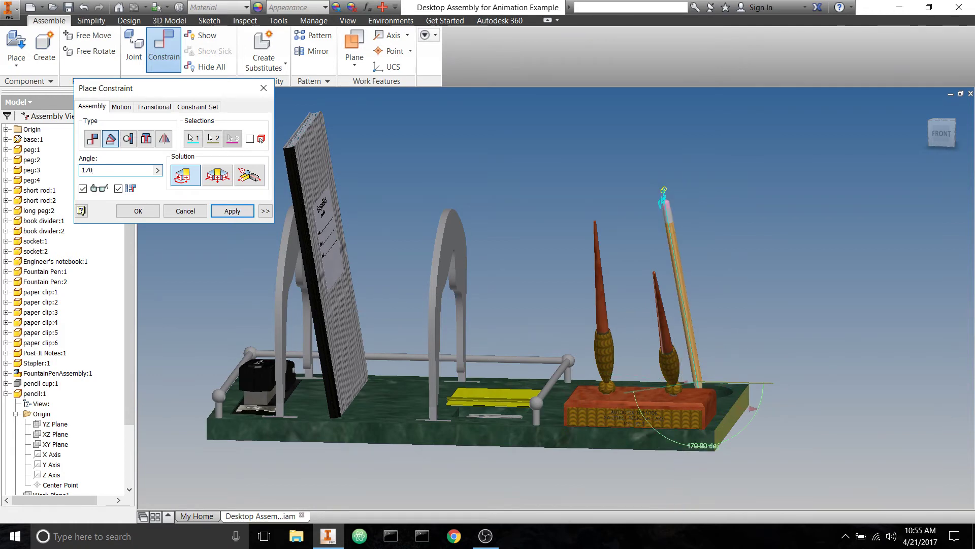
left_click(138, 210)
- Slide pencil:1 slightly within the round recess and make pencil cup:1 visible
key("F6")
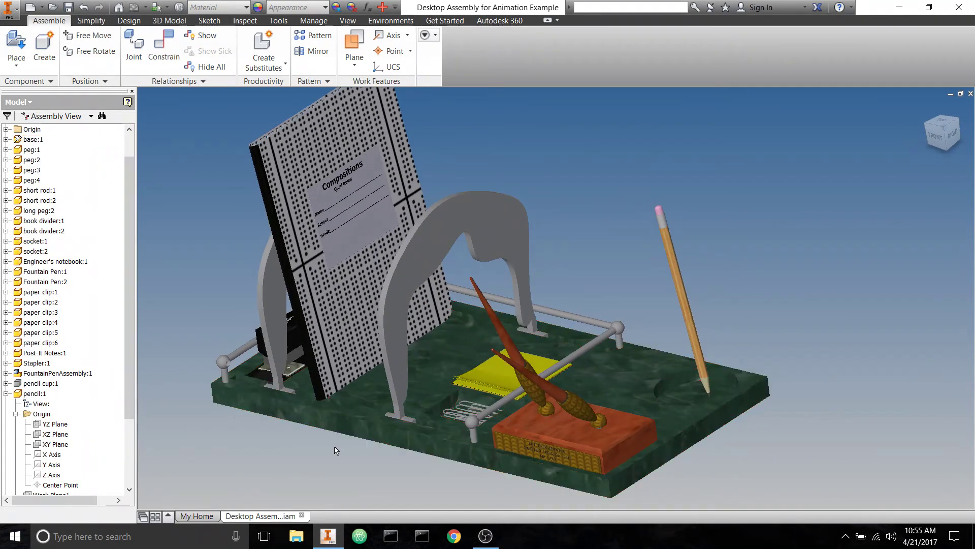
left_click_drag(702, 353, 687, 353)
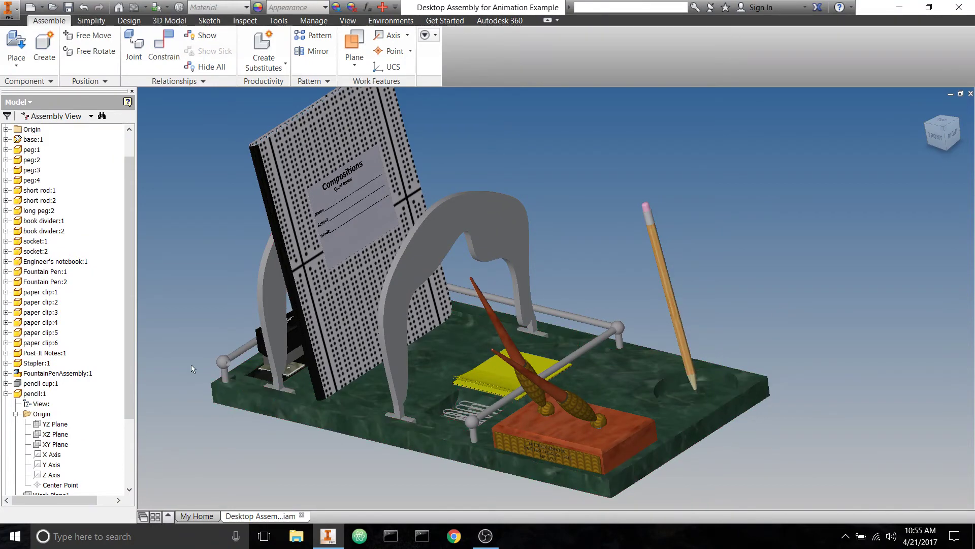
left_click(6, 394)
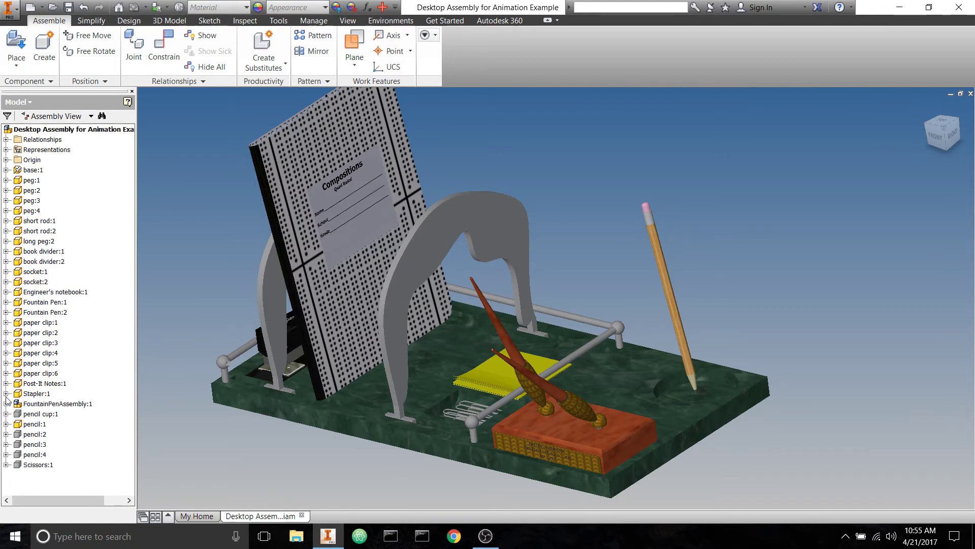
right_click(38, 414)
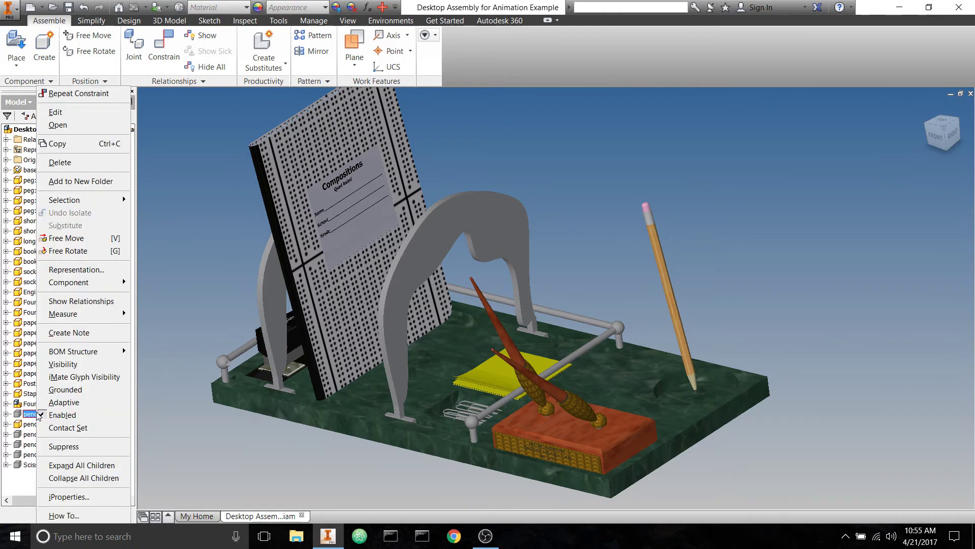
left_click(63, 363)
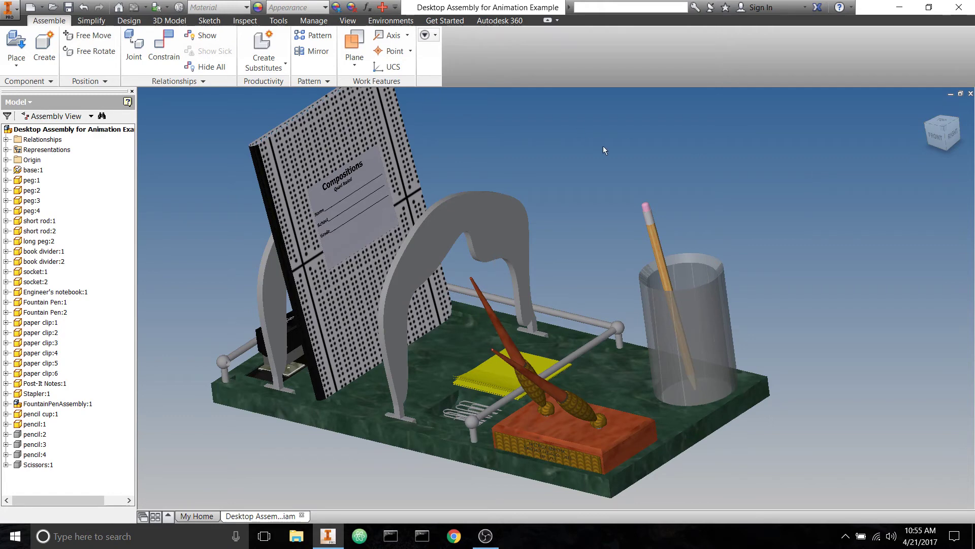
- Enter Inventor Studio, open the animation timeline and reduce its height to reveal more of the model
left_click(390, 21)
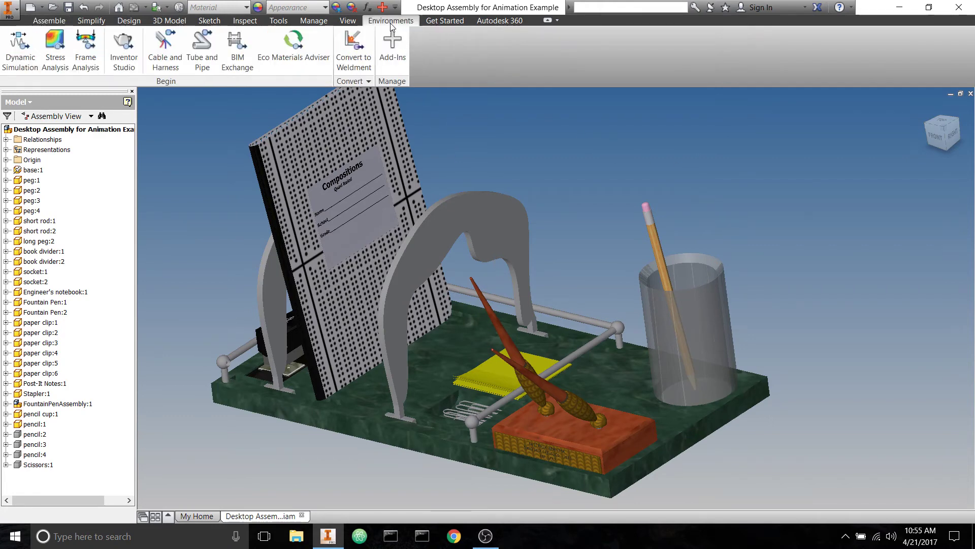
left_click(123, 54)
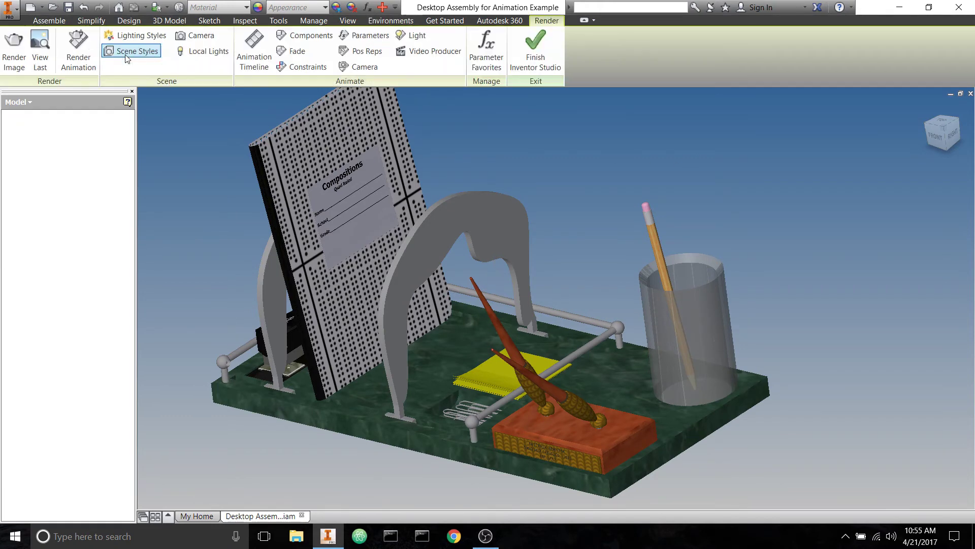
left_click(254, 51)
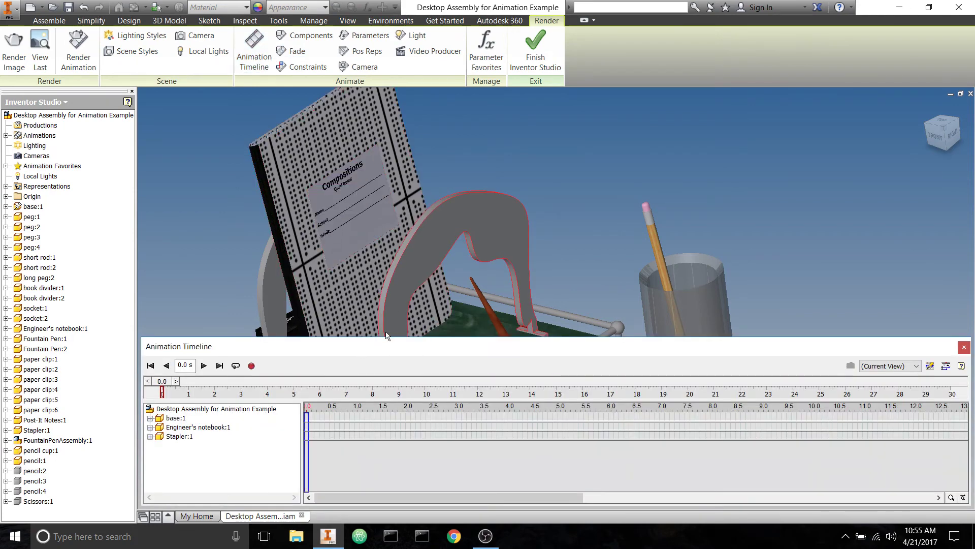
left_click_drag(396, 337, 396, 397)
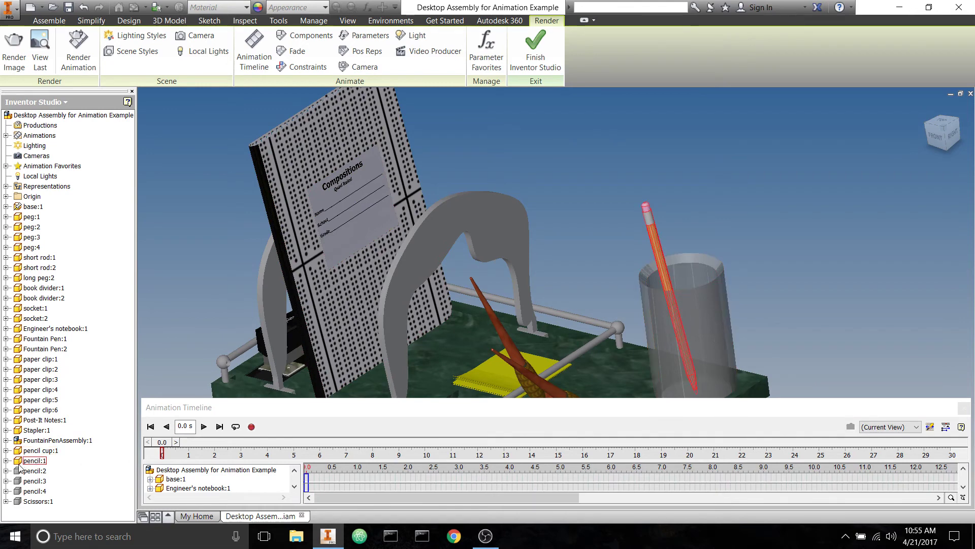
- Animate the Mate:67 constraint of pencil:1 from 0.325 in to an end value of 8 in, ending at 1 second
left_click(650, 254)
scroll(770, 175, "down", 5)
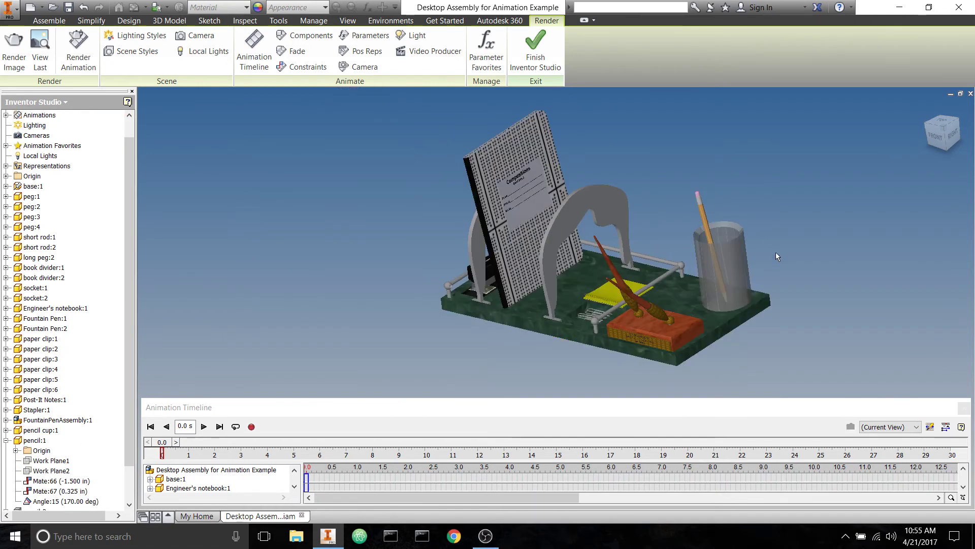
right_click(68, 493)
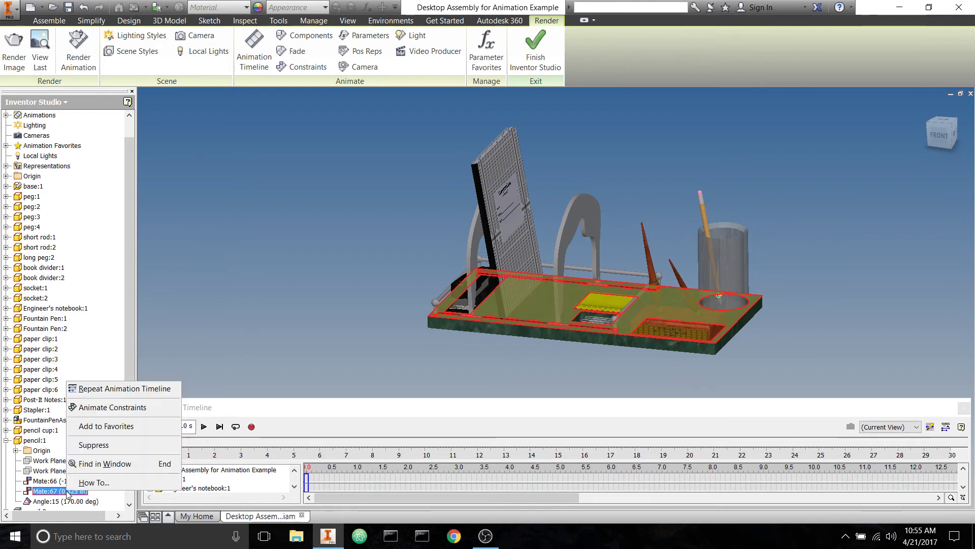
left_click(114, 407)
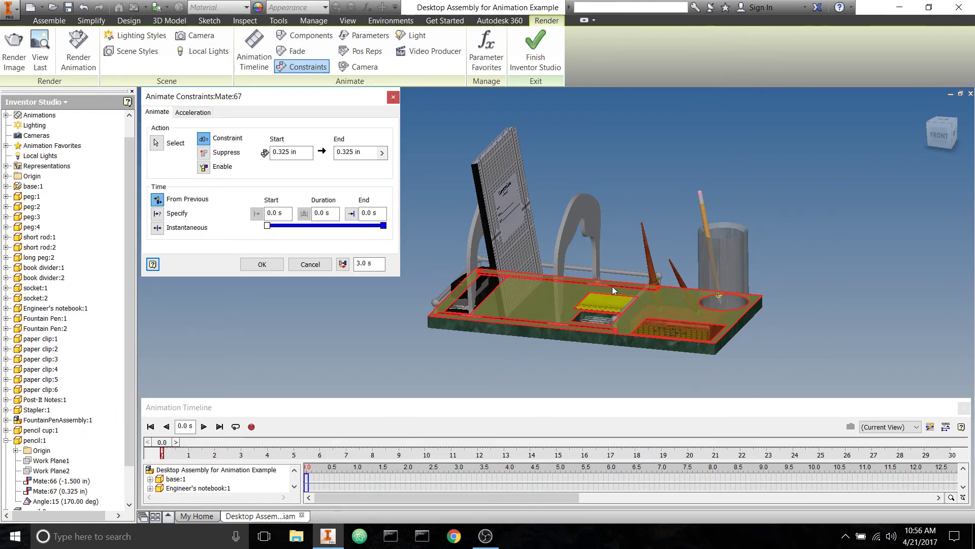
left_click(366, 153)
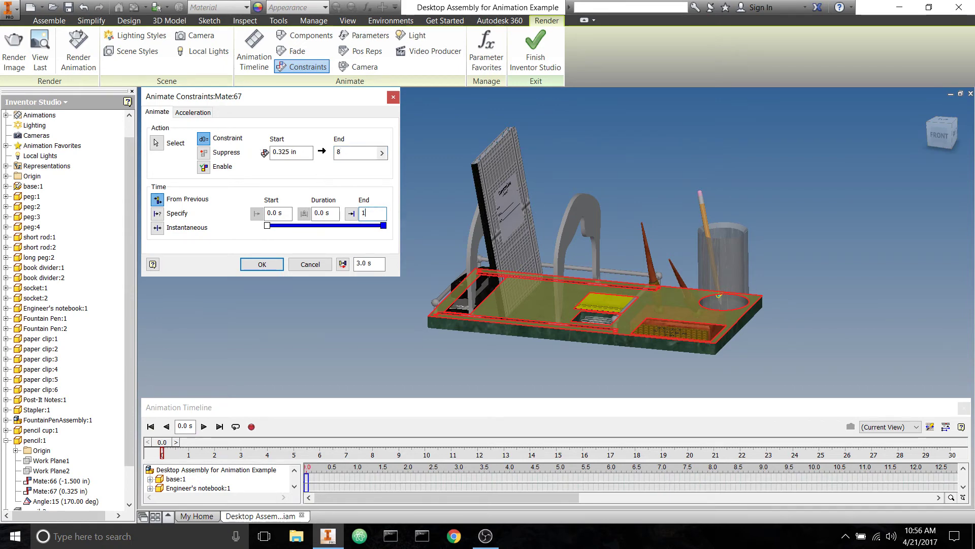
type("1")
left_click(262, 265)
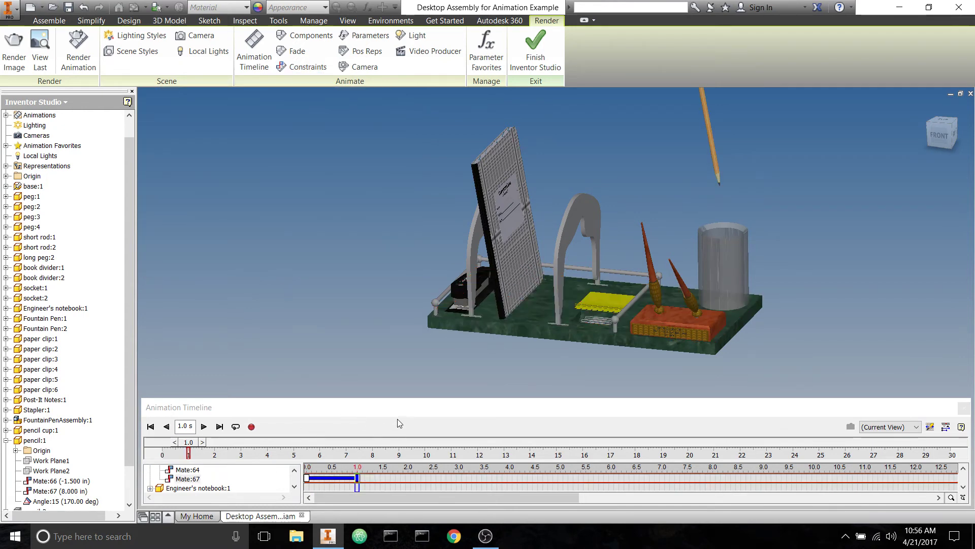
- Move the pencil's Mate:67 lift to about 4.9–5.9 s, play it in reverse, and return the timeline to 6.0 s
mouse_move(190, 443)
left_mouse_down()
mouse_move(261, 445)
mouse_move(321, 469)
mouse_move(615, 486)
left_mouse_up()
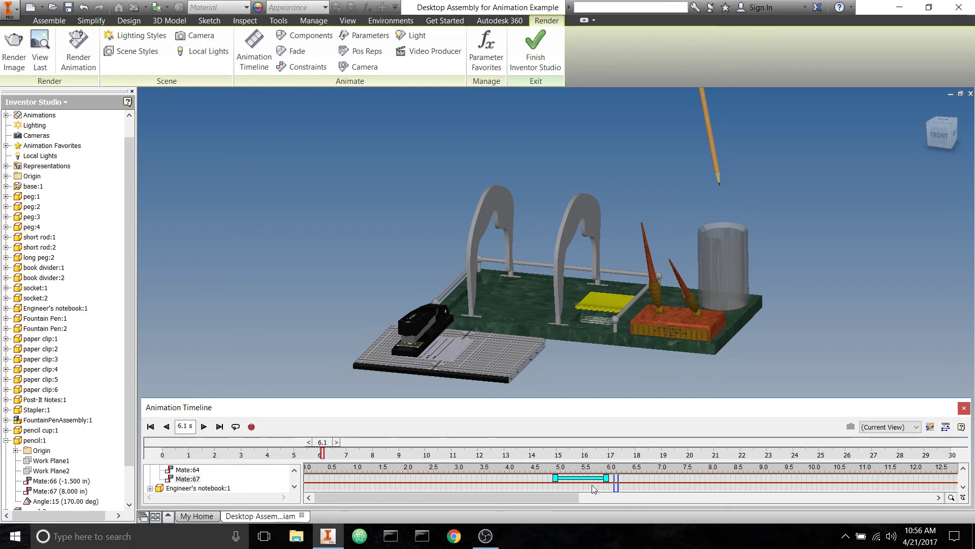
left_click(166, 426)
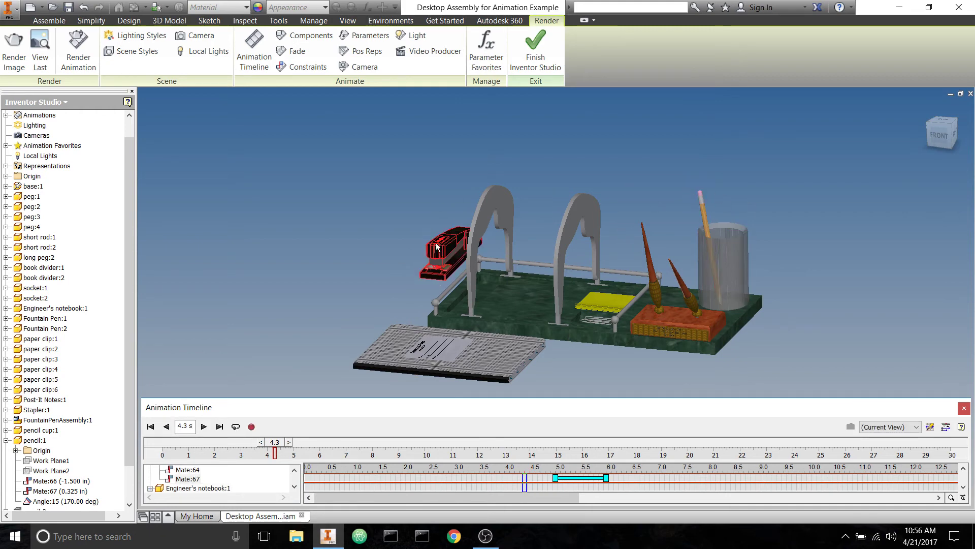
mouse_move(280, 442)
left_mouse_down()
mouse_move(317, 447)
mouse_move(320, 456)
left_mouse_up()
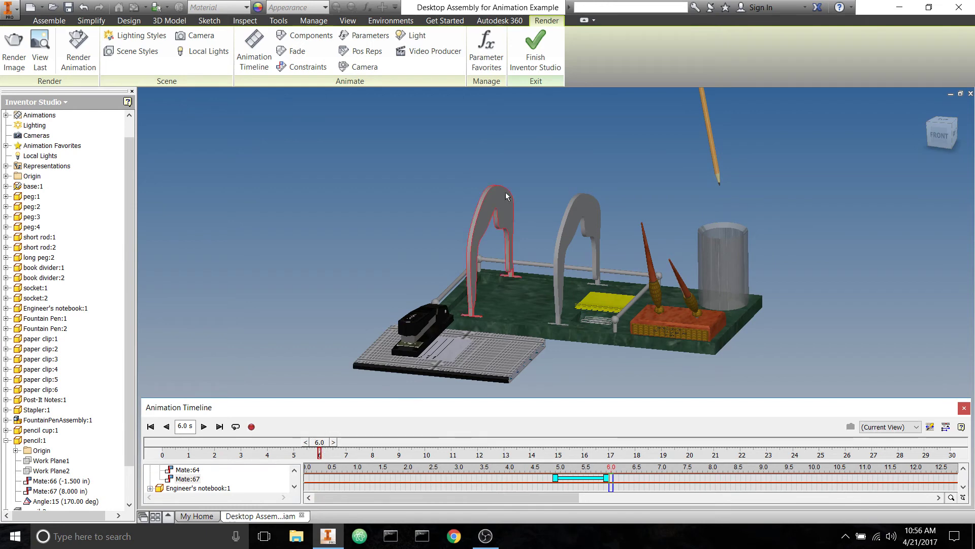
- Animate the Mate:66 constraint of pencil:1 from -1.500 in to -12 in, ending at 6.0 seconds
right_click(80, 483)
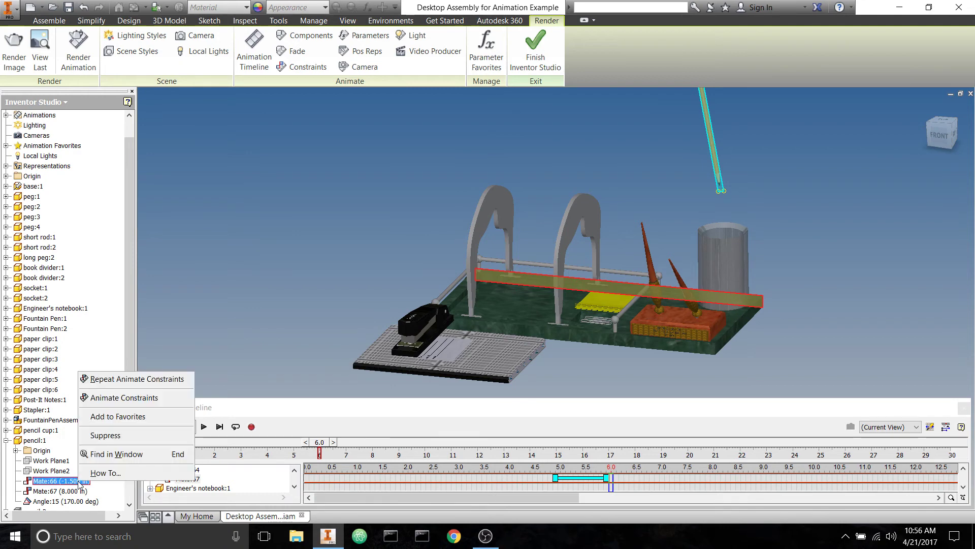
left_click(148, 397)
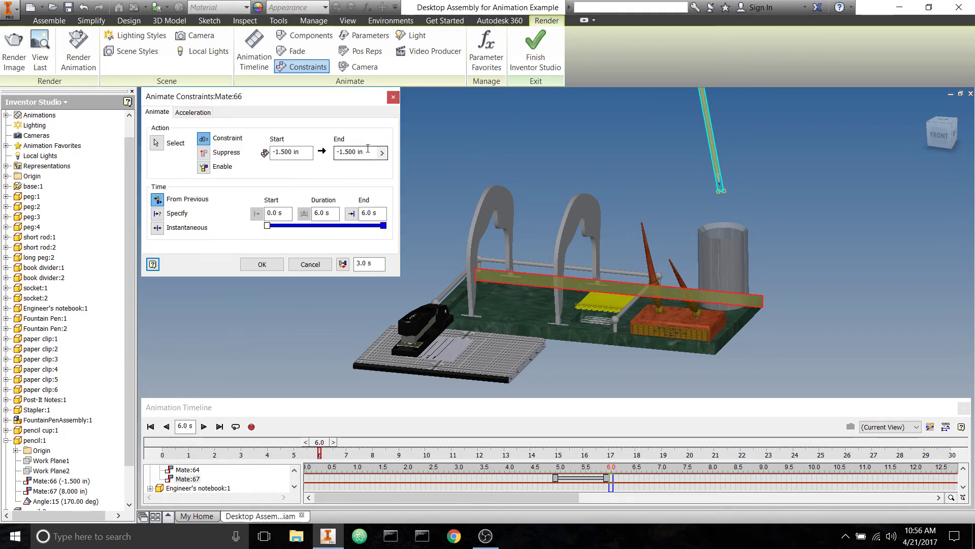
left_click(955, 123)
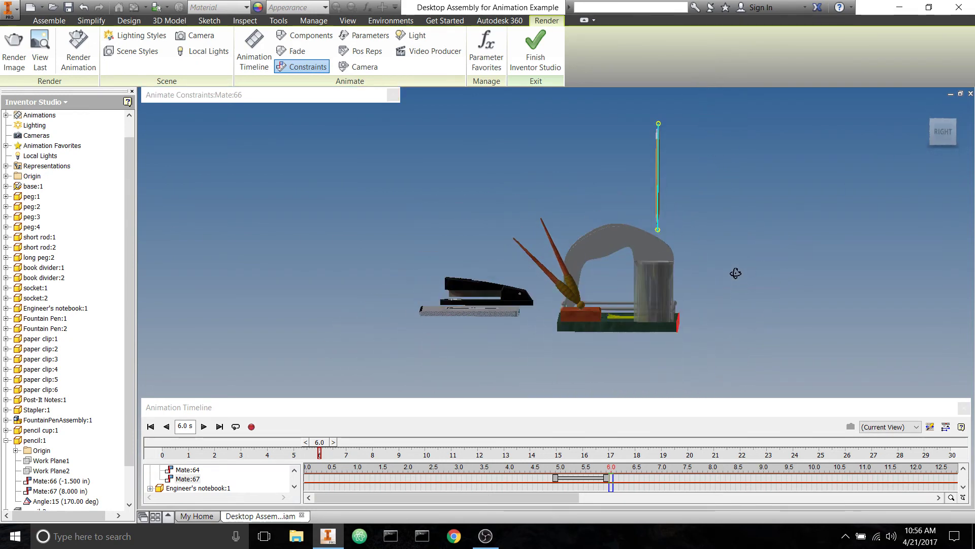
mouse_move(237, 101)
left_click(357, 154)
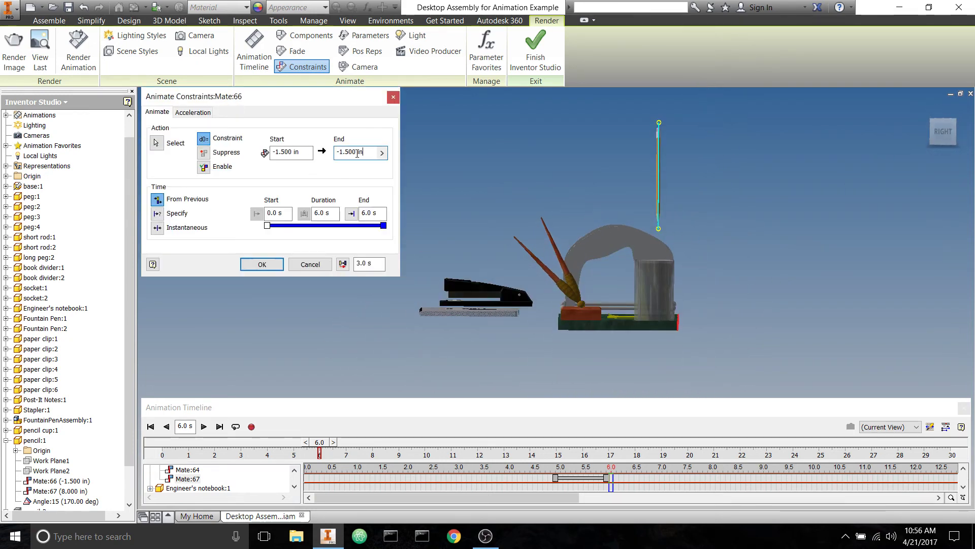
type("-12")
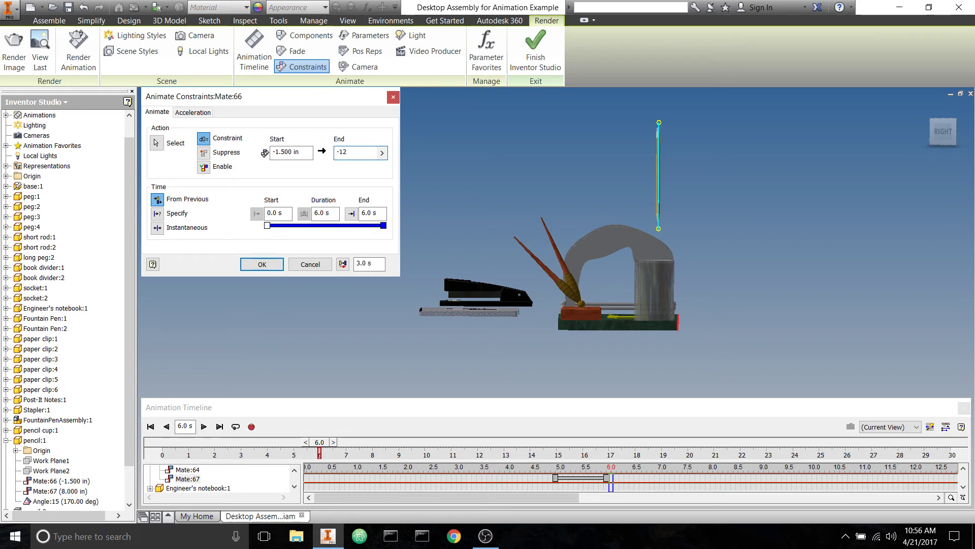
left_click(269, 265)
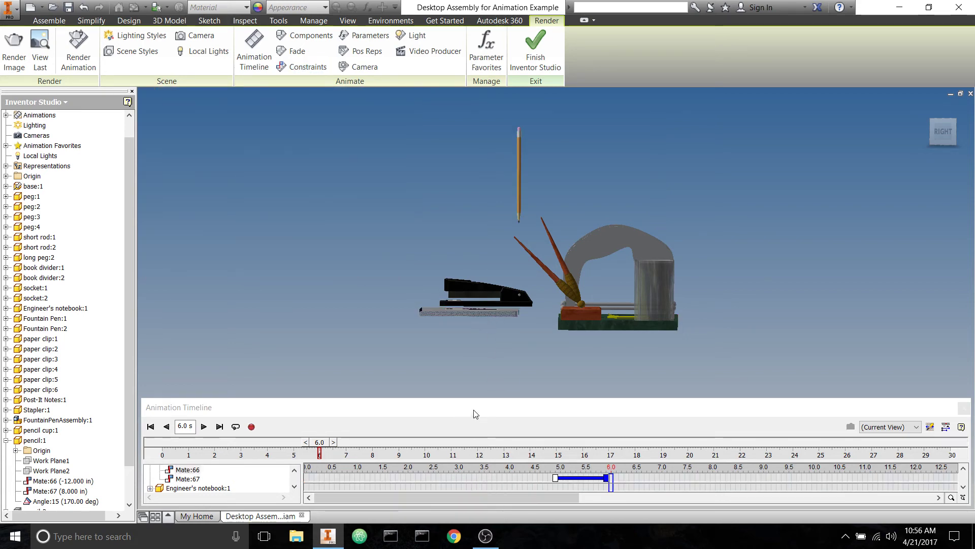
- Shorten the pencil's Mate:66 action to about one second and shift it to run from about 5.9 to 7.0 seconds
left_click_drag(478, 397, 478, 366)
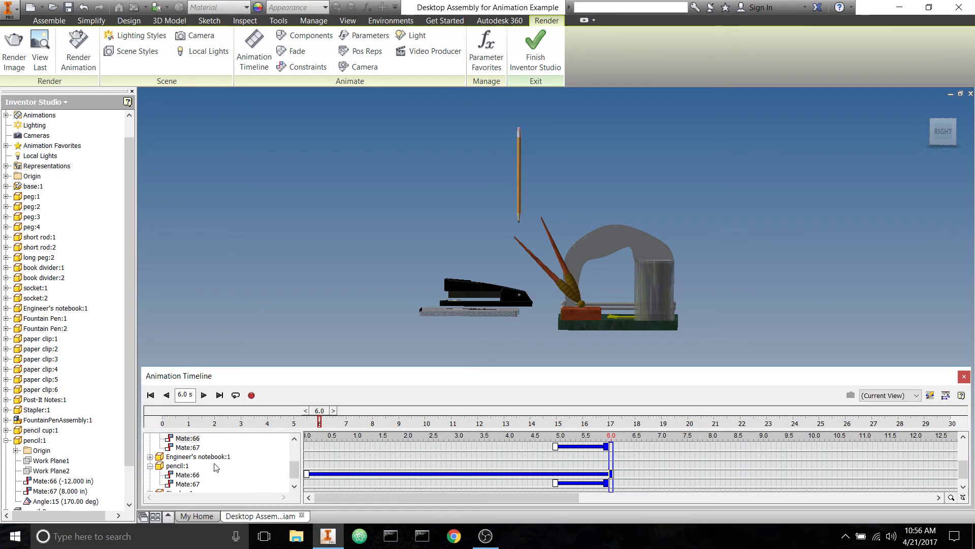
scroll(155, 457, "up", 5)
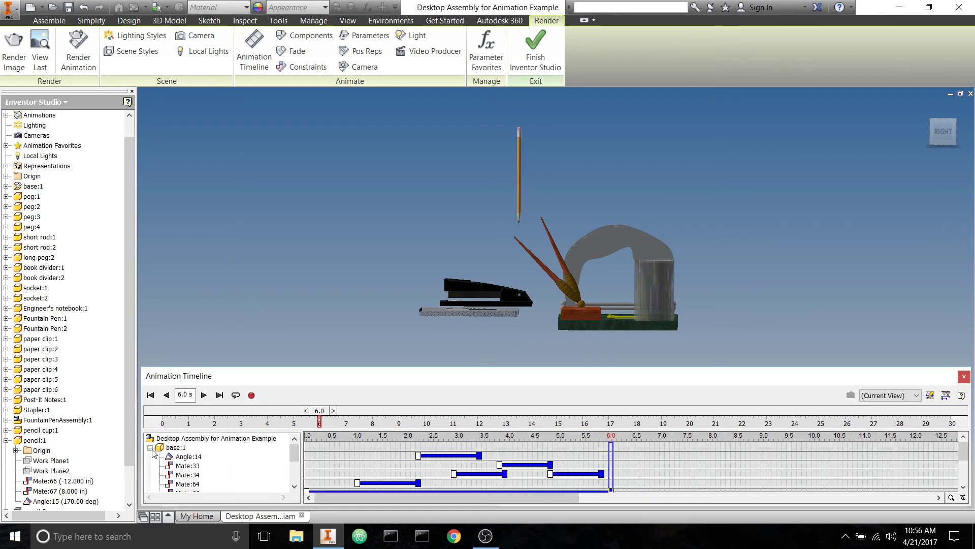
left_click(150, 447)
scroll(168, 460, "down", 1)
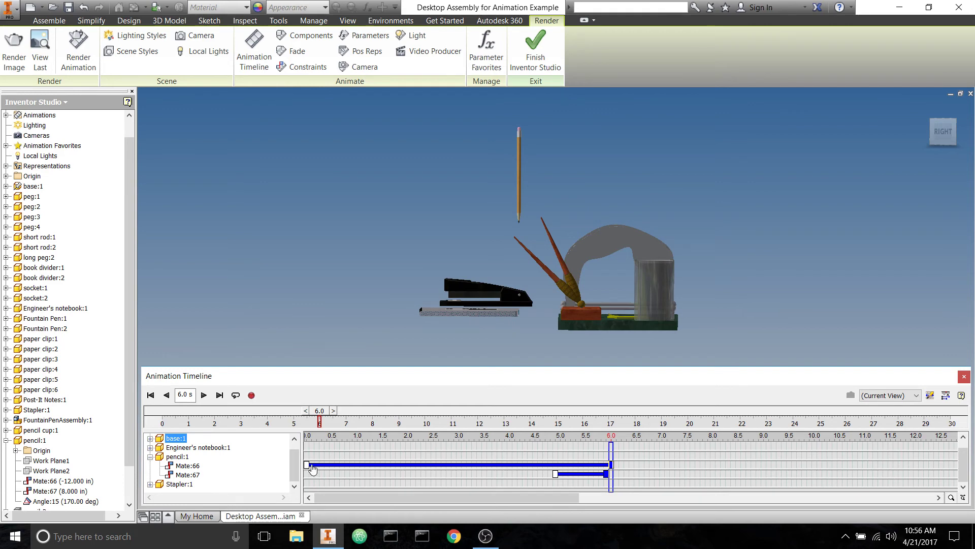
left_click_drag(309, 464, 536, 464)
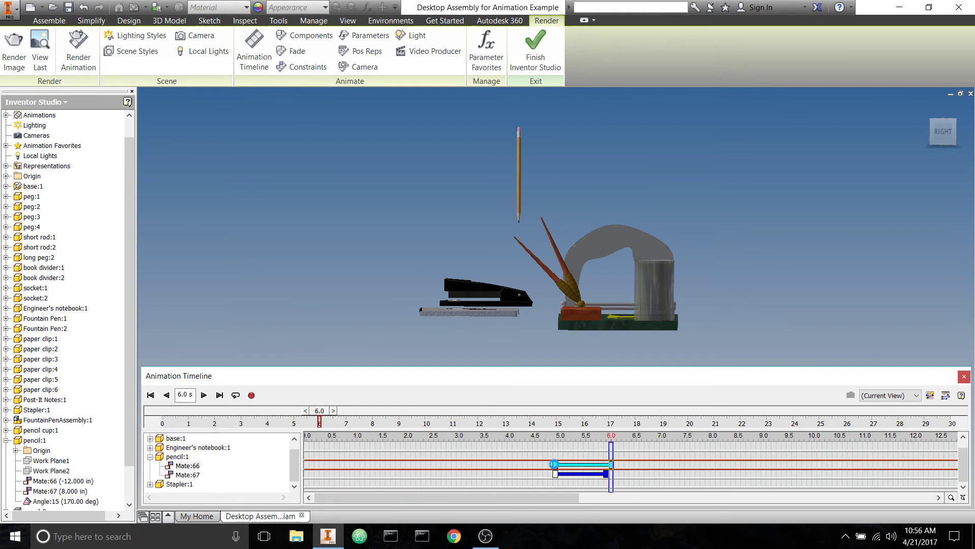
left_click_drag(322, 413, 300, 414)
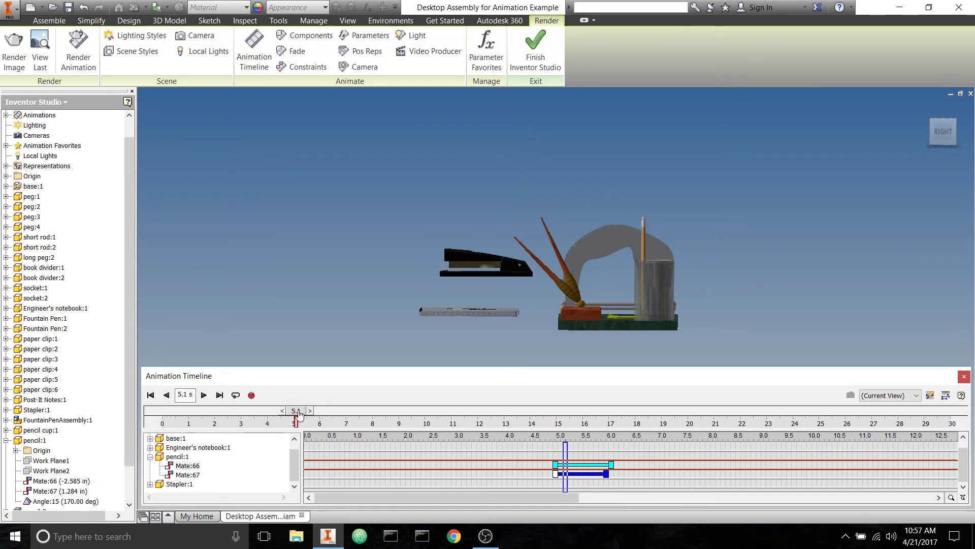
left_click_drag(584, 468, 633, 468)
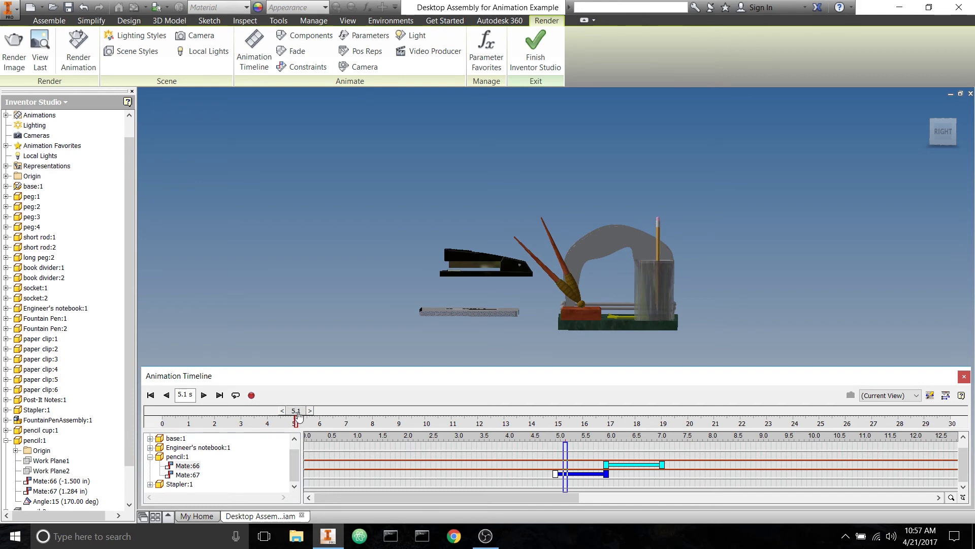
- Play the pencil's motion in reverse from 7.3 s, then review it forward to 7.5 s from an angled view
left_click_drag(299, 415, 354, 414)
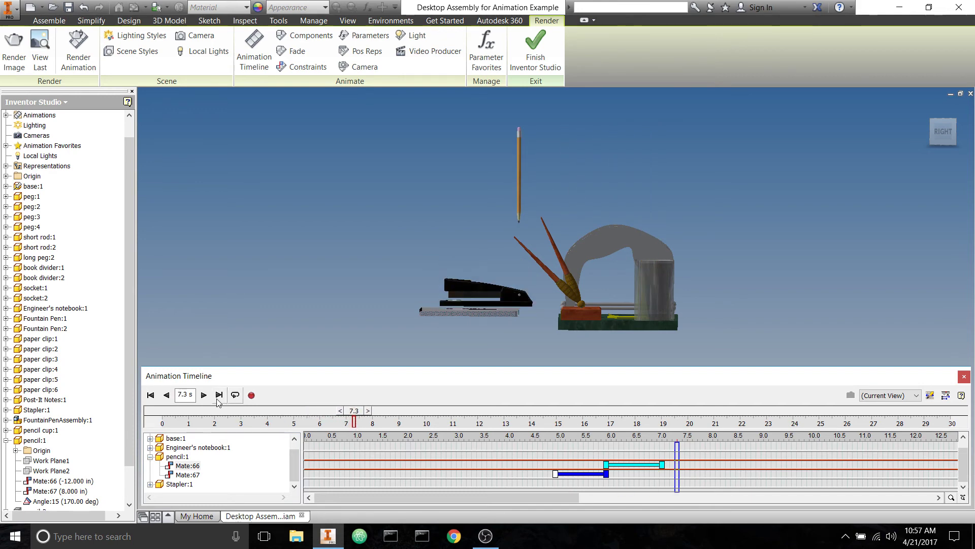
left_click(166, 395)
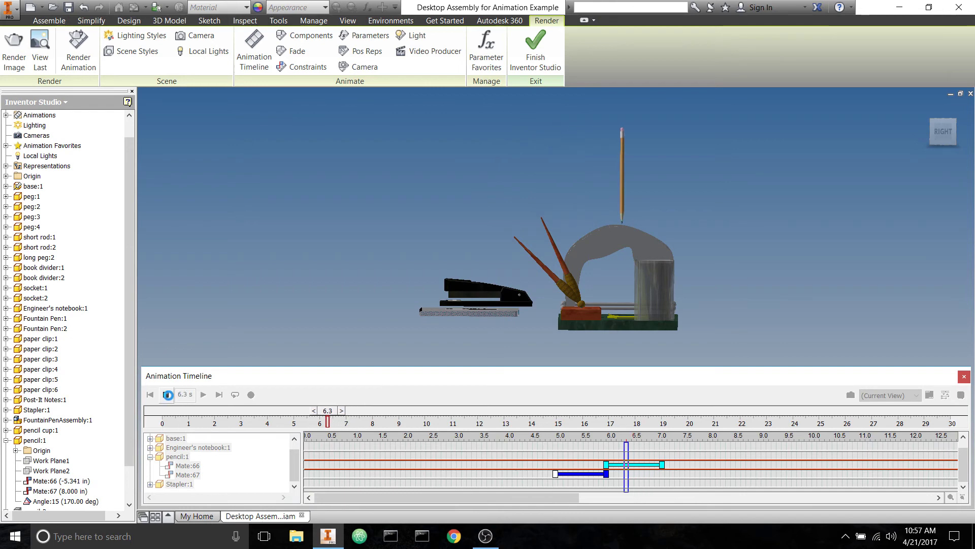
left_click(167, 394)
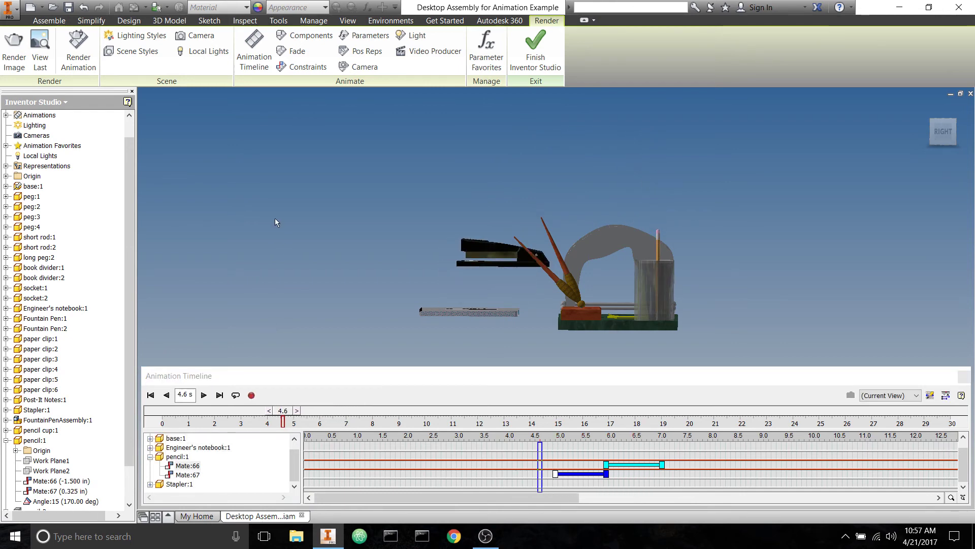
left_click(929, 115)
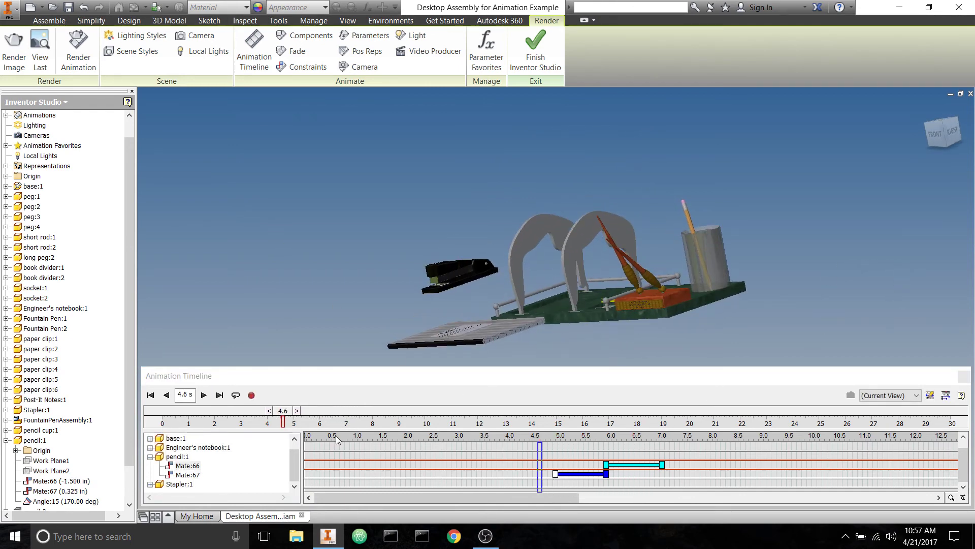
left_click_drag(283, 410, 360, 411)
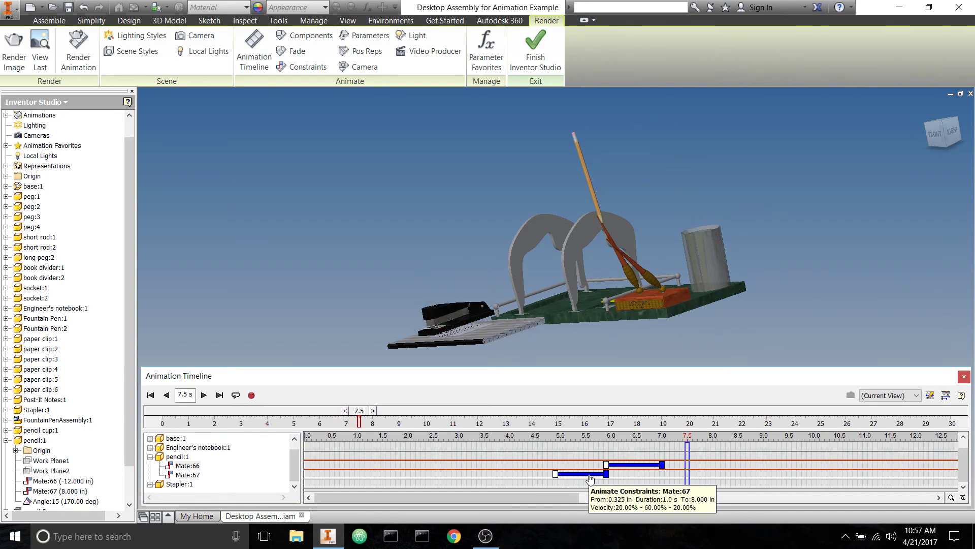
- Mirror the pencil's Mate:67 lift action and place the copy at about 6.9–7.9 s to lower the pencil
left_click_drag(928, 108, 779, 211)
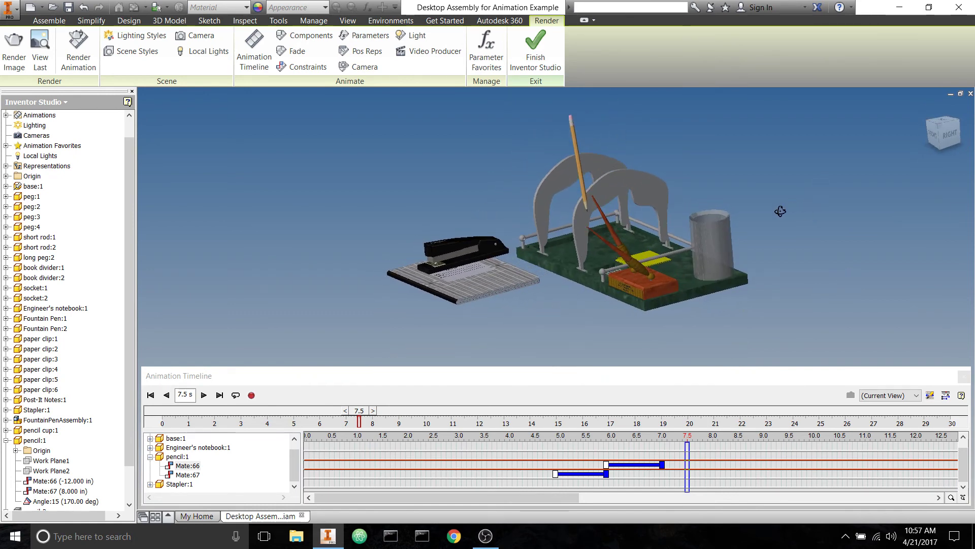
left_click(599, 474)
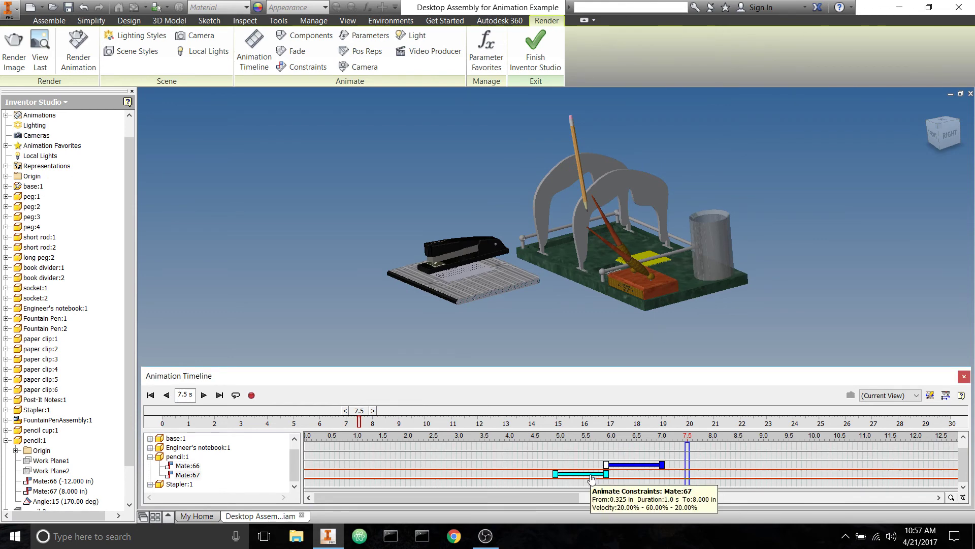
right_click(591, 477)
left_click(614, 466)
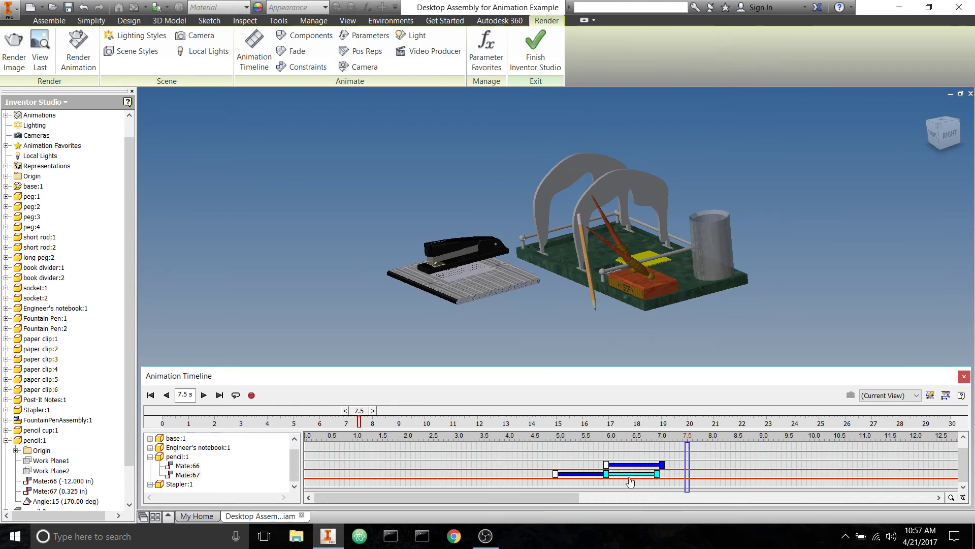
left_click_drag(635, 479, 686, 478)
- Play the animation in reverse from about 8 seconds to check the pencil's lifting, sideways and lowering motions
left_click_drag(359, 413, 372, 415)
left_click(165, 396)
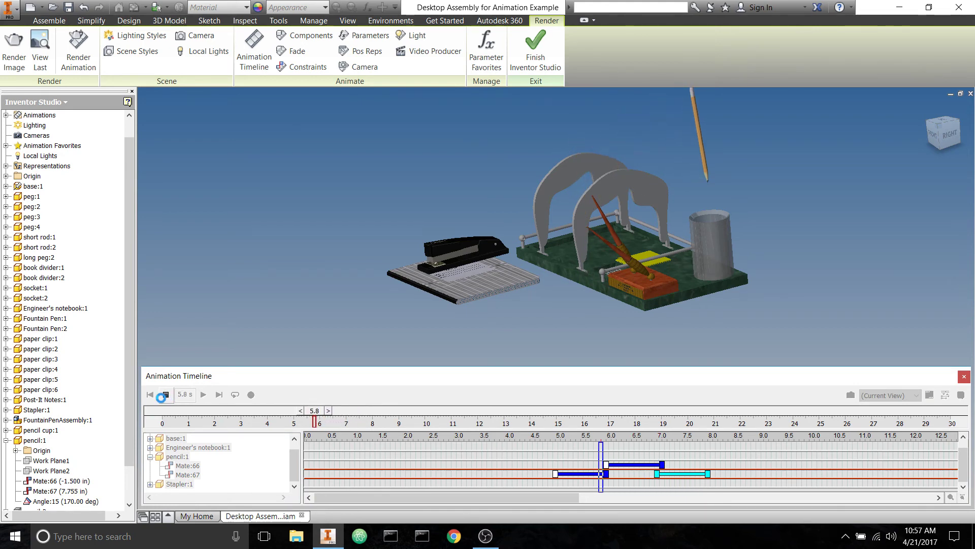
left_click(165, 396)
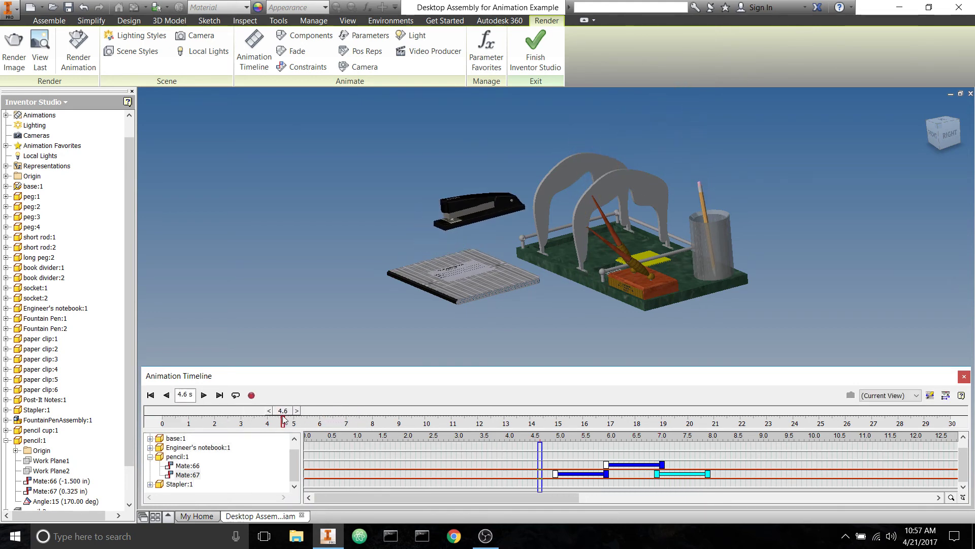
- With the timeline at 8.0 seconds, animate the pencil's Angle:15 constraint from 170 to 0 degrees, starting from 0 seconds
left_click_drag(283, 420, 369, 430)
left_click(61, 481)
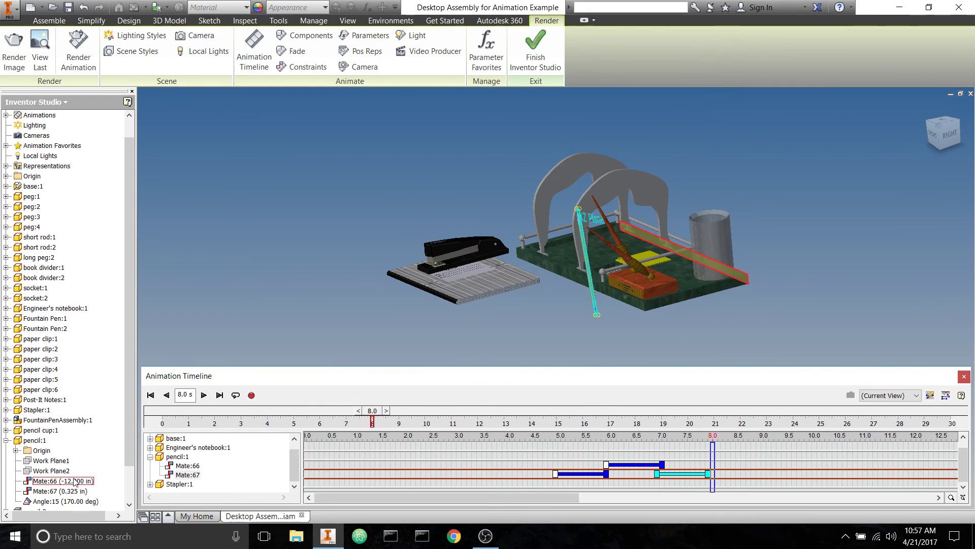
scroll(77, 482, "down", 2)
left_click(79, 460)
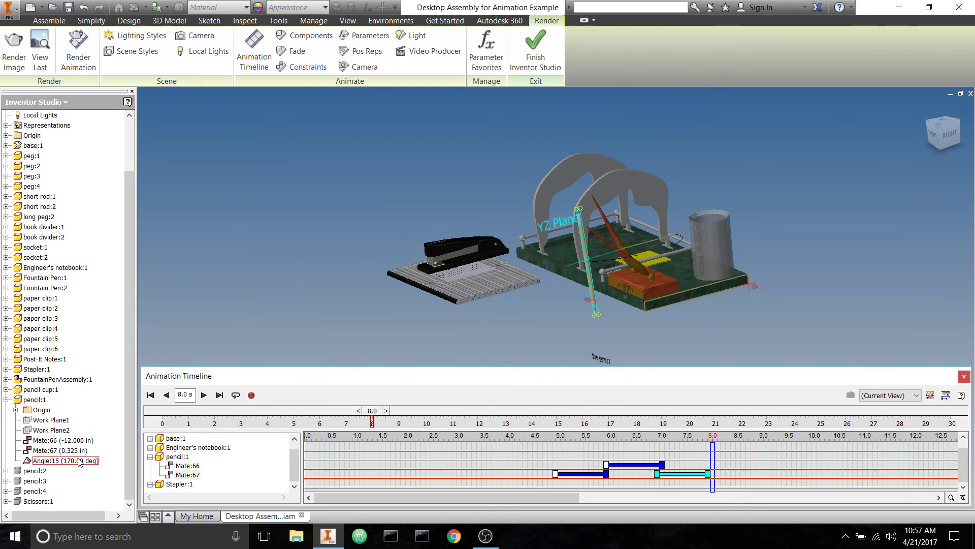
right_click(79, 461)
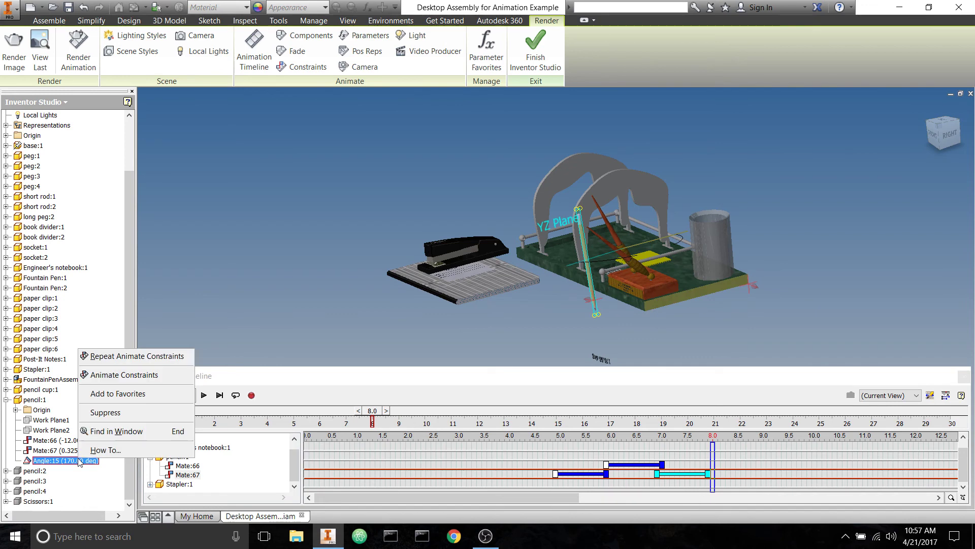
left_click(125, 375)
middle_click_drag(522, 297, 667, 283, "shift")
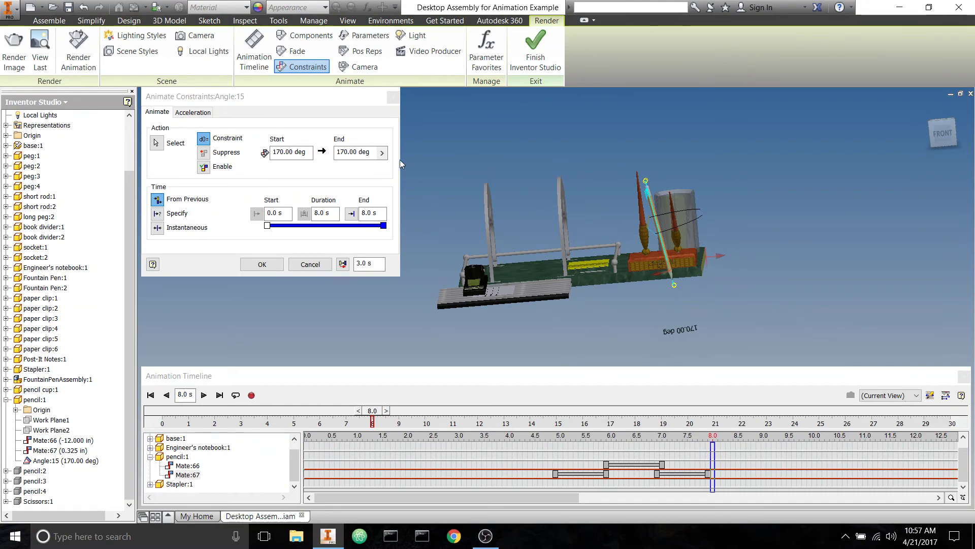
left_click(372, 151)
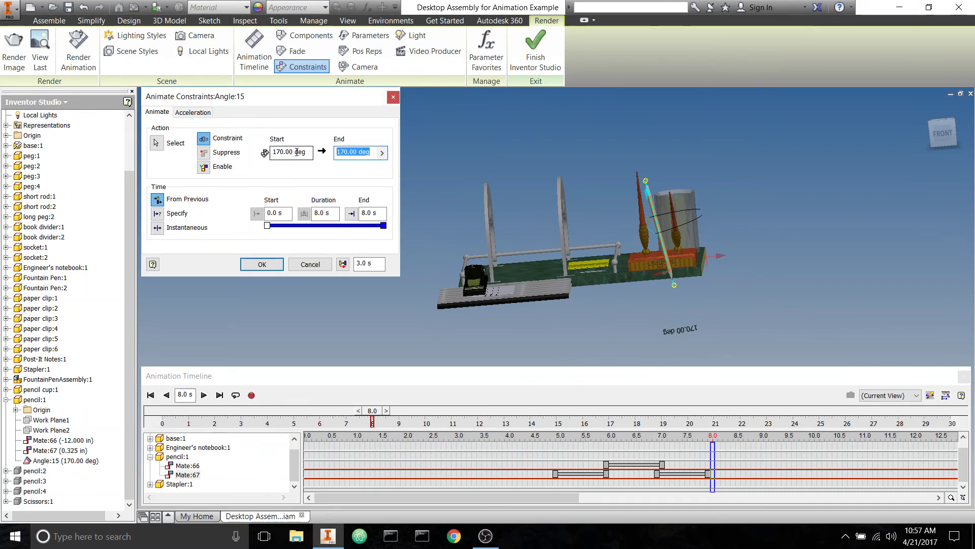
left_click(261, 265)
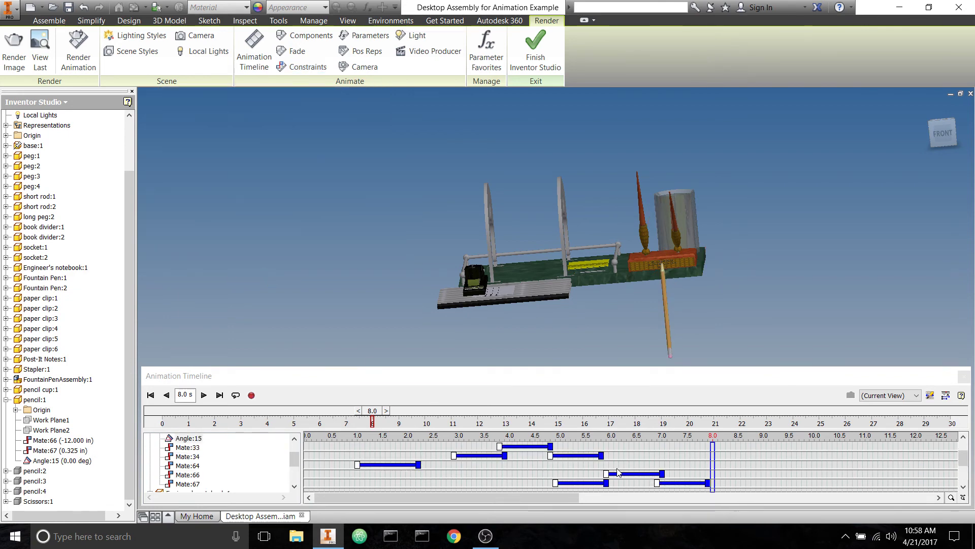
- Change the pencil's Angle:15 action to end at 90 degrees and make it run from about 8.0 to 9.0 seconds
scroll(628, 471, "down", 2)
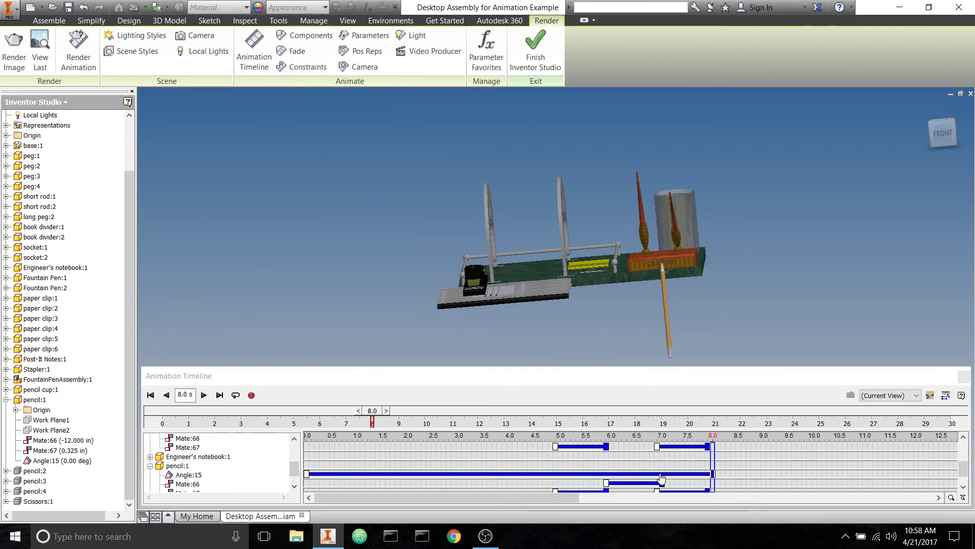
right_click(661, 478)
left_click(679, 438)
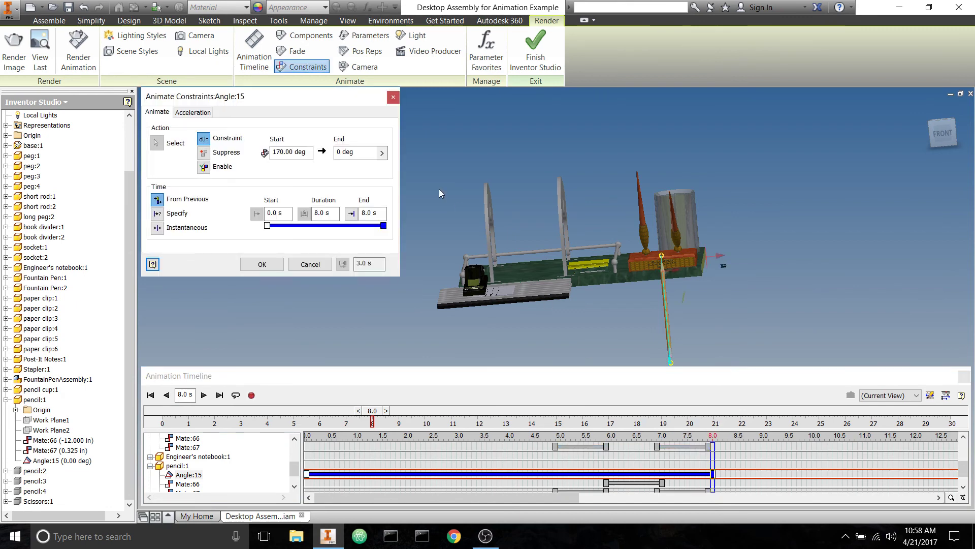
left_click(359, 150)
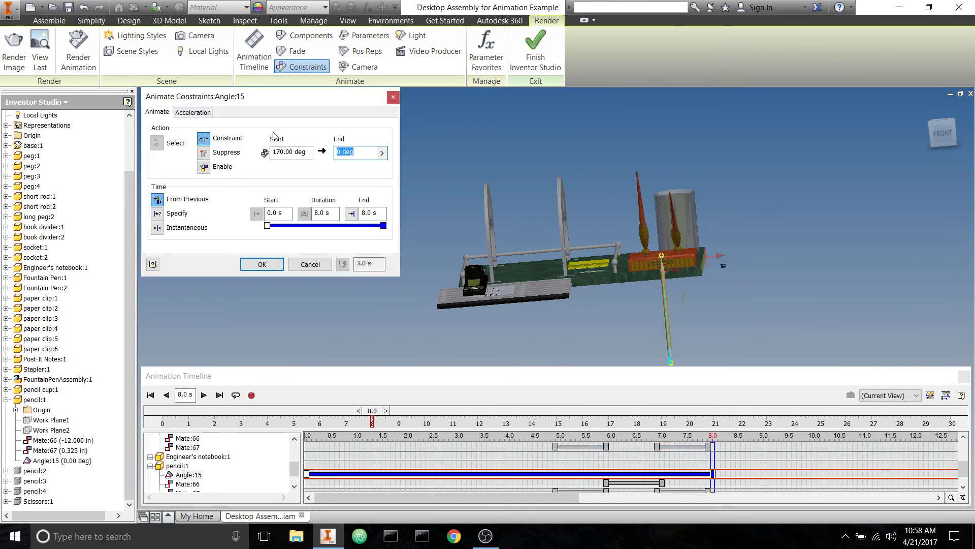
left_click(279, 266)
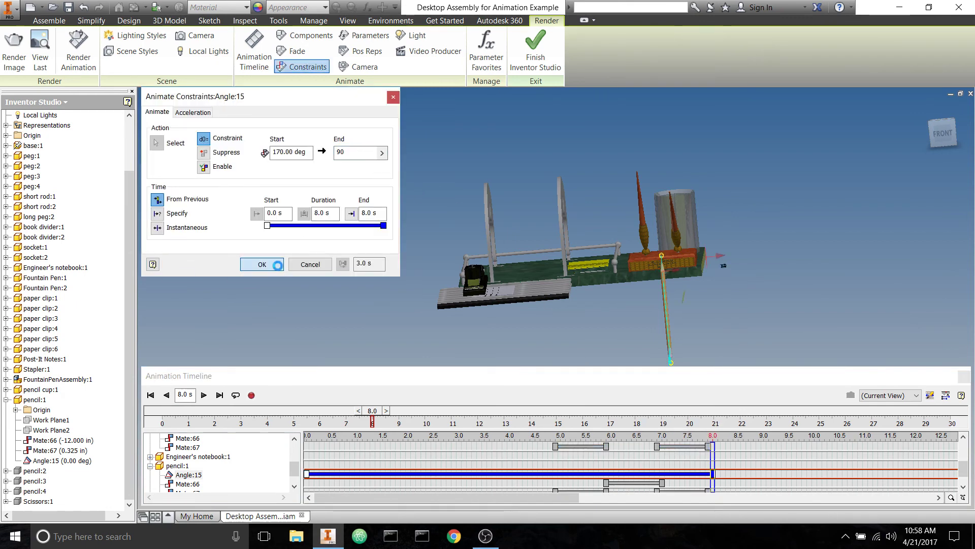
left_click_drag(307, 473, 736, 479)
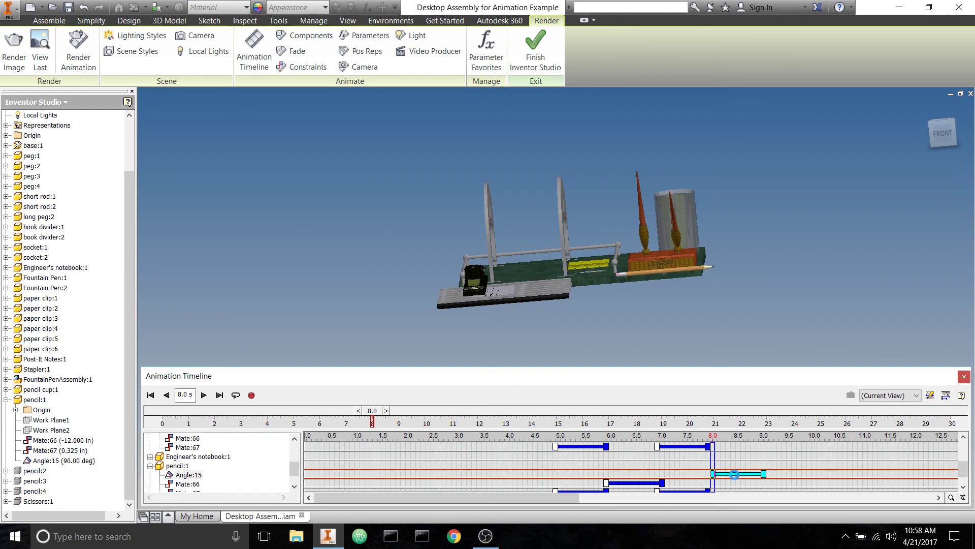
- Play the animation in reverse from 9.1 seconds to check the pencil's rotation after lowering
left_click_drag(374, 417, 401, 421)
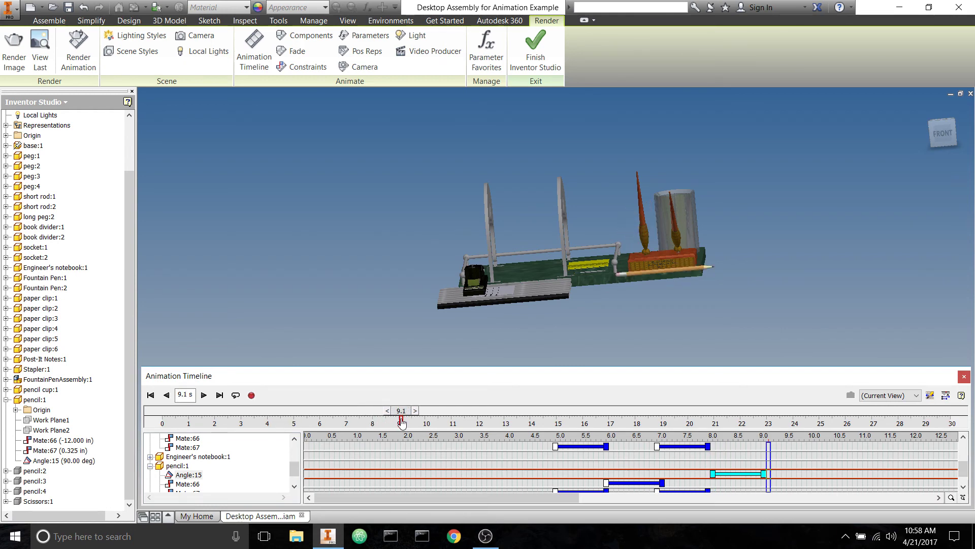
left_click(167, 395)
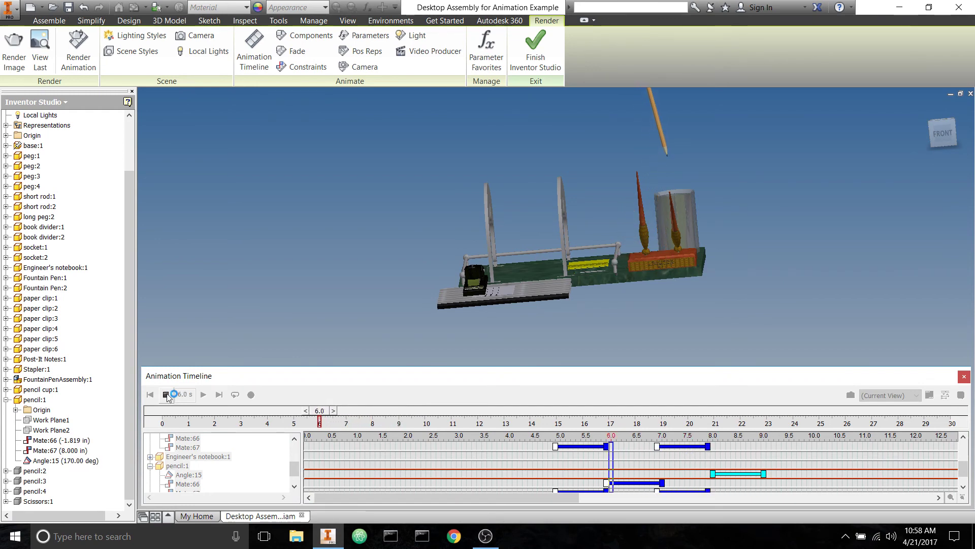
left_click(166, 395)
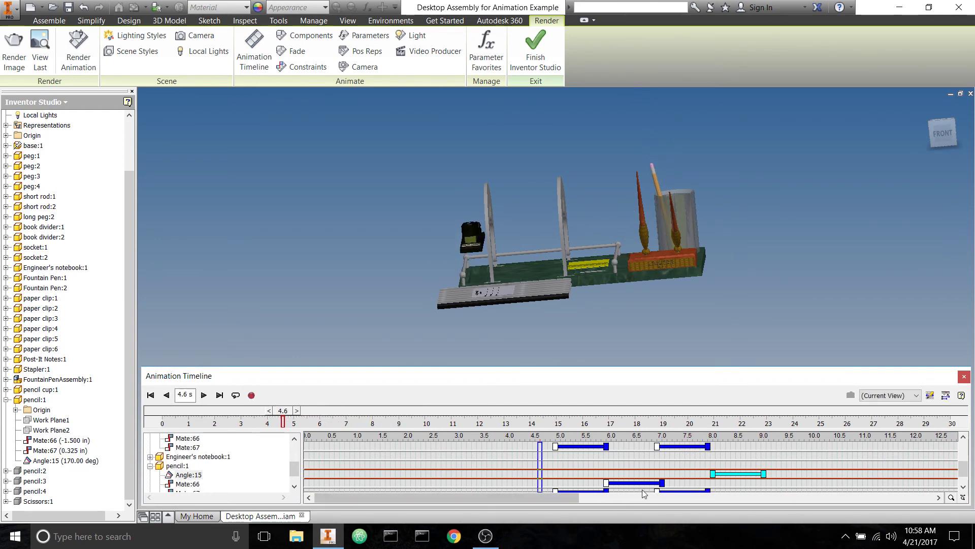
- Move the pencil's Angle:15 action earlier to about 6.9–7.9 seconds, aligned with the Mate:67 lowering action
scroll(670, 474, "down", 1)
scroll(674, 474, "down", 1)
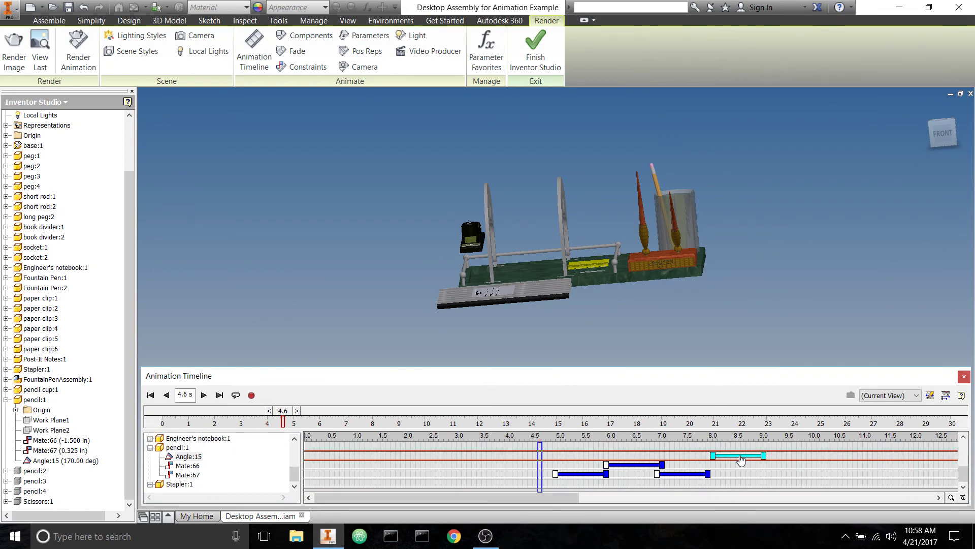
left_click_drag(744, 456, 688, 460)
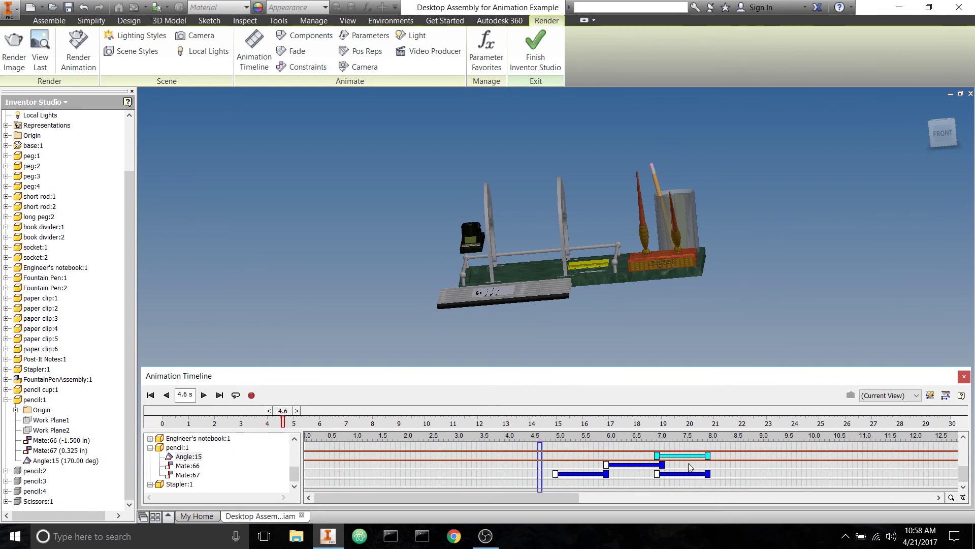
left_click(688, 476)
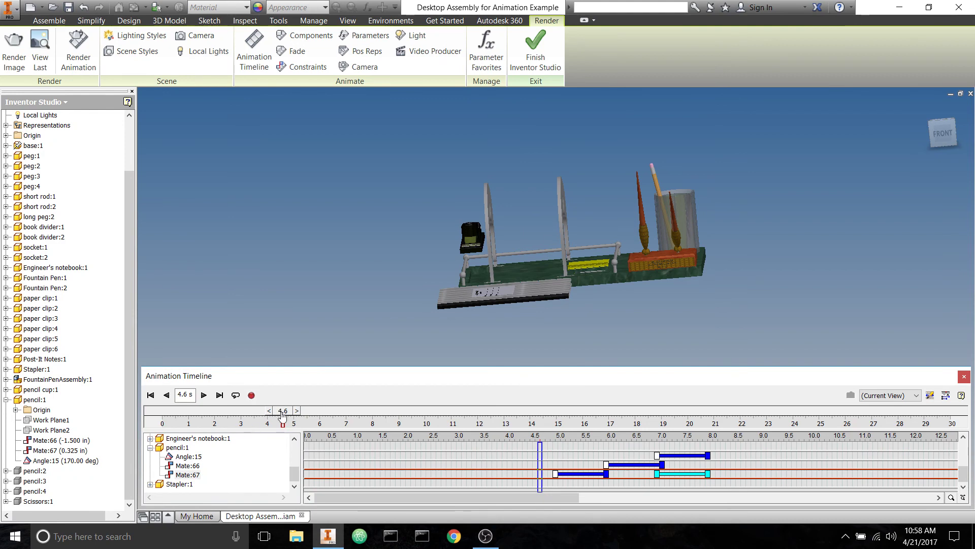
- Play the animation in reverse from 8.5 seconds to check the pencil rotating while it is lowered
mouse_move(283, 415)
left_mouse_down()
mouse_move(358, 416)
mouse_move(386, 431)
left_mouse_up()
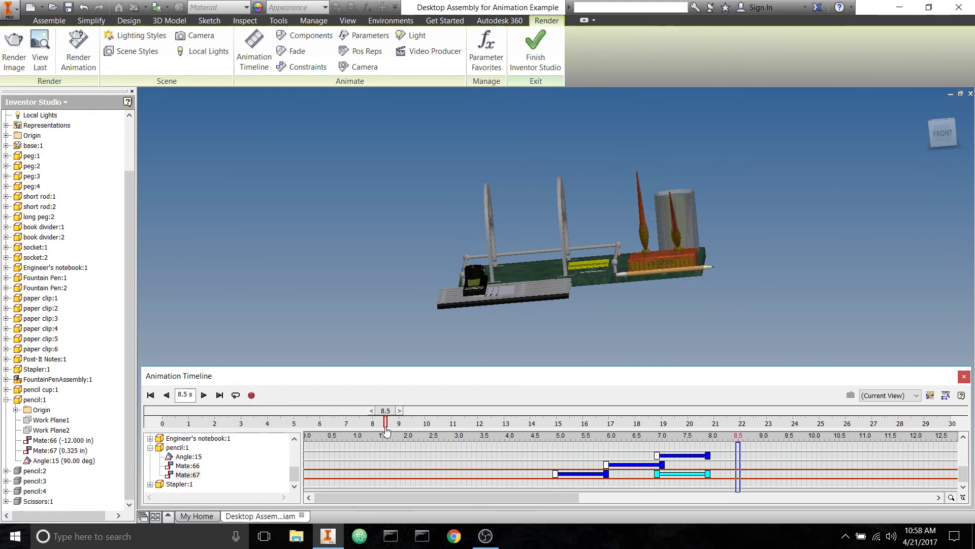
left_click(165, 396)
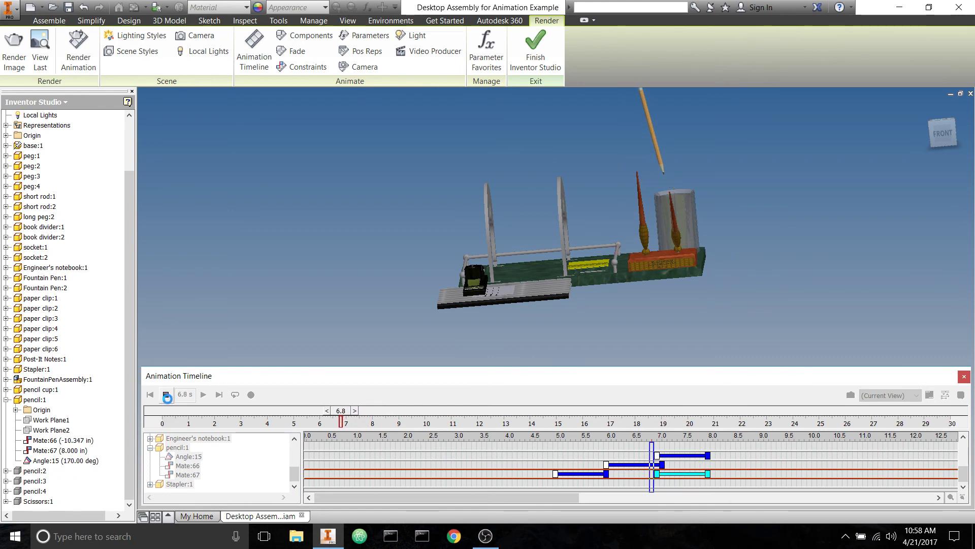
left_click(338, 291)
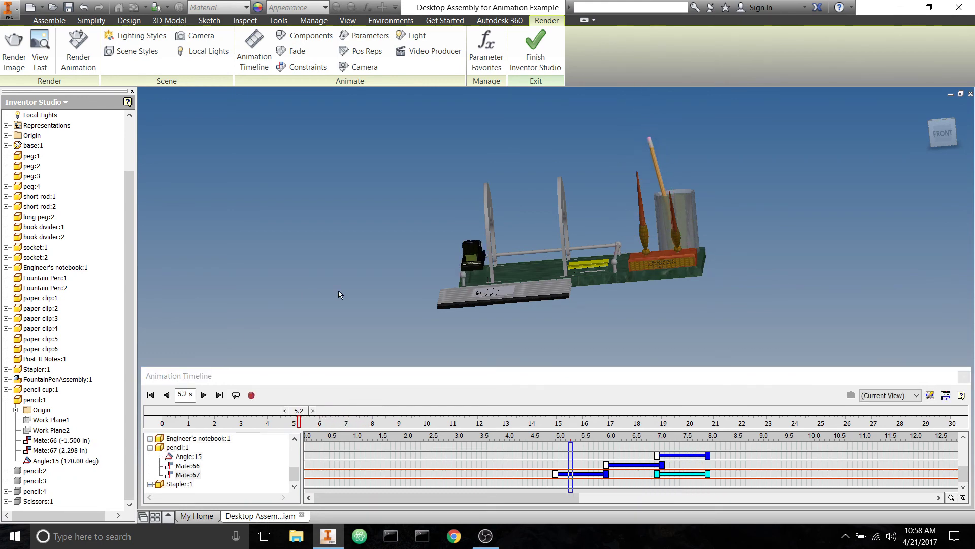
- Shift the pencil's Angle:15 and Mate:67 lowering actions to about 6.4–7.4 seconds, then play the animation in reverse from 7.5 seconds
middle_click_drag(664, 313, 691, 355, "shift")
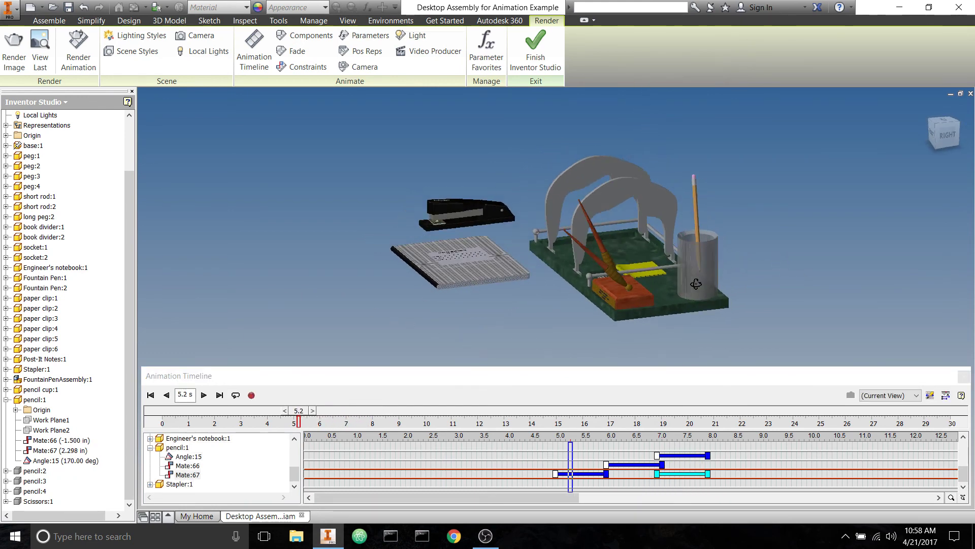
left_click_drag(682, 455, 653, 480)
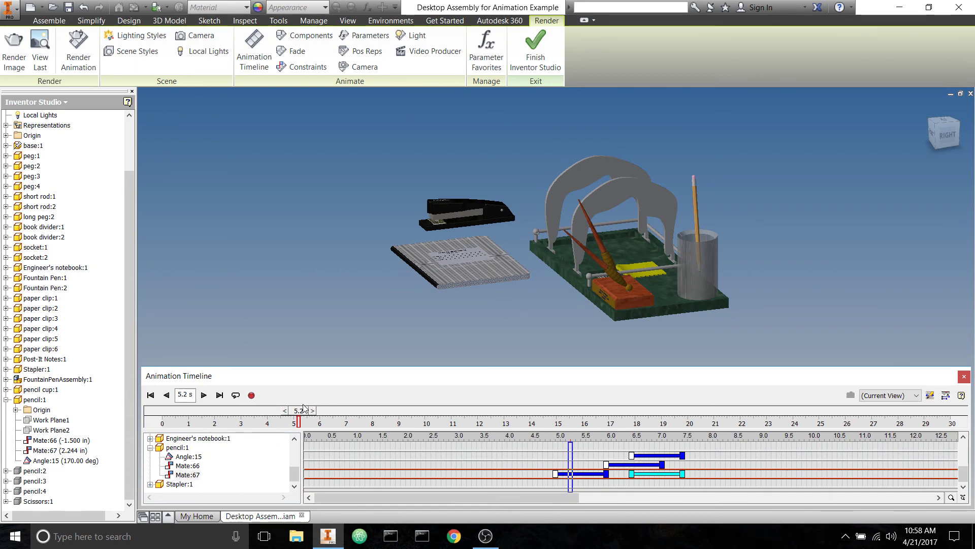
left_click_drag(304, 409, 358, 421)
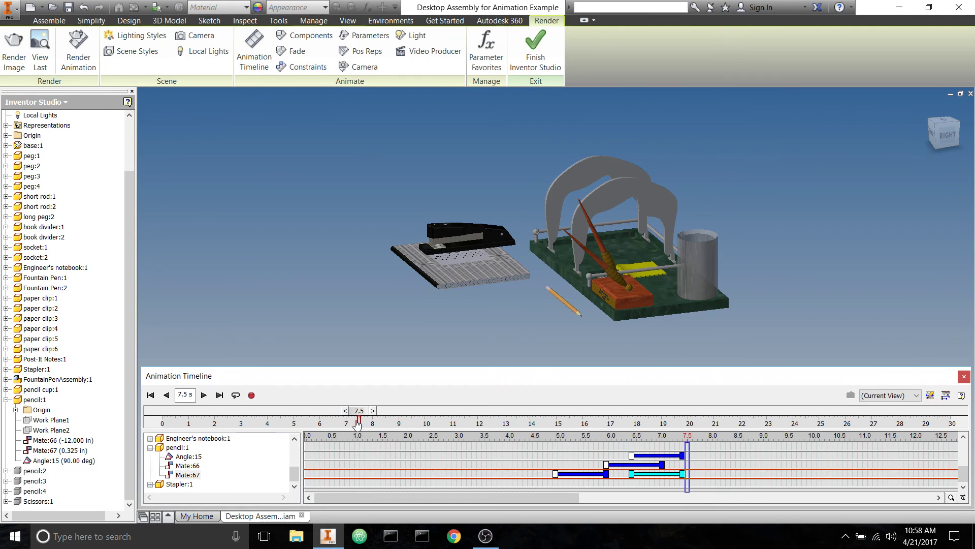
left_click(169, 398)
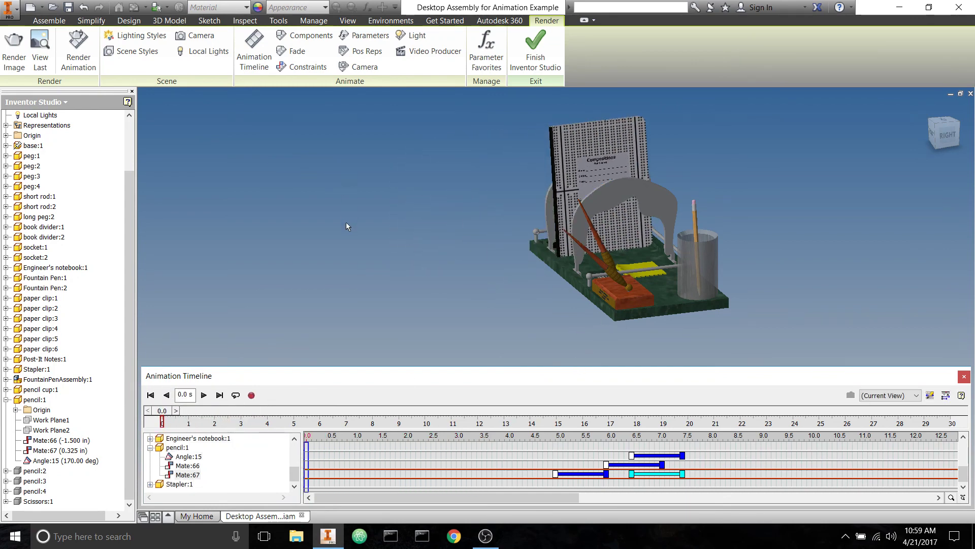
- Orient the view to a low front-right angle showing the whole assembly, and bring up the first actions on the timeline
left_click(931, 109)
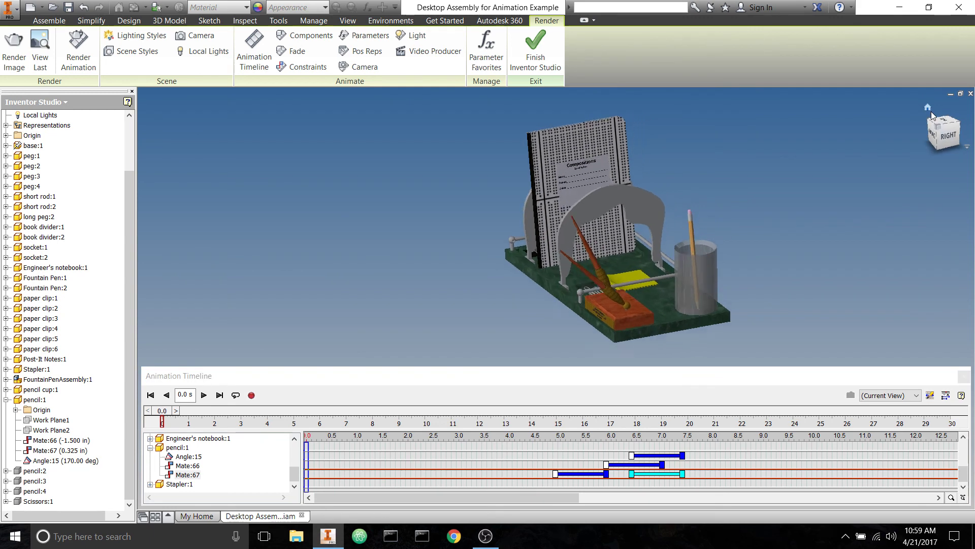
mouse_move(795, 254)
middle_mouse_down("shift")
mouse_move(802, 239)
mouse_move(679, 264)
middle_mouse_up("shift")
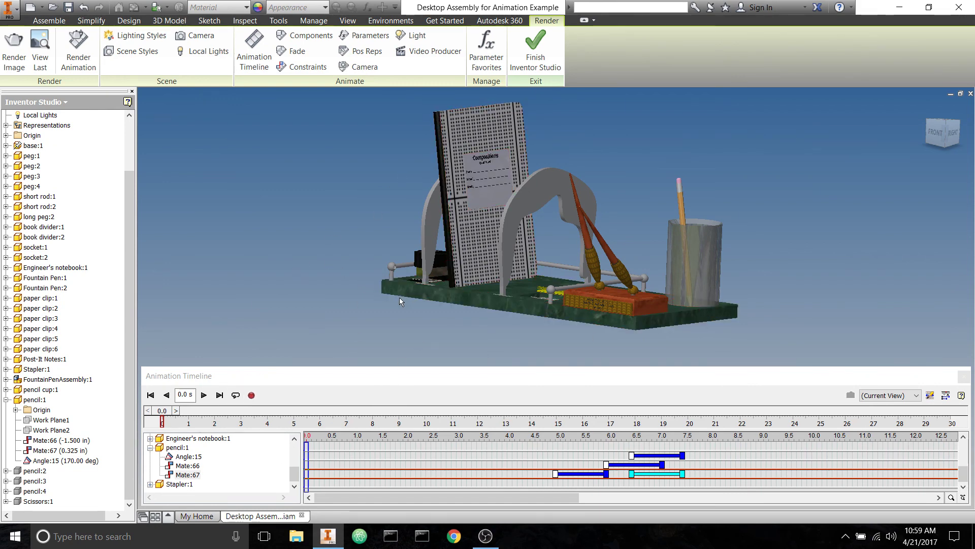
left_click(321, 479)
scroll(328, 459, "up", 2)
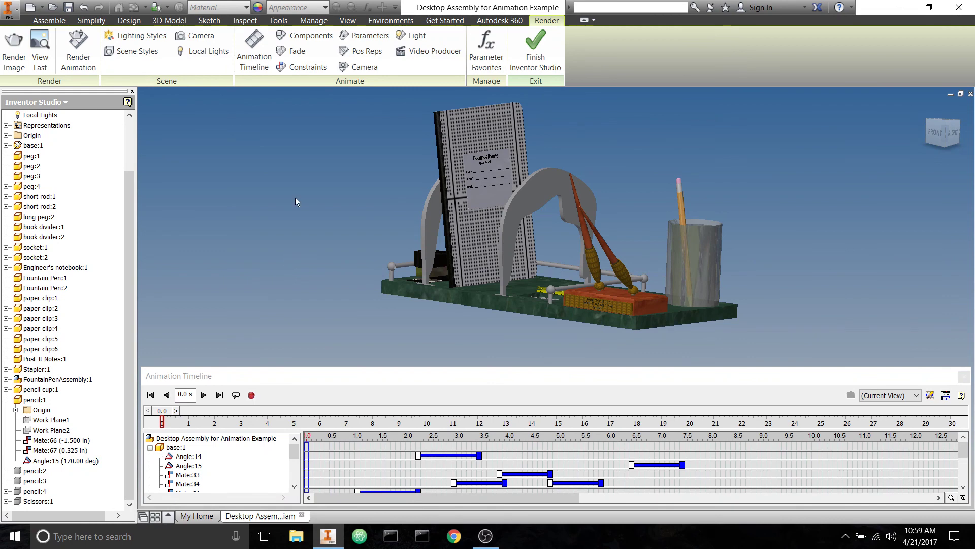
- Open the animation rendering settings and go to the start time of the output time range
left_click(253, 396)
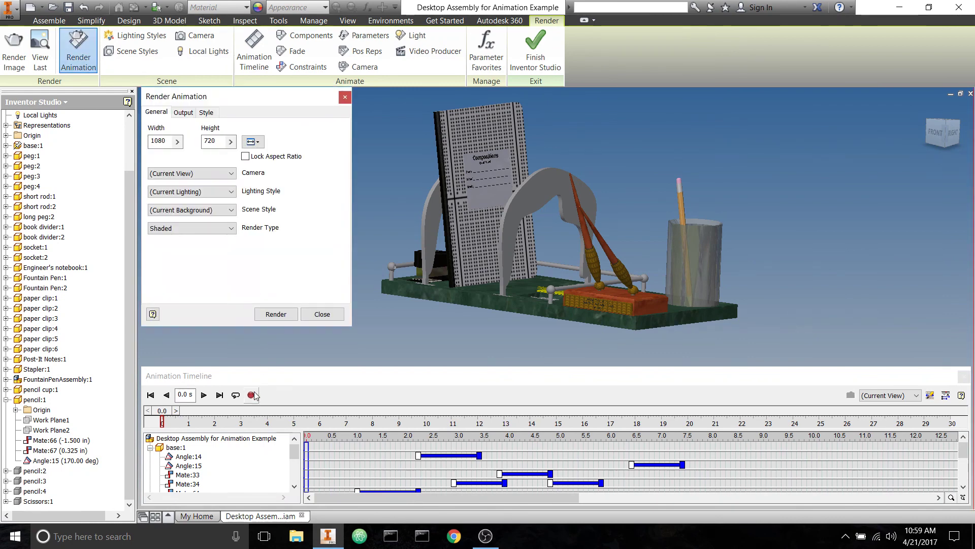
left_click(181, 113)
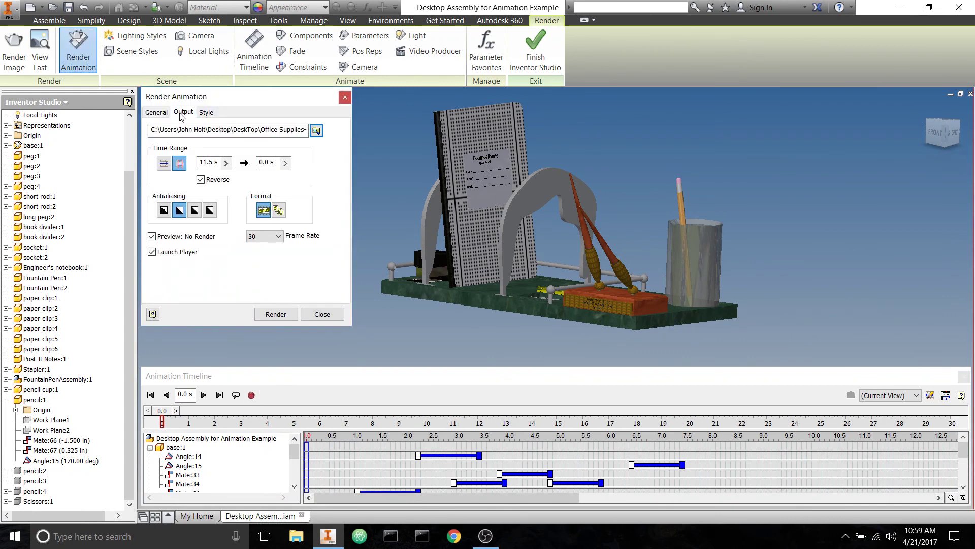
left_click(219, 163)
key("Return")
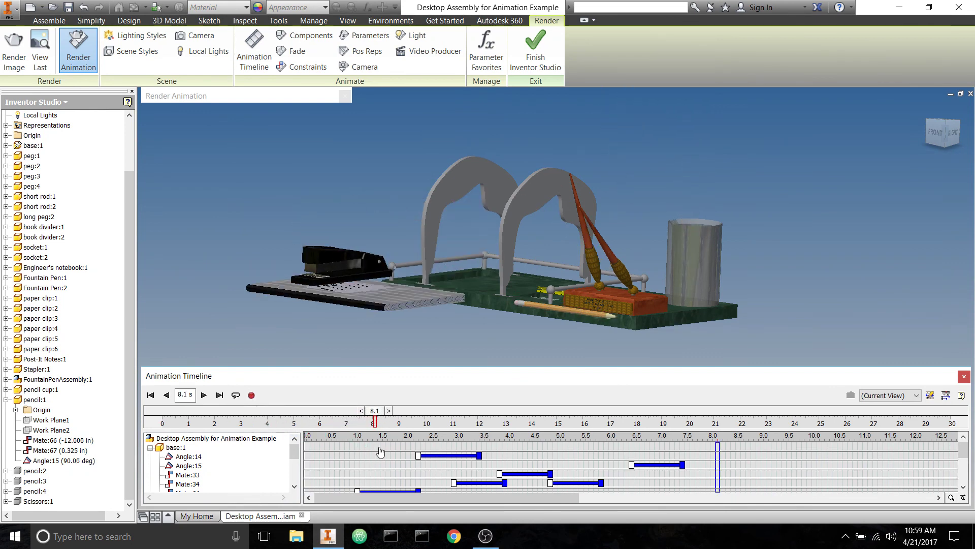
- Check where the last actions end on the timeline at 8.5 seconds, and return to the render output's start time
scroll(706, 457, "down", 2)
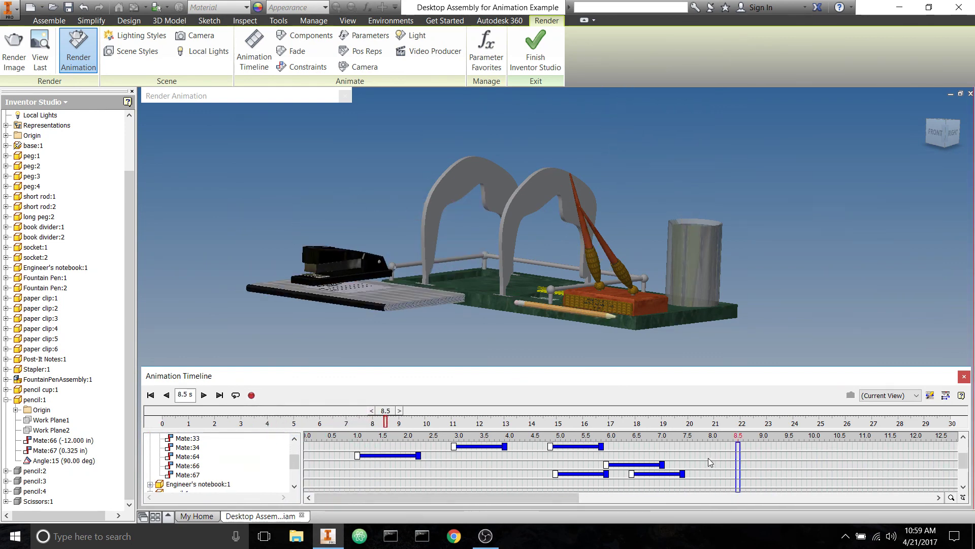
scroll(708, 458, "down", 1)
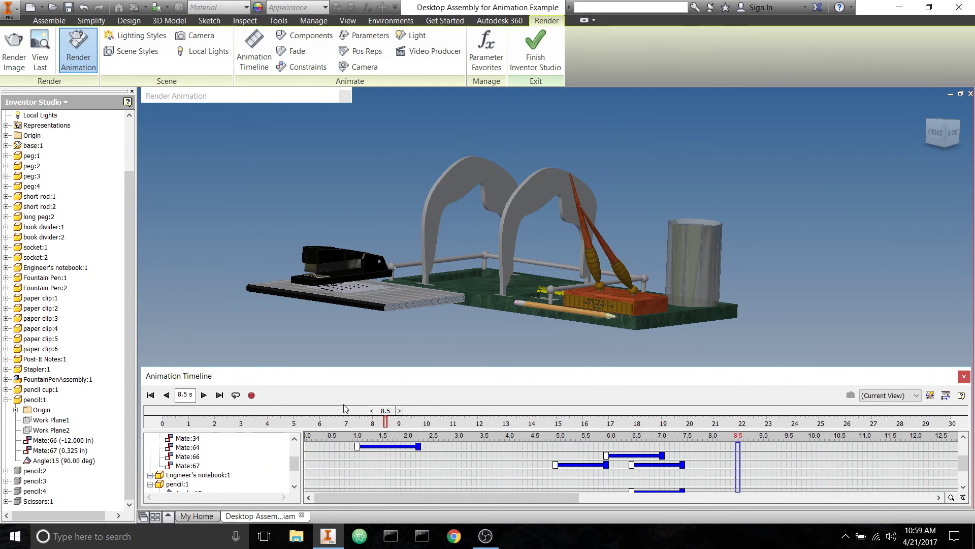
mouse_move(389, 414)
left_mouse_down()
mouse_move(342, 412)
mouse_move(390, 417)
left_mouse_up()
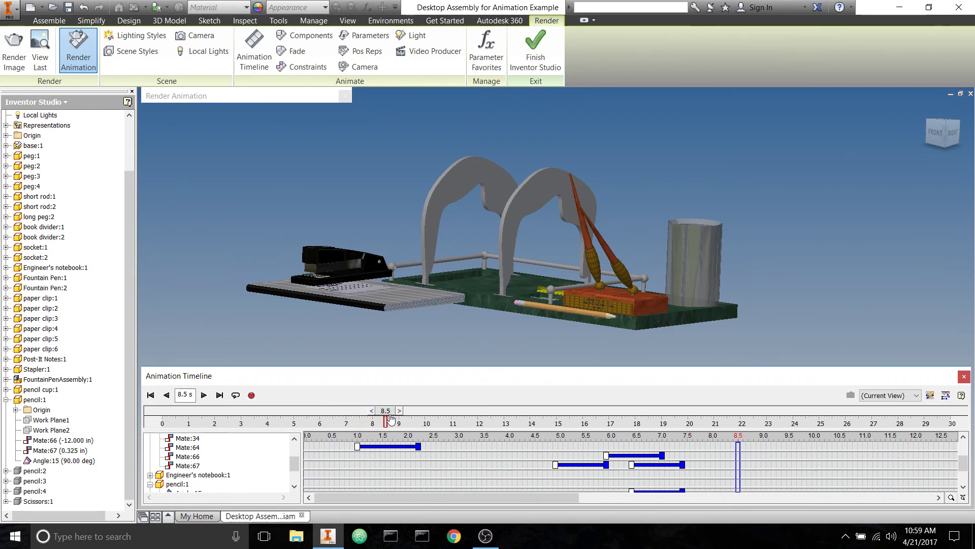
left_click(251, 396)
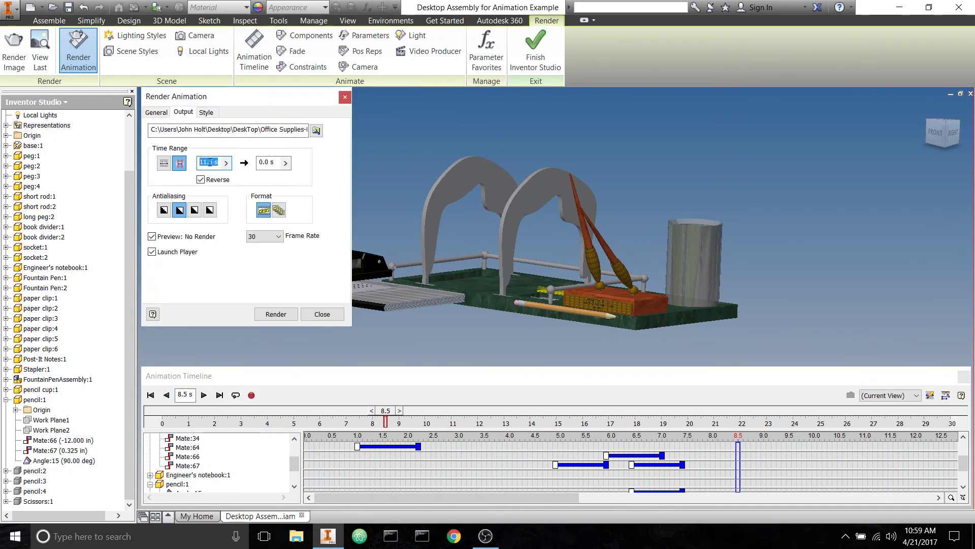
key("Return")
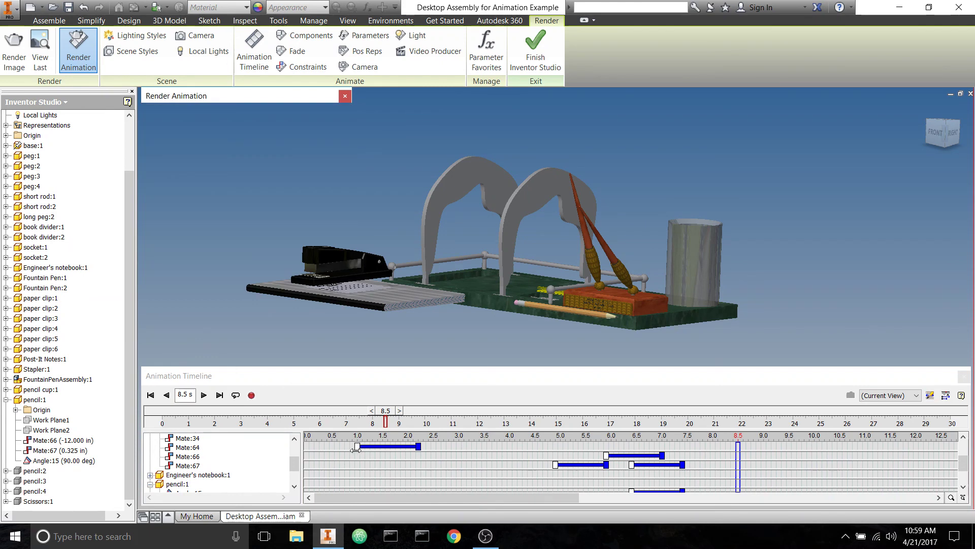